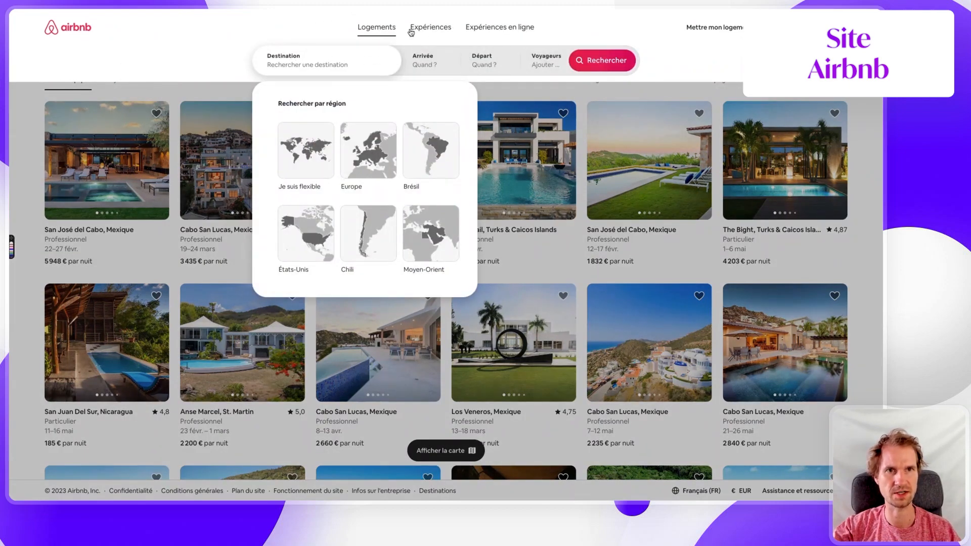
Examine the expanded Airbnb search bar by viewing its Destination, Arrivée, Départ and Voyageurs panels, and collapse it.
{"action": "left_click", "coordinate": [218, 92]}
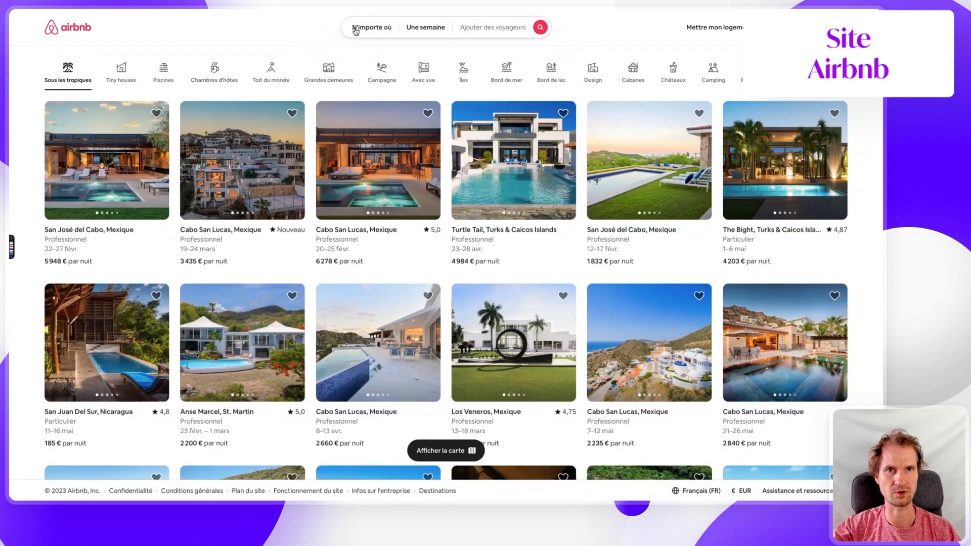
{"action": "left_click", "coordinate": [363, 29]}
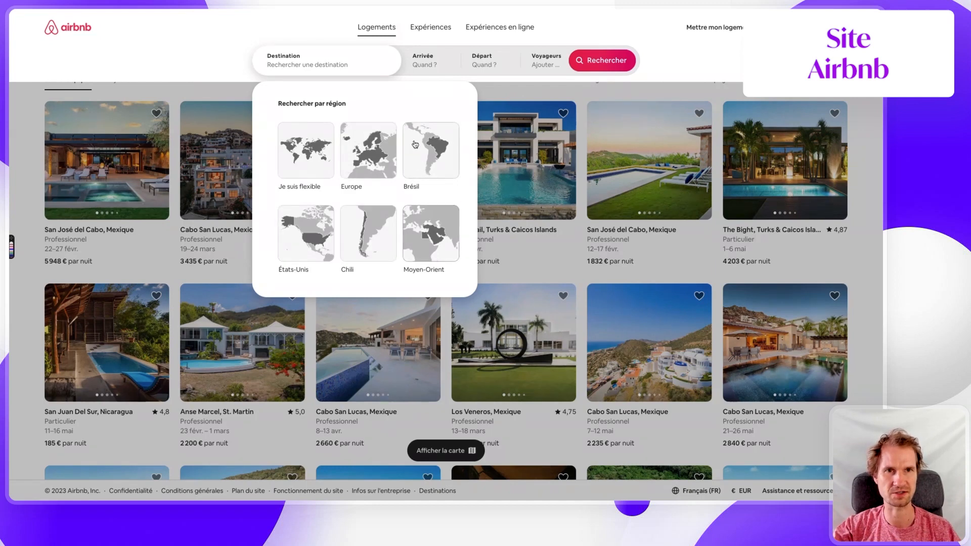
{"action": "left_click", "coordinate": [418, 56]}
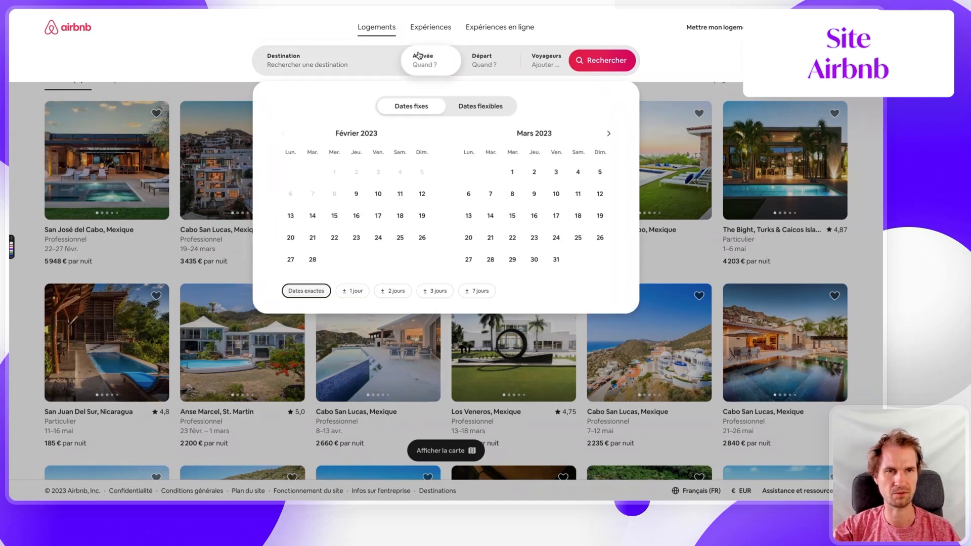
{"action": "left_click", "coordinate": [480, 62]}
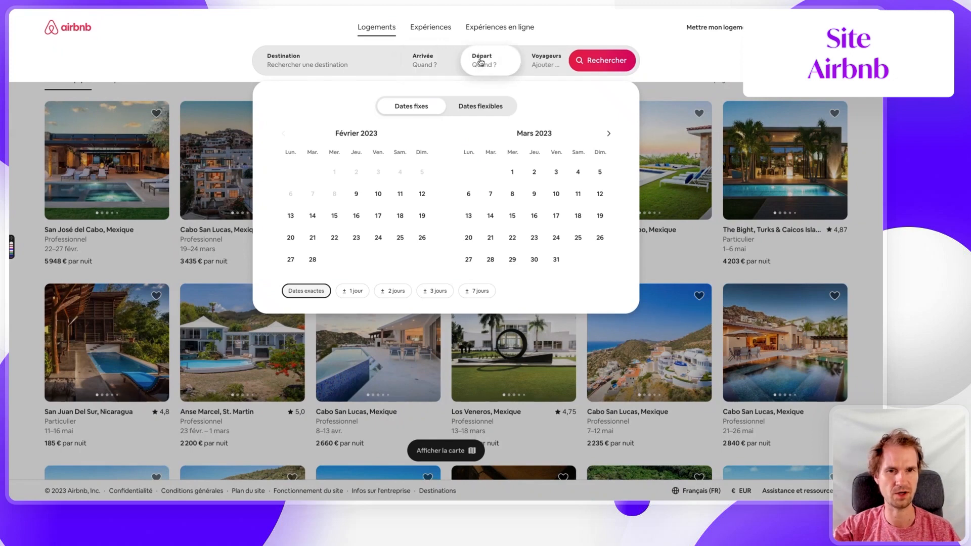
{"action": "left_click", "coordinate": [545, 63]}
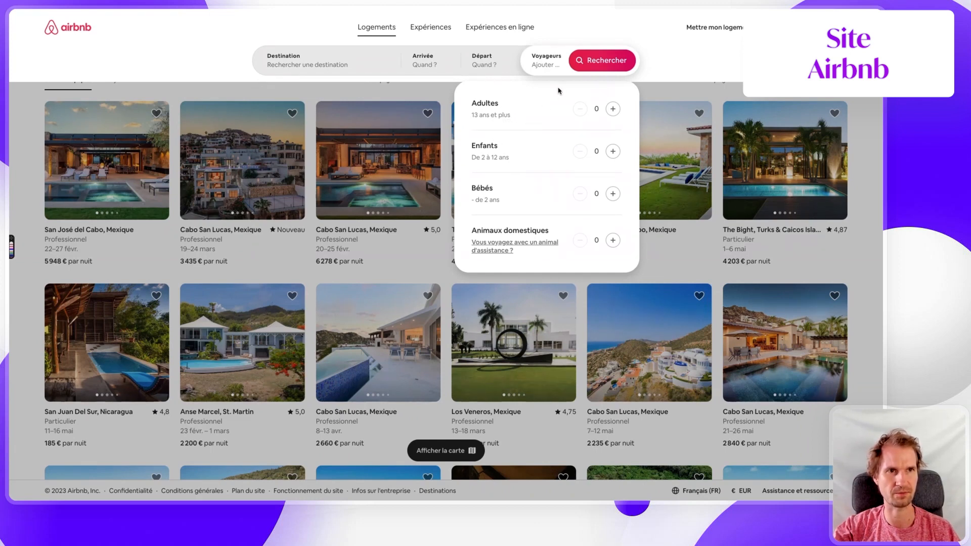
{"action": "left_click", "coordinate": [600, 69]}
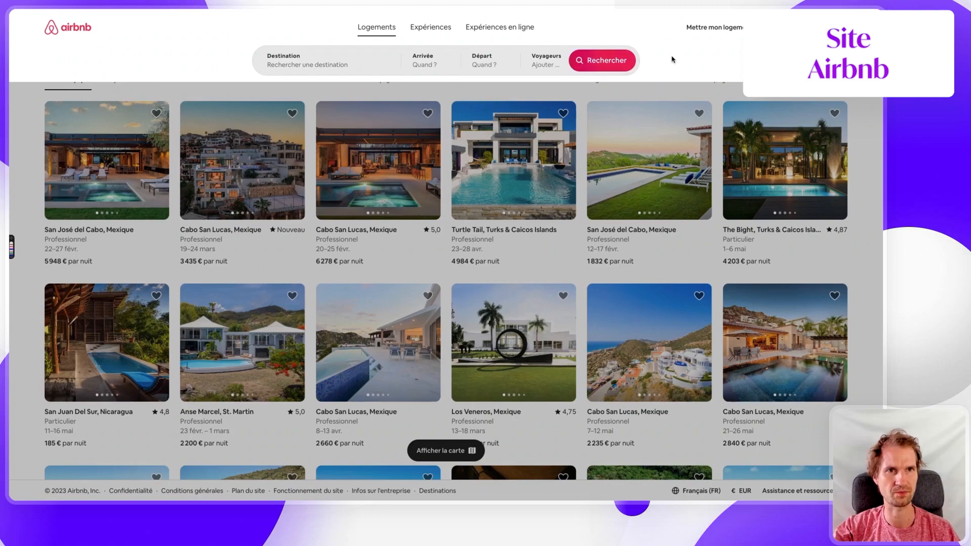
{"action": "left_click", "coordinate": [672, 59]}
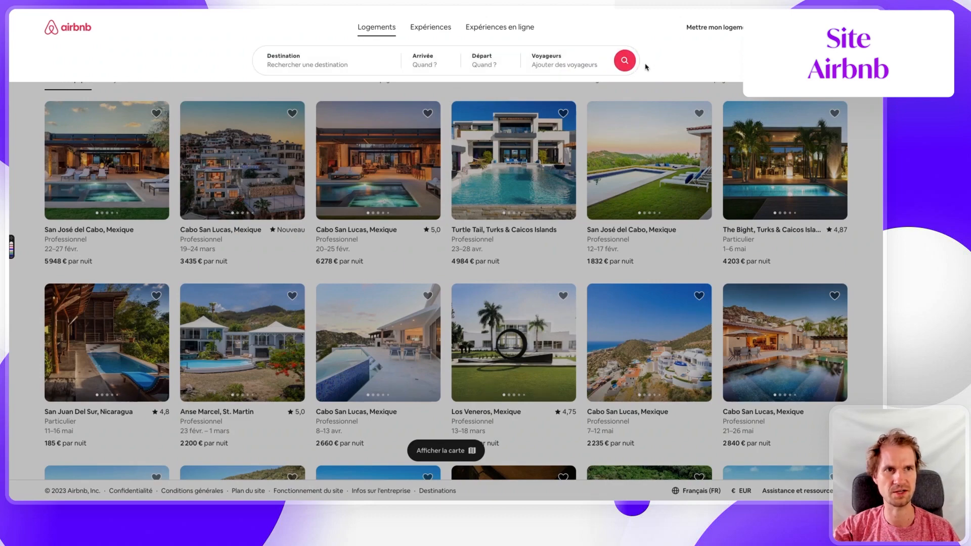
{"action": "left_click", "coordinate": [622, 96]}
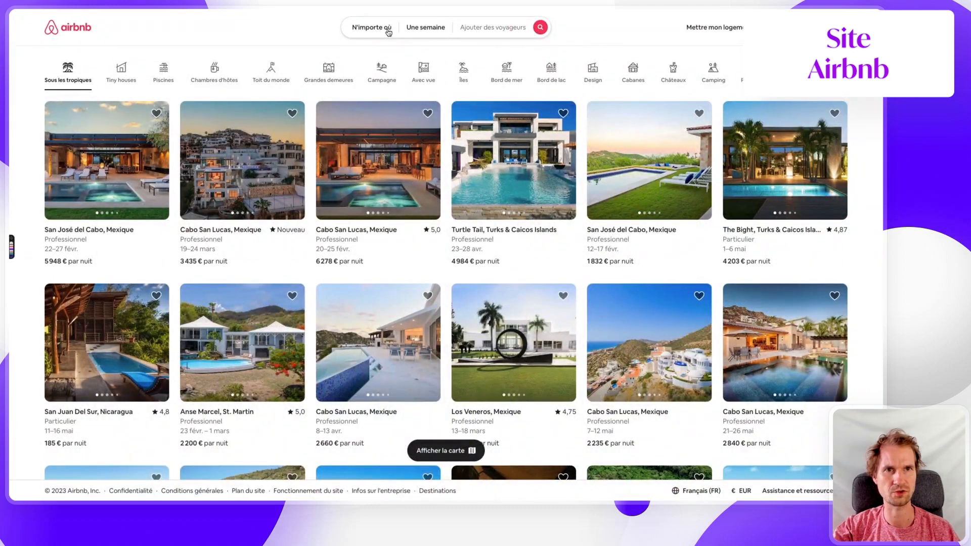
Expand and collapse the search bar in turn from N'importe où, Une semaine and Ajouter des voyageurs to compare the panels.
{"action": "left_click", "coordinate": [368, 29]}
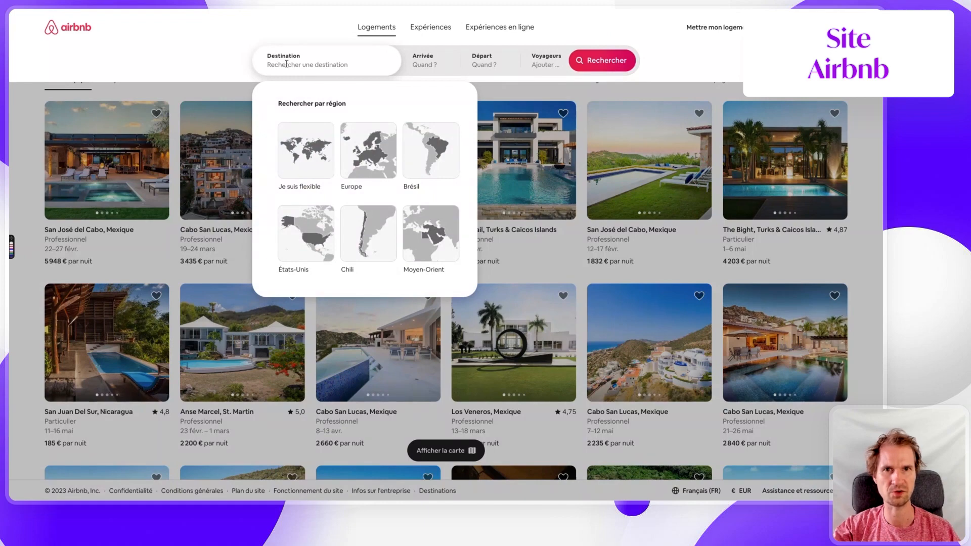
{"action": "left_click", "coordinate": [240, 90]}
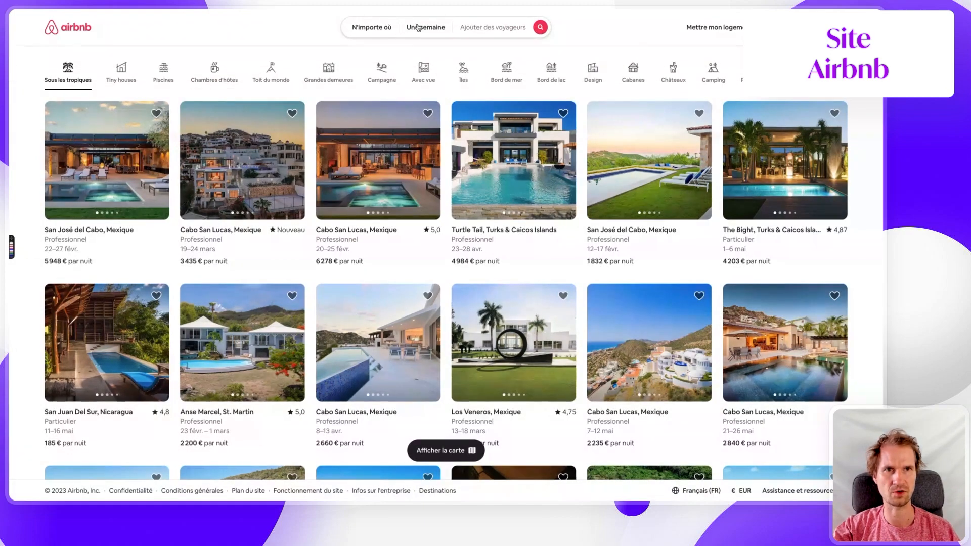
{"action": "left_click", "coordinate": [423, 29]}
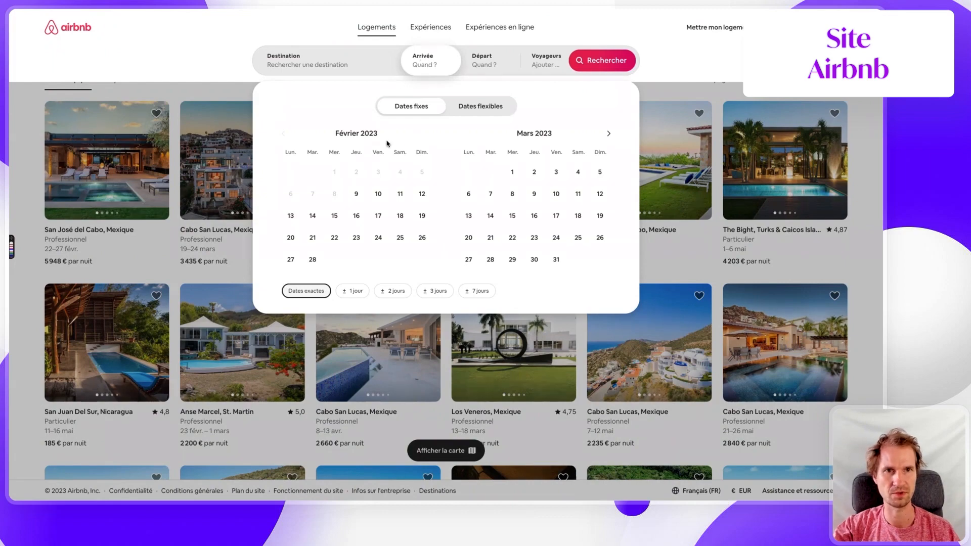
{"action": "left_click", "coordinate": [240, 85]}
{"action": "left_click", "coordinate": [486, 30]}
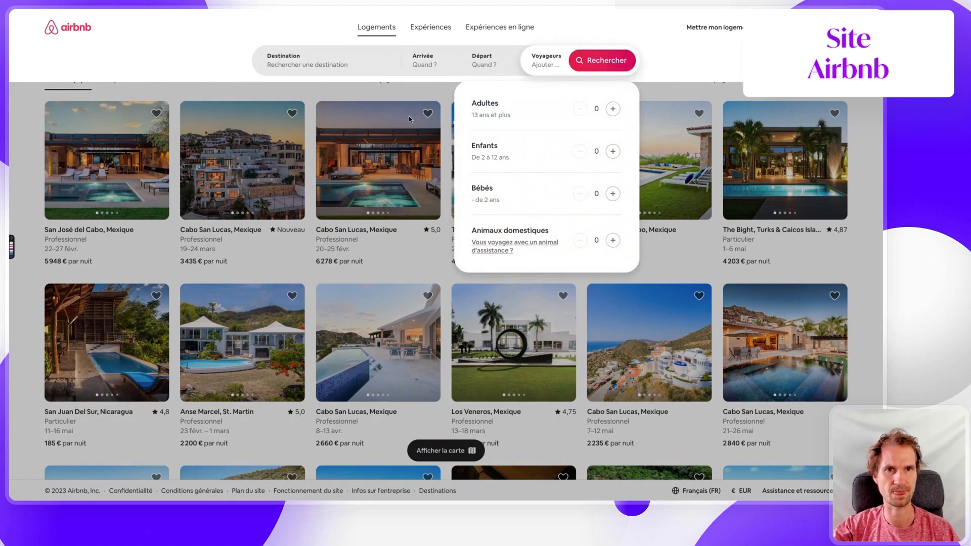
{"action": "left_click", "coordinate": [381, 92]}
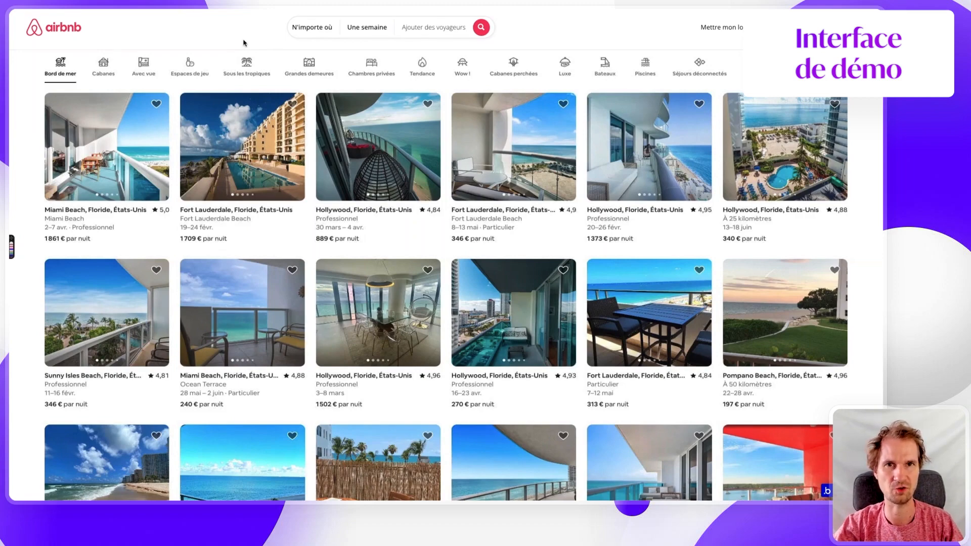
In the demo interface, expand the search bar, view the Destination, Arrivée, Départ and Voyageurs panels, and collapse it.
{"action": "left_click", "coordinate": [309, 29]}
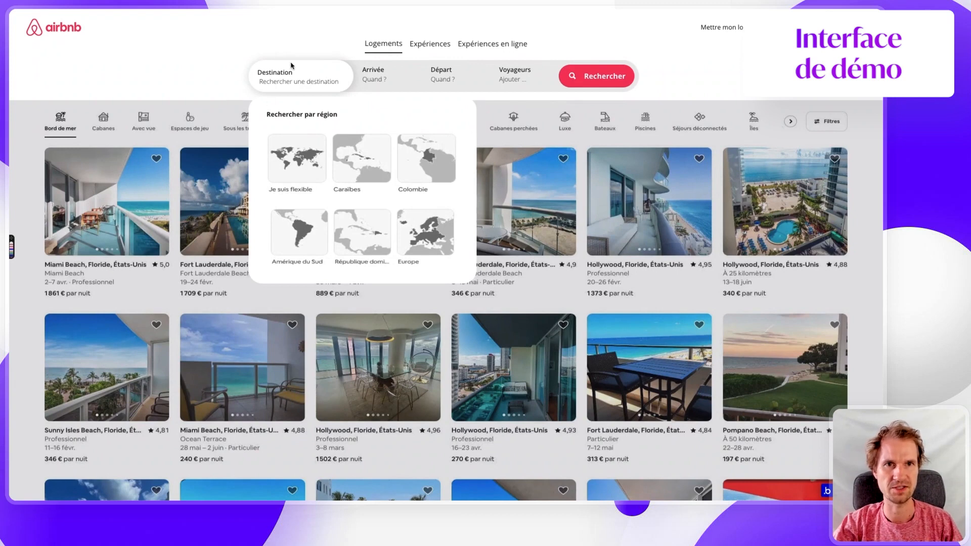
{"action": "left_click", "coordinate": [374, 70]}
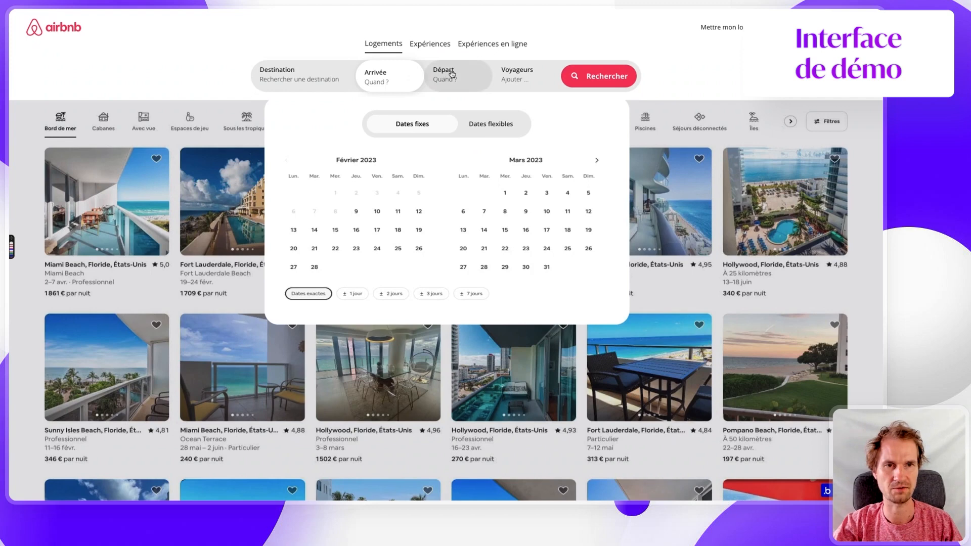
{"action": "left_click", "coordinate": [449, 73]}
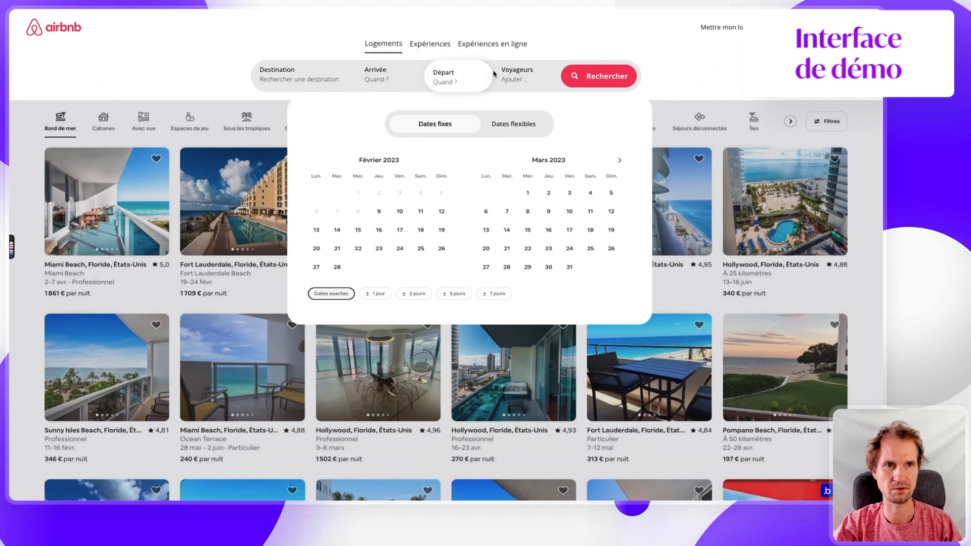
{"action": "left_click", "coordinate": [510, 74]}
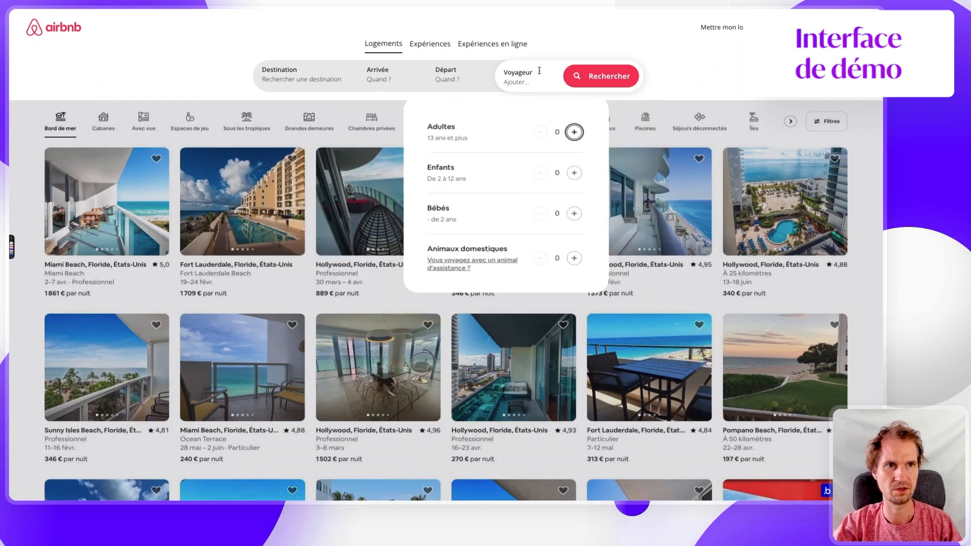
{"action": "scroll", "coordinate": [689, 117], "scroll_direction": "down", "scroll_amount": 1}
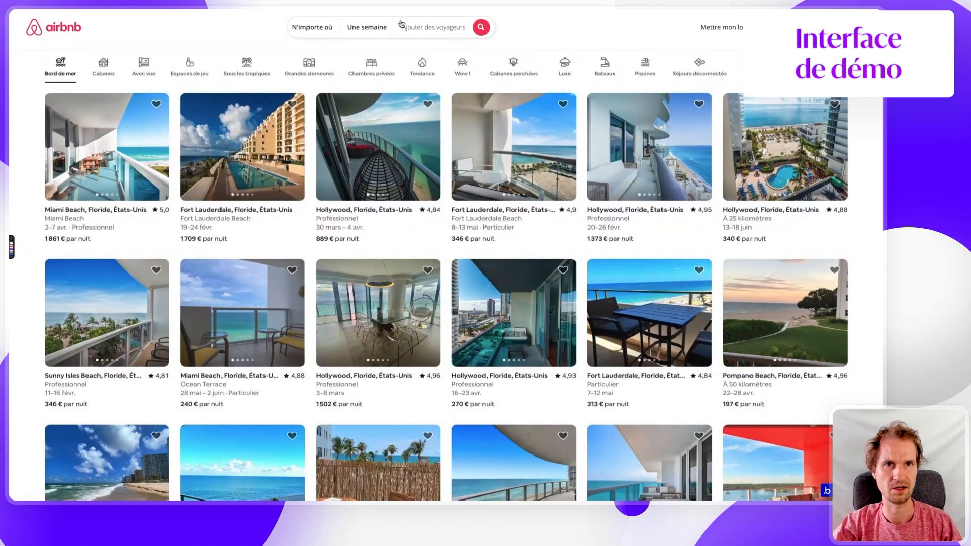
Expand and collapse the demo search bar from Une semaine and from Ajouter des voyageurs to check each linked panel.
{"action": "left_click", "coordinate": [372, 29]}
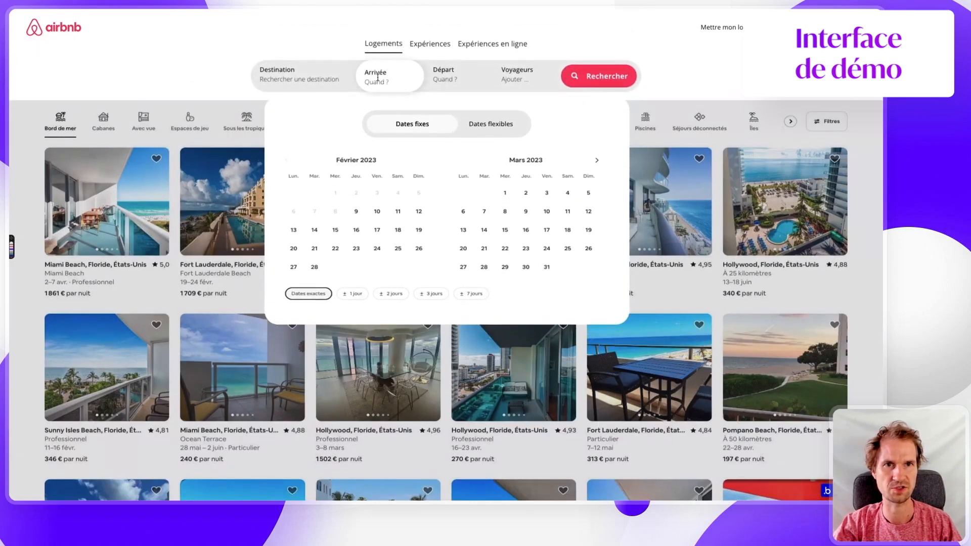
{"action": "left_click", "coordinate": [231, 109]}
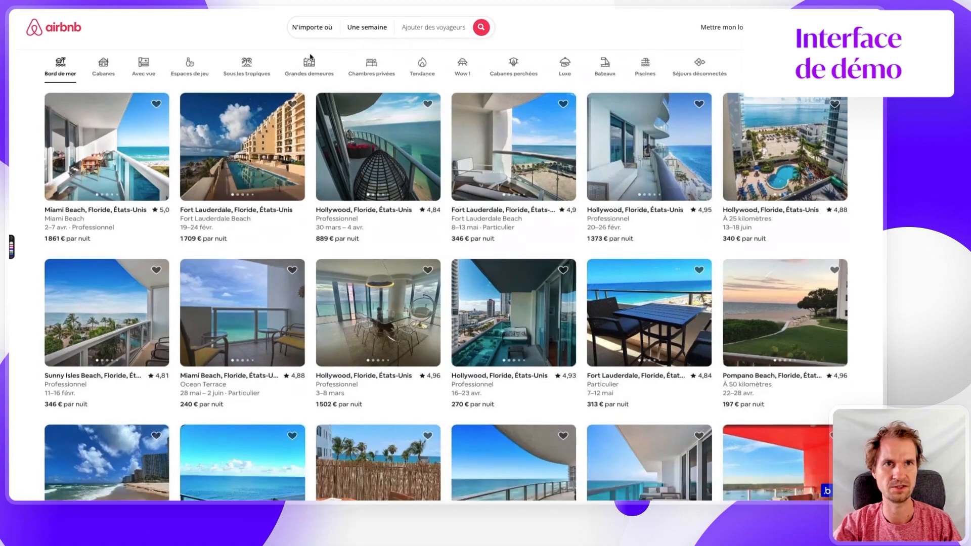
{"action": "left_click", "coordinate": [427, 26]}
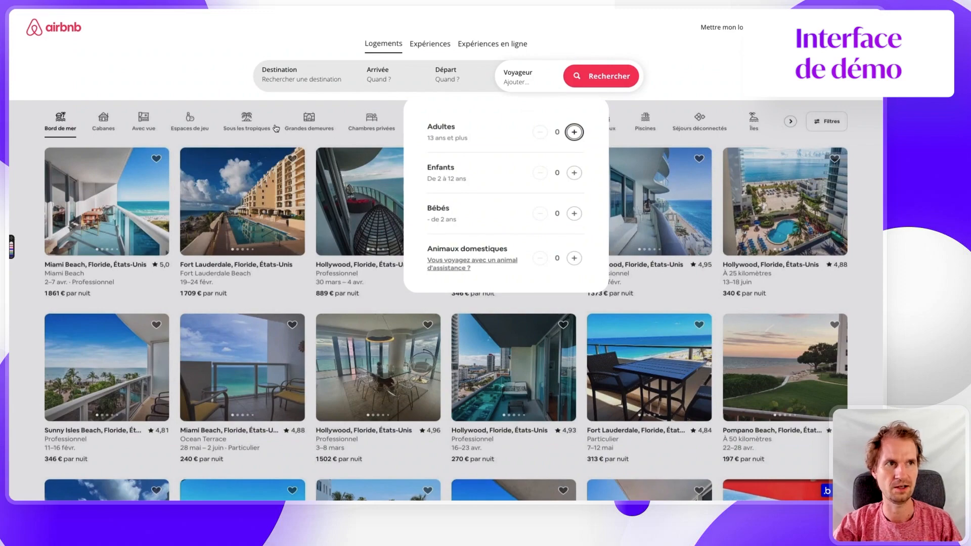
{"action": "left_click", "coordinate": [275, 128]}
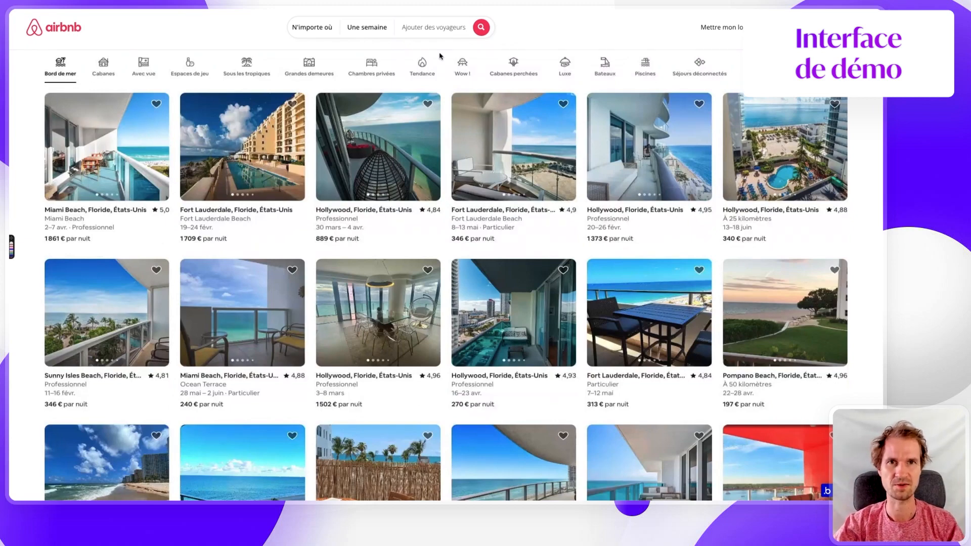
Expand the demo search bar from N'importe où and switch back and forth between its panels to examine the transitions.
{"action": "left_click", "coordinate": [314, 31]}
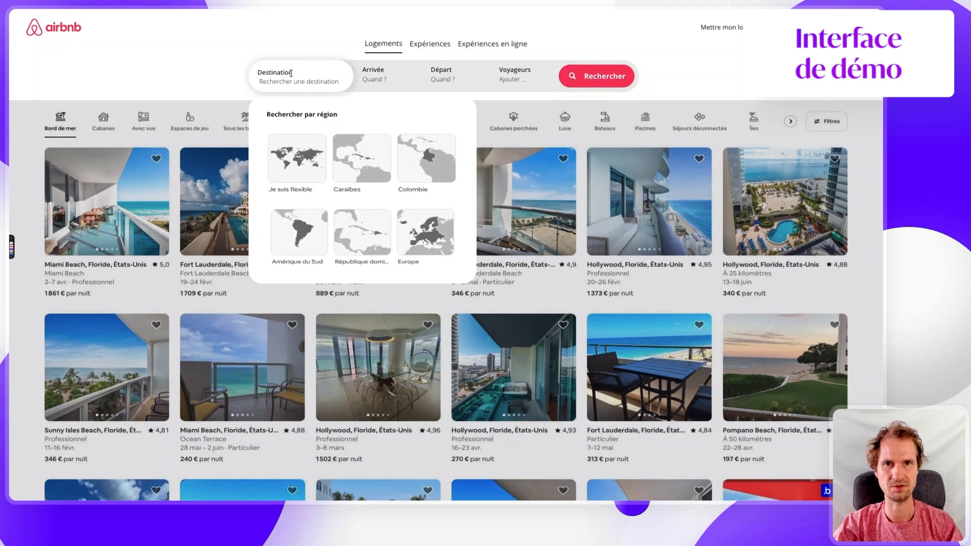
{"action": "left_click", "coordinate": [375, 76]}
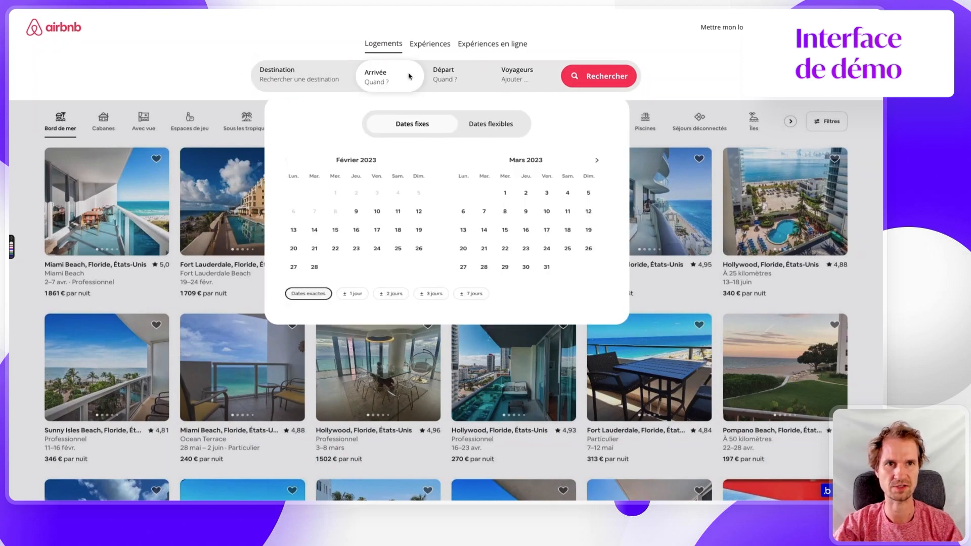
{"action": "left_click", "coordinate": [314, 85]}
{"action": "left_click", "coordinate": [373, 79]}
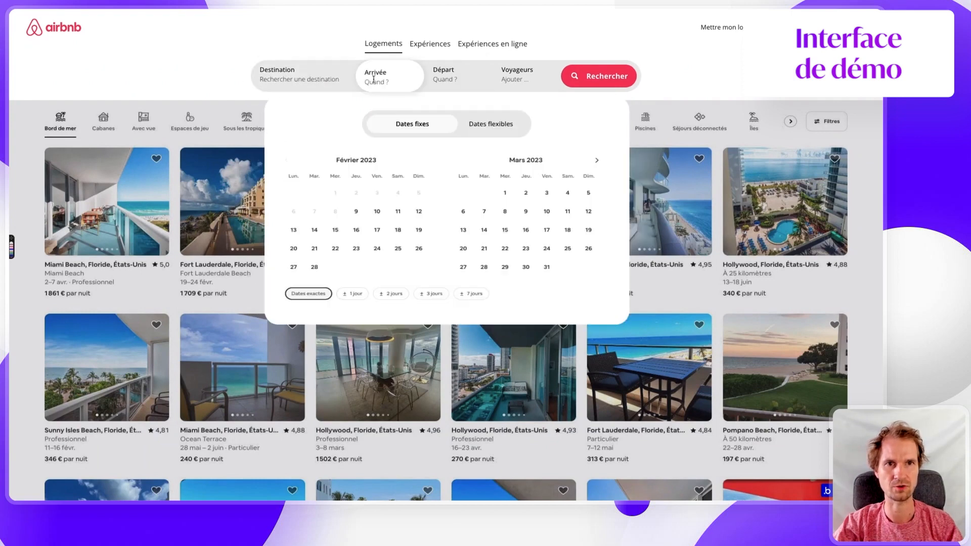
{"action": "left_click", "coordinate": [447, 78]}
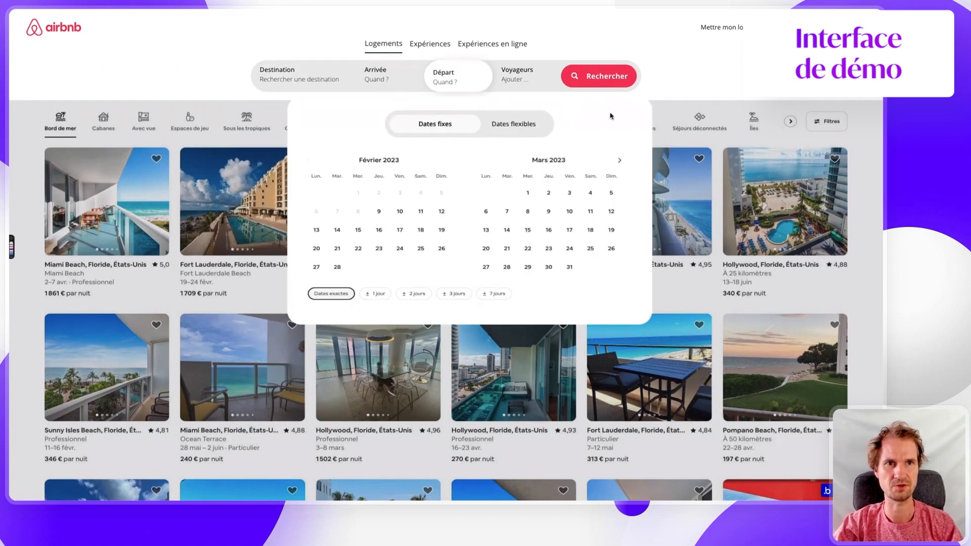
{"action": "left_click", "coordinate": [382, 82]}
{"action": "left_click", "coordinate": [518, 82]}
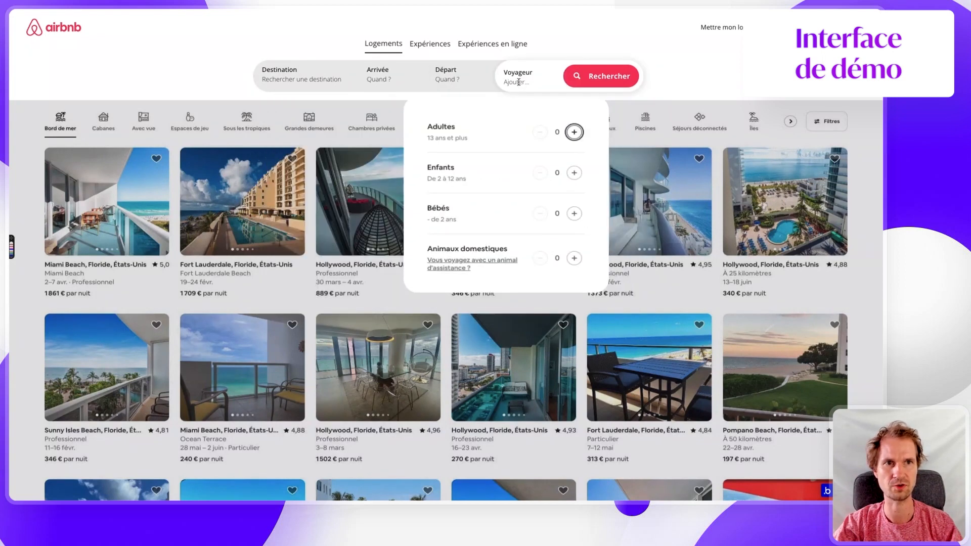
{"action": "left_click", "coordinate": [376, 83]}
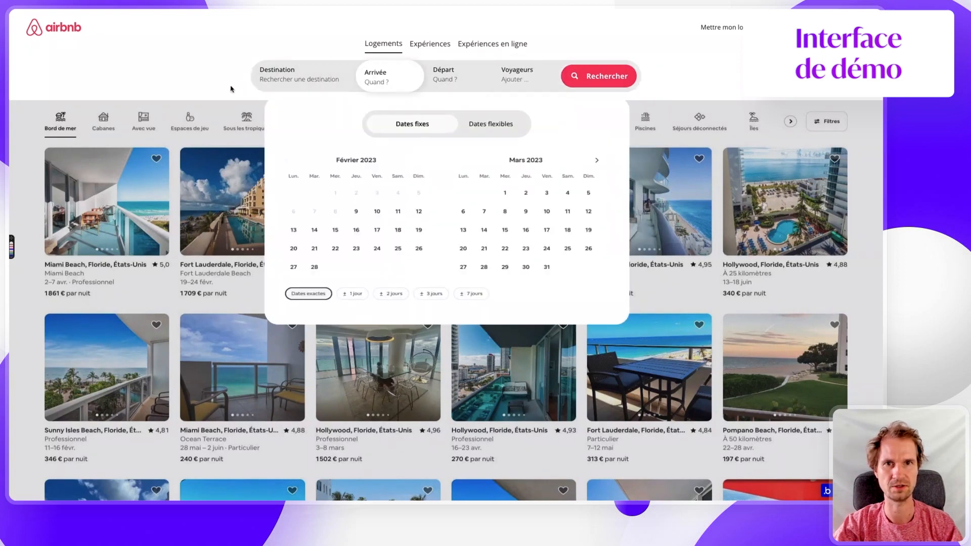
Dismiss the Arrivée calendar while keeping the bar expanded, reopen the Destination panel, and collapse the search bar.
{"action": "left_click", "coordinate": [200, 101]}
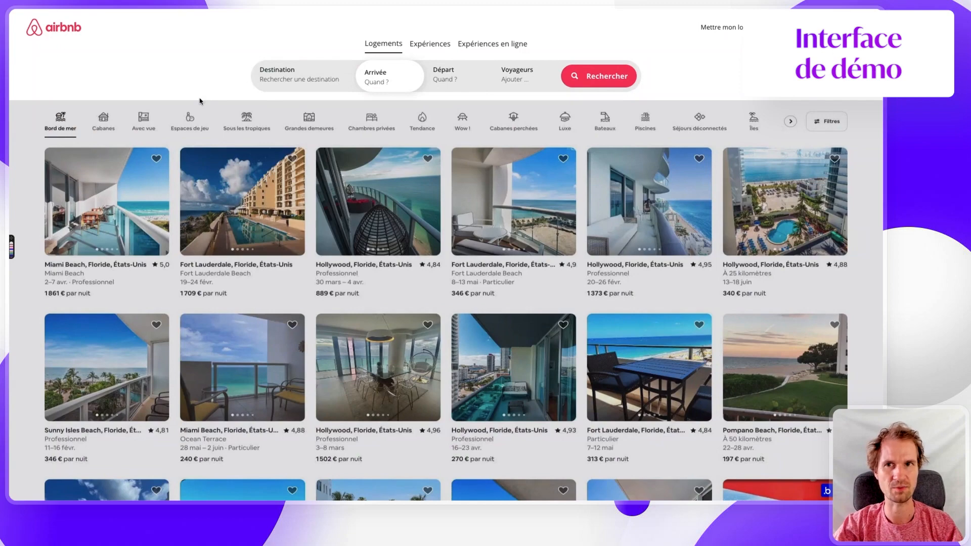
{"action": "left_click", "coordinate": [284, 69]}
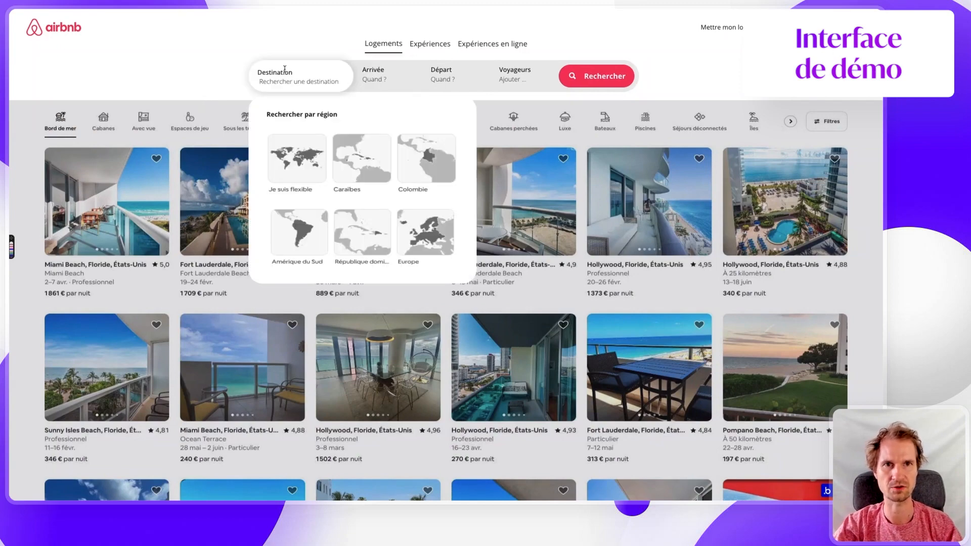
{"action": "left_click", "coordinate": [196, 104]}
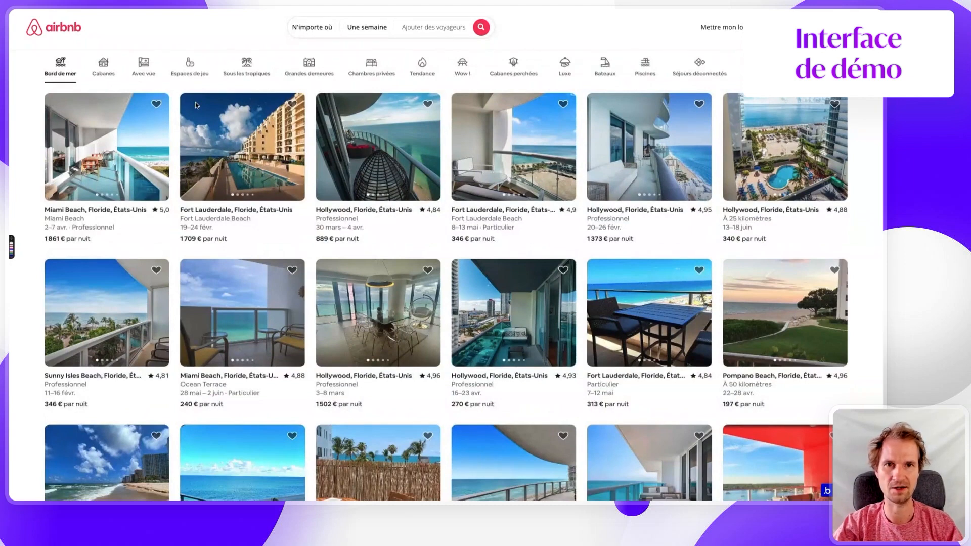
Expand the demo search bar again and switch between the Arrivée and Départ calendars to compare their positions.
{"action": "left_click", "coordinate": [330, 29]}
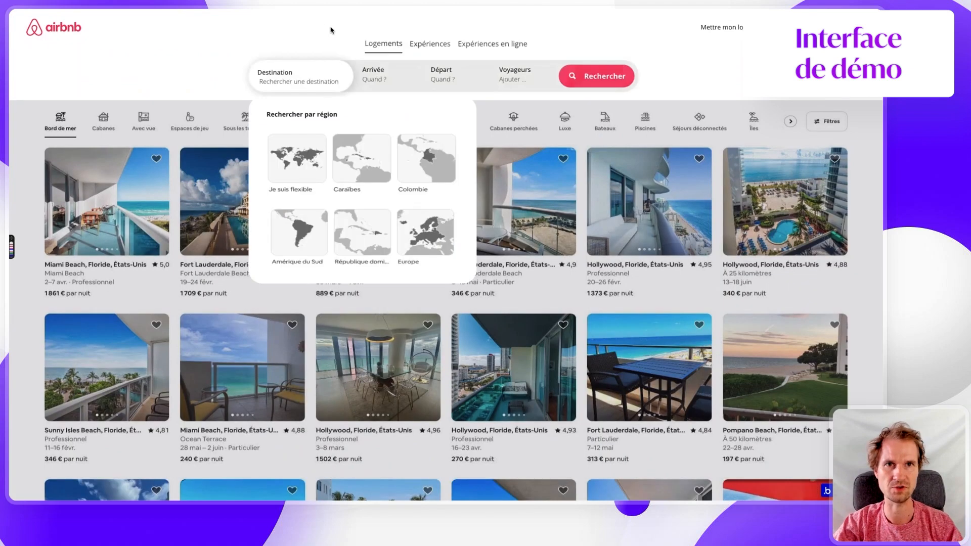
{"action": "left_click", "coordinate": [378, 75]}
{"action": "left_click", "coordinate": [454, 79]}
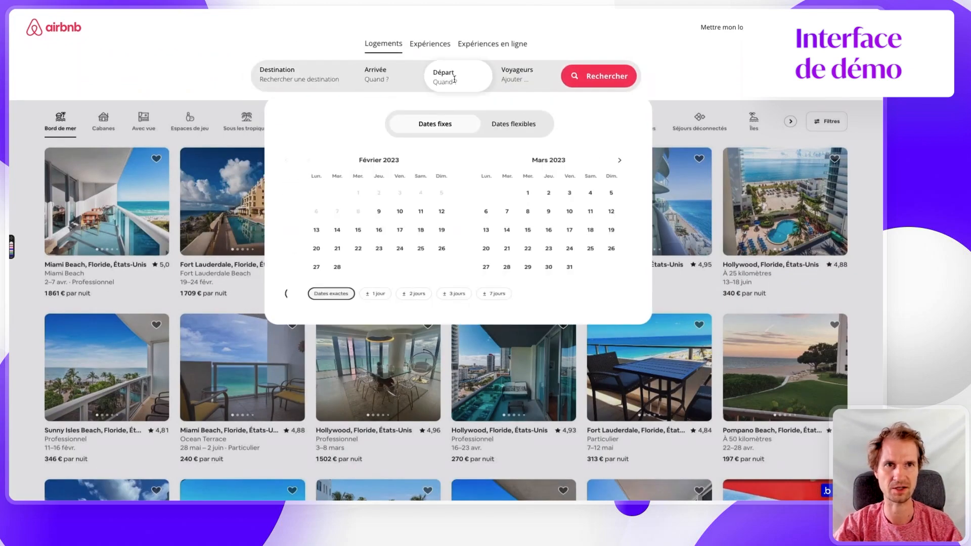
{"action": "left_click", "coordinate": [388, 74]}
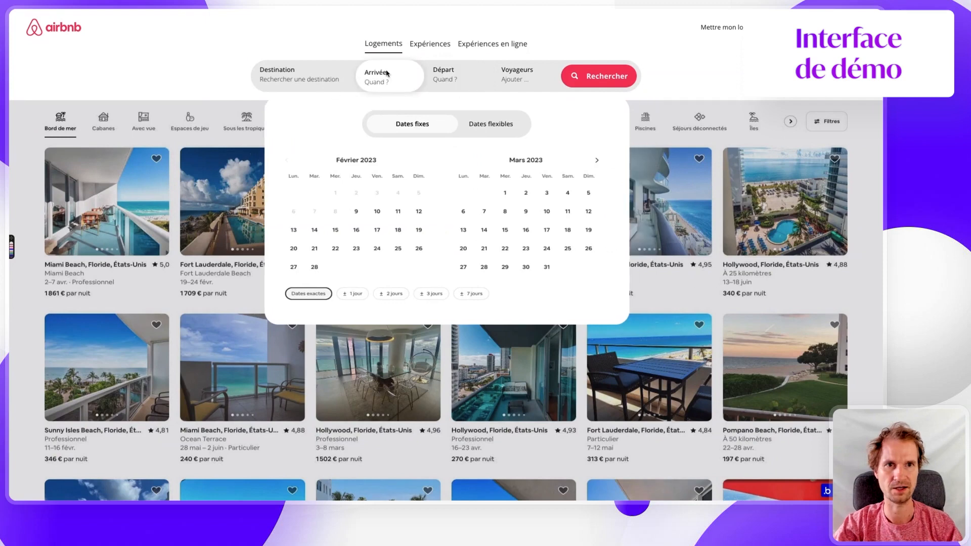
Toggle the Arrivée calendar between Dates flexibles and Dates fixes twice, and collapse the search bar.
{"action": "left_click", "coordinate": [495, 125]}
{"action": "left_click", "coordinate": [403, 127]}
{"action": "left_click", "coordinate": [495, 125]}
{"action": "left_click", "coordinate": [402, 129]}
{"action": "left_click", "coordinate": [204, 103]}
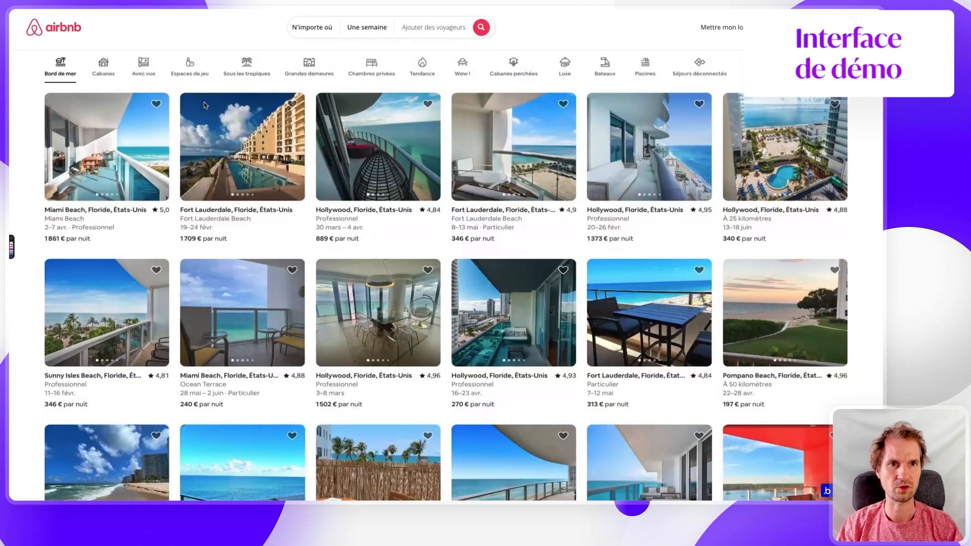
Switch to the Bubble editor, hide the GroupFocus Who panel, and collapse Group Top and Search Big in the elements tree.
{"action": "key", "text": "ctrl+Tab"}
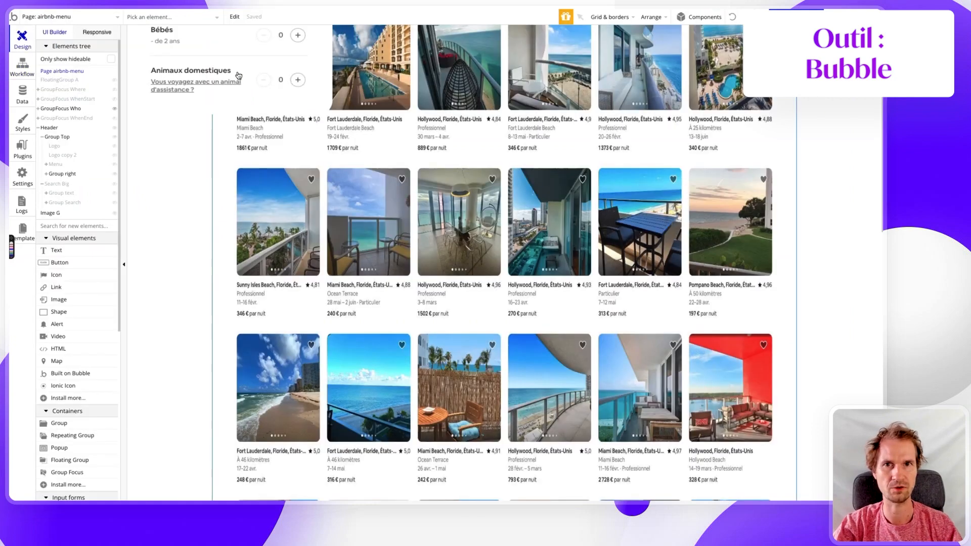
{"action": "scroll", "coordinate": [176, 226], "scroll_direction": "up", "scroll_amount": 3}
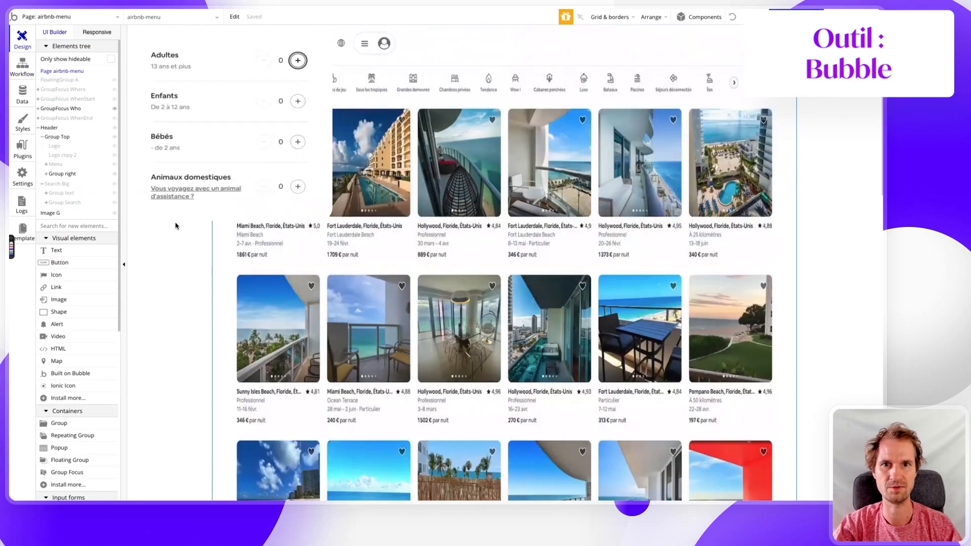
{"action": "left_click", "coordinate": [115, 108]}
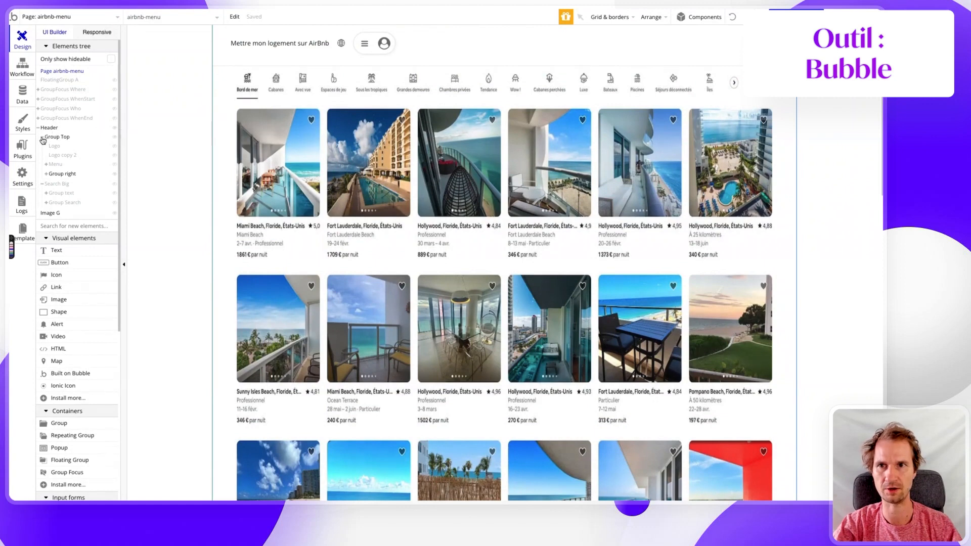
{"action": "left_click", "coordinate": [42, 137]}
{"action": "left_click", "coordinate": [42, 147]}
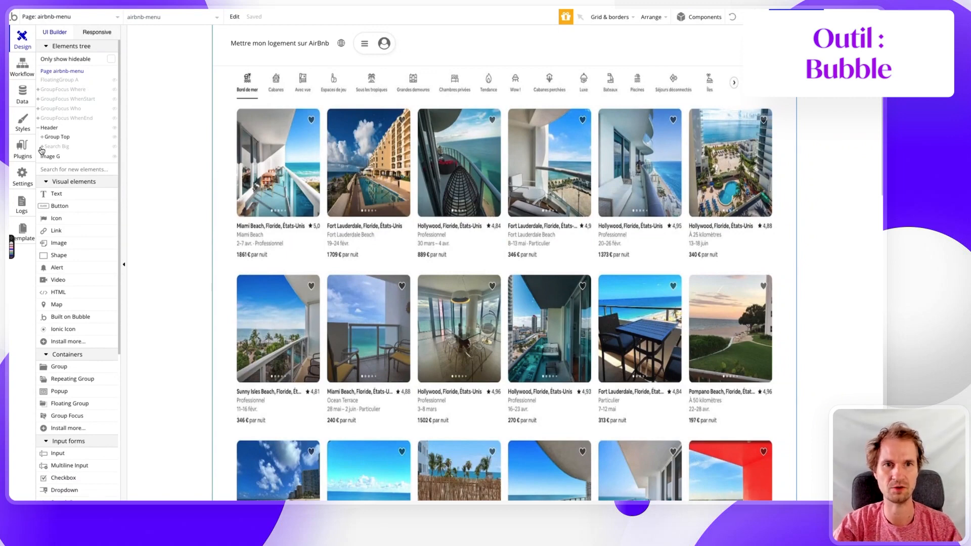
Open the Header group's properties and examine its appearance settings.
{"action": "left_click", "coordinate": [50, 128]}
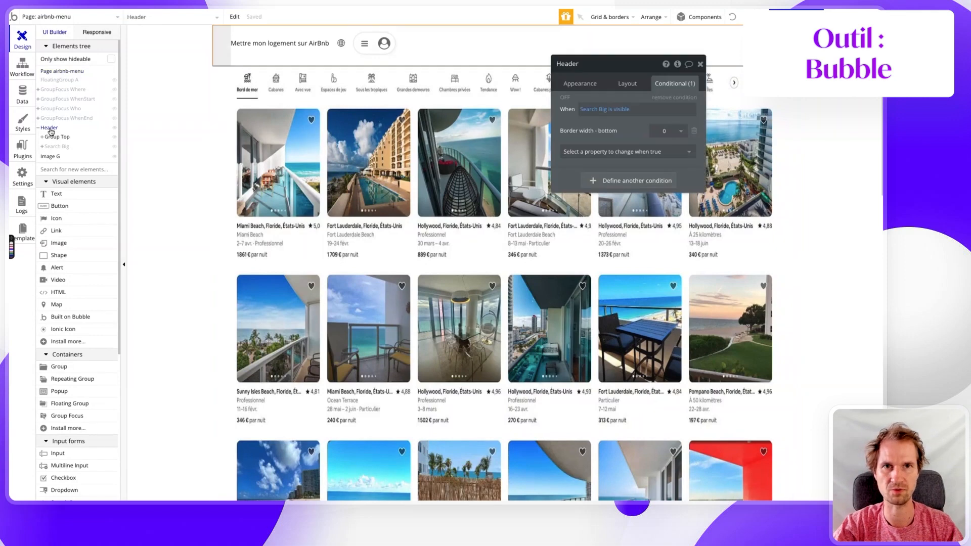
{"action": "left_click", "coordinate": [580, 83]}
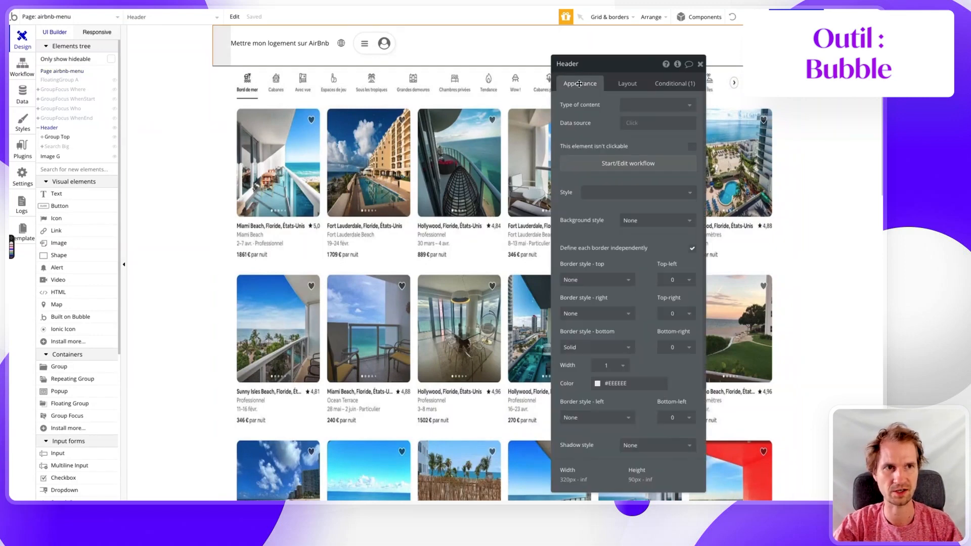
Select the airbnb-menu page, view the list of pages and reusable elements, and open the page's element inspector to examine its custom states.
{"action": "left_click", "coordinate": [183, 86]}
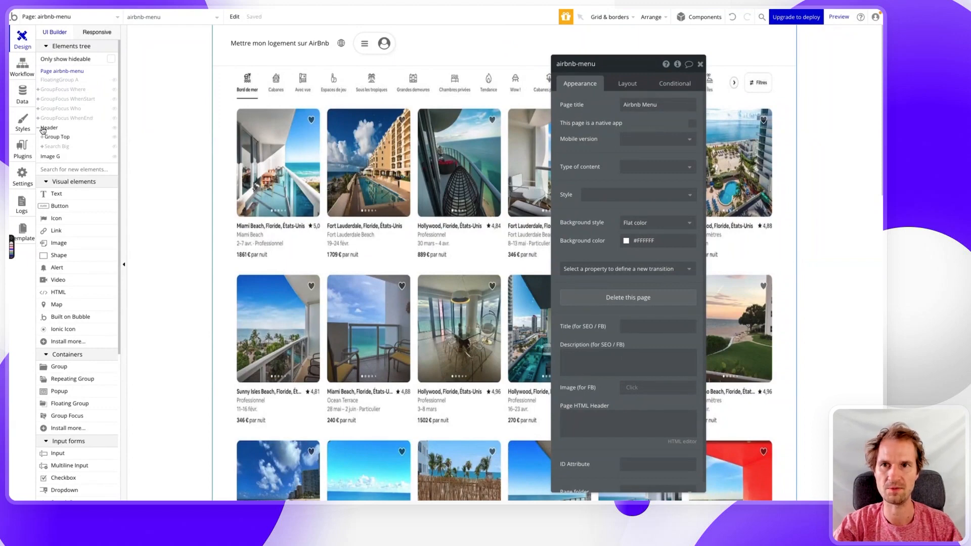
{"action": "left_click", "coordinate": [65, 16]}
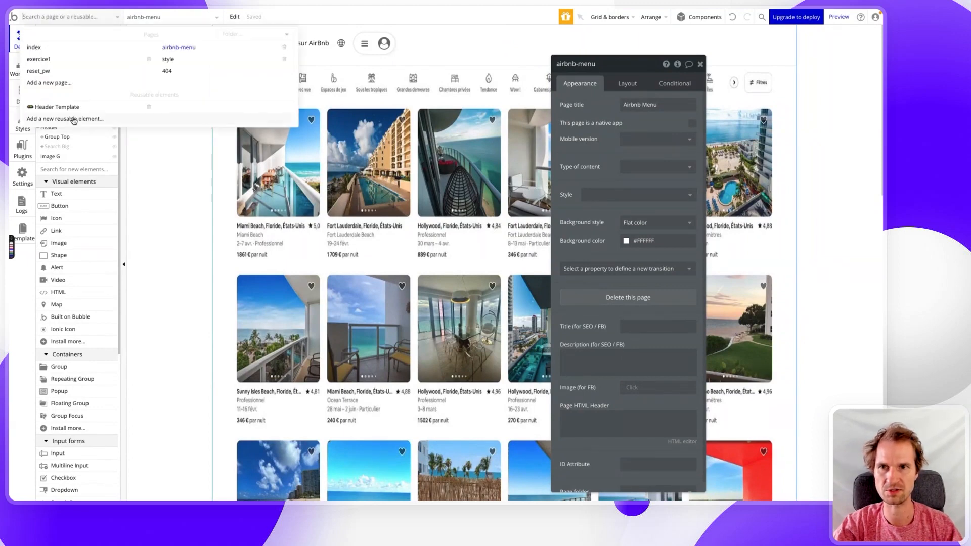
{"action": "left_click", "coordinate": [161, 161]}
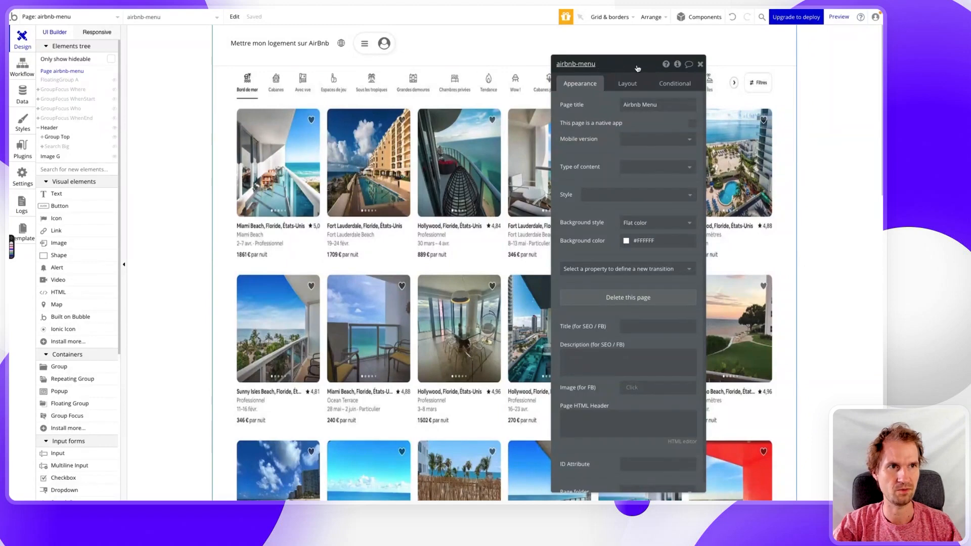
{"action": "left_click", "coordinate": [677, 65]}
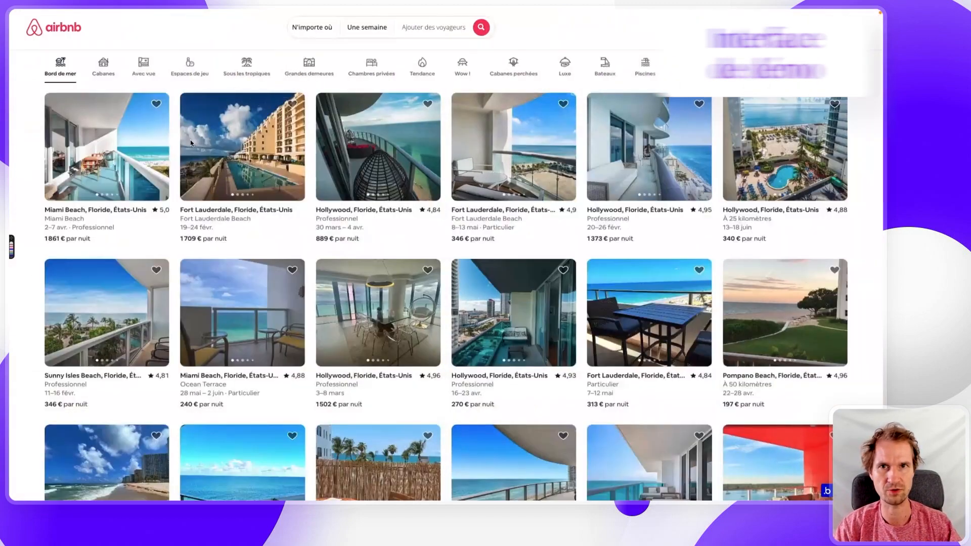
In the demo interface, expand the search bar from Une semaine and collapse it by scrolling the page.
{"action": "left_click", "coordinate": [359, 32]}
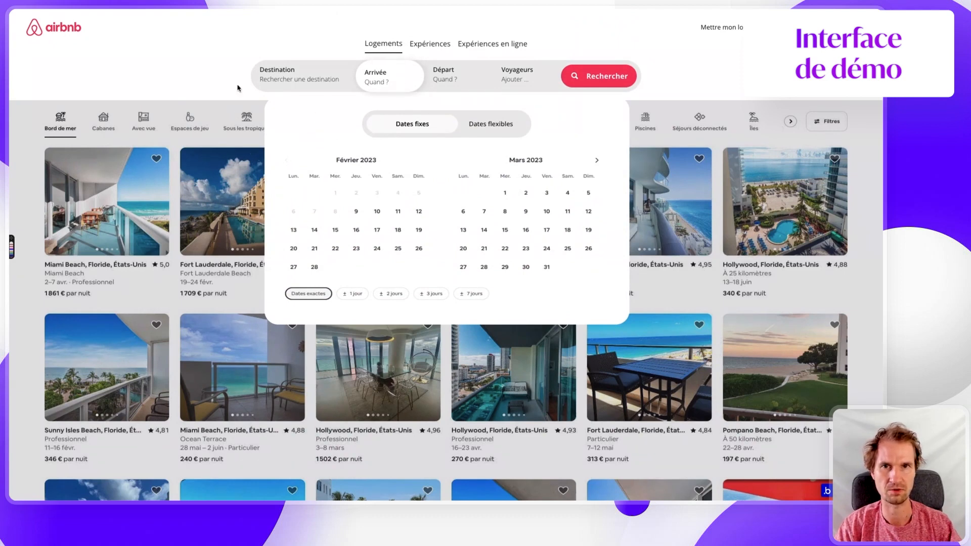
{"action": "scroll", "coordinate": [192, 106], "scroll_direction": "down", "scroll_amount": 1}
{"action": "scroll", "coordinate": [192, 106], "scroll_direction": "down", "scroll_amount": 1}
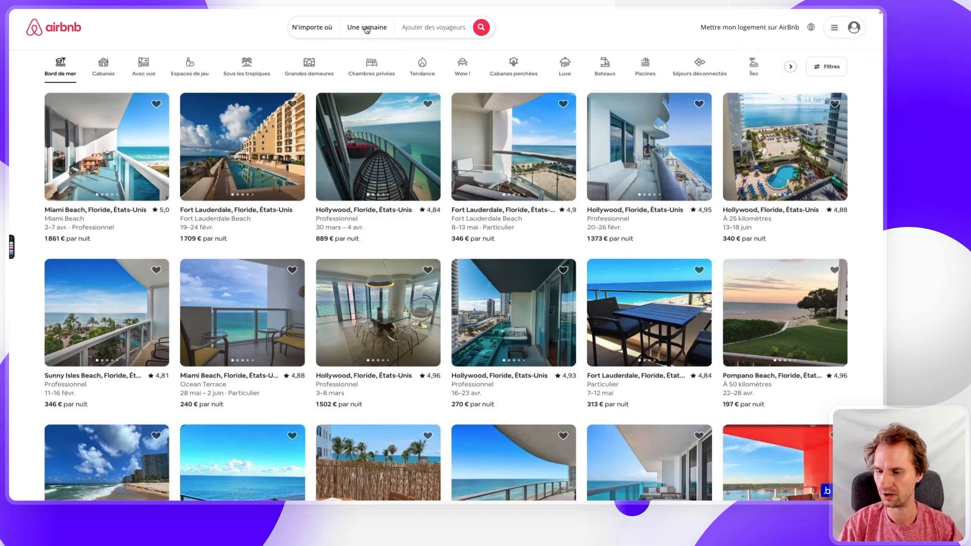
Return to the Bubble editor, expand Group Top, and inspect its Logo and Menu elements, moving the property editor clear of the header.
{"action": "key", "text": "alt+Tab"}
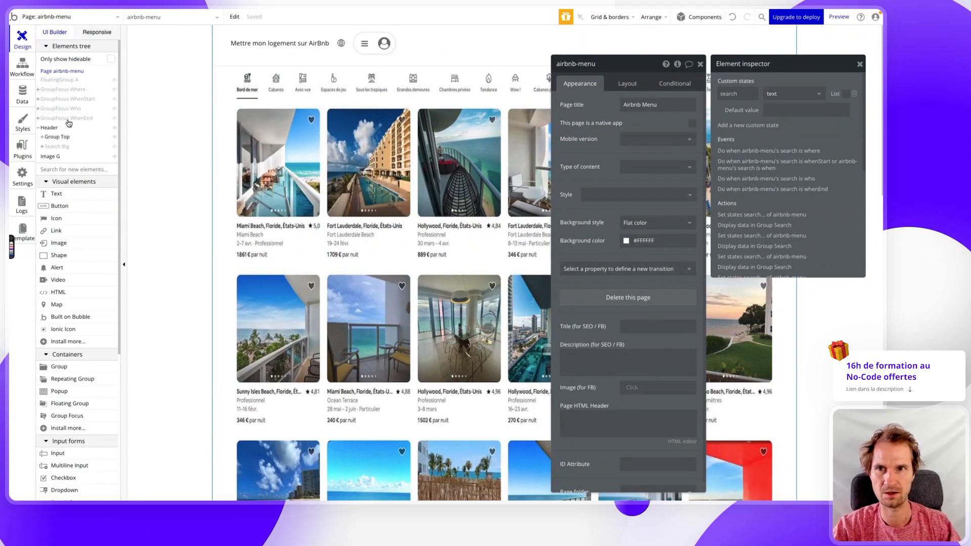
{"action": "left_click", "coordinate": [51, 137]}
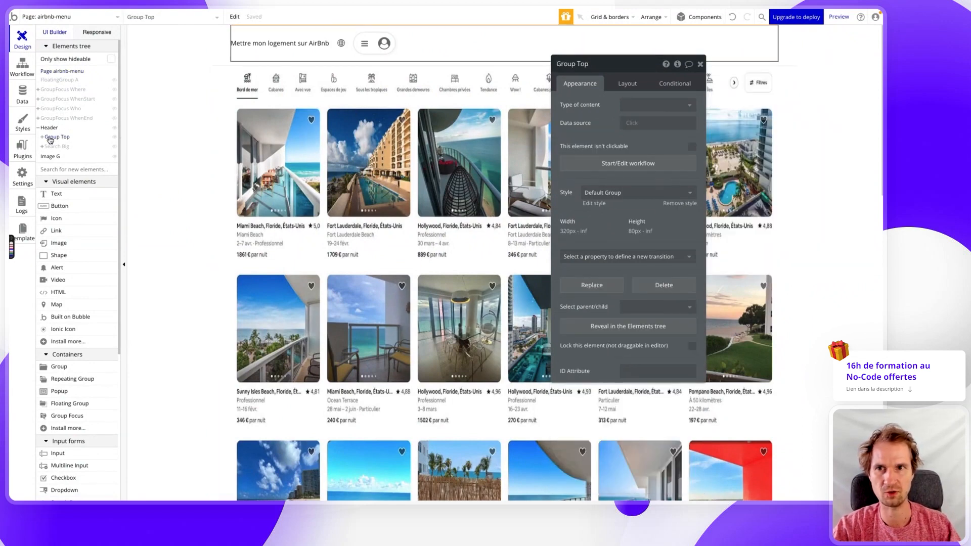
{"action": "left_click", "coordinate": [43, 137]}
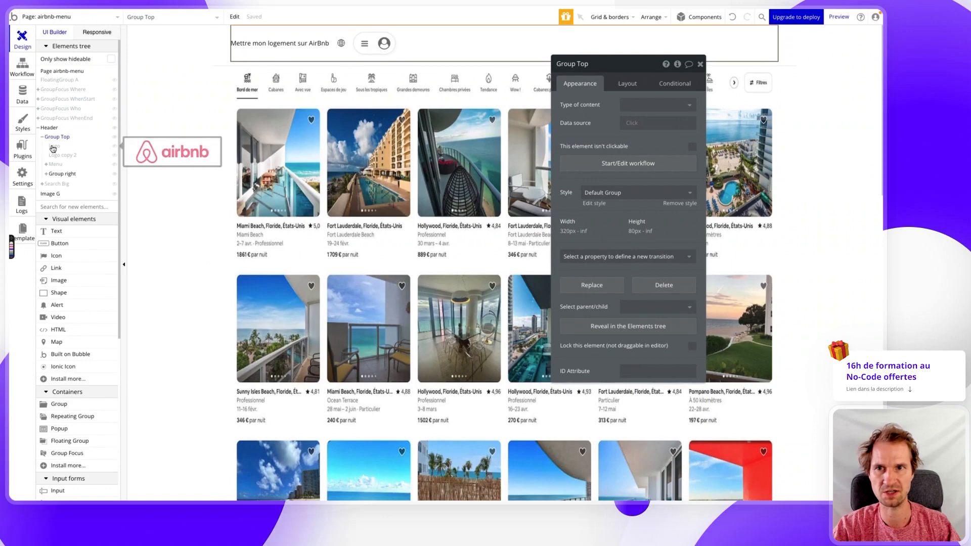
{"action": "left_click", "coordinate": [53, 147]}
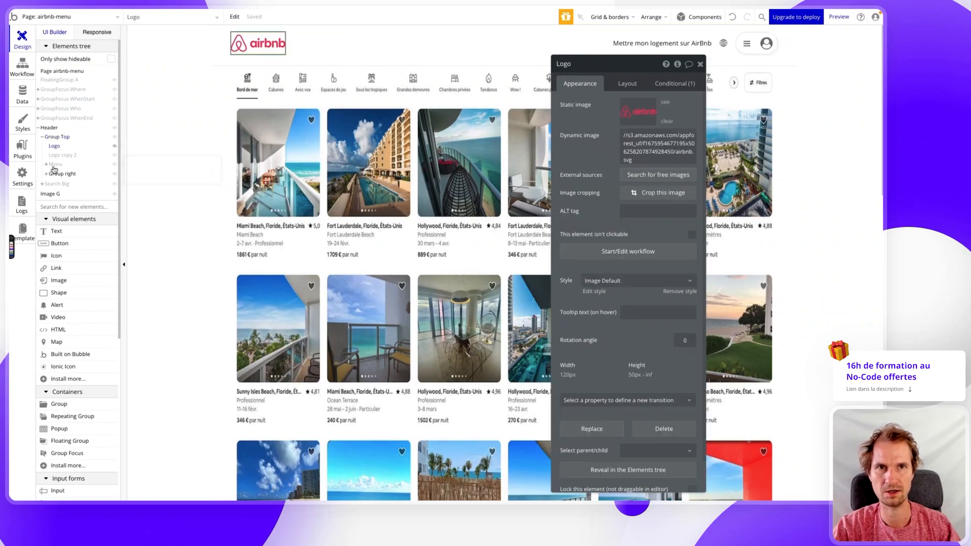
{"action": "left_click", "coordinate": [54, 164]}
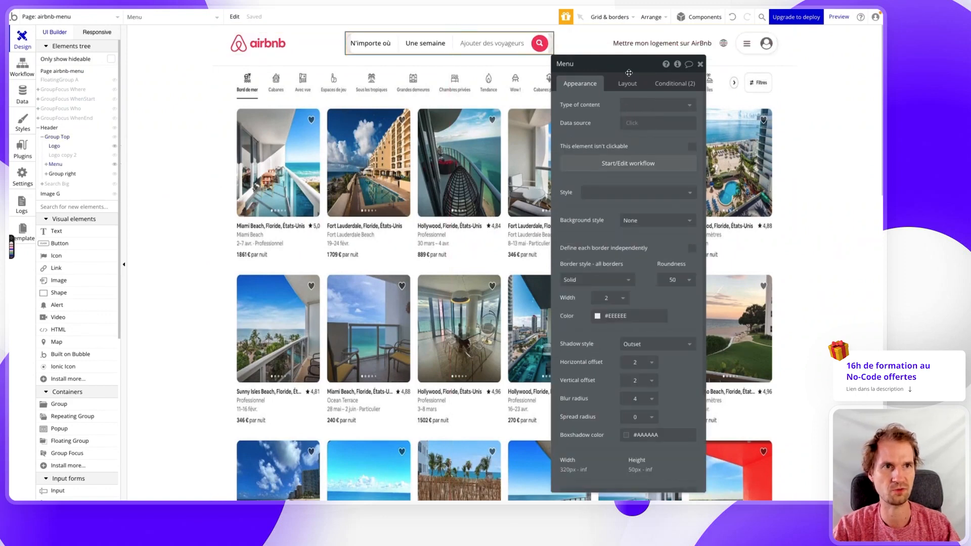
{"action": "left_click_drag", "start_coordinate": [620, 69], "coordinate": [643, 117]}
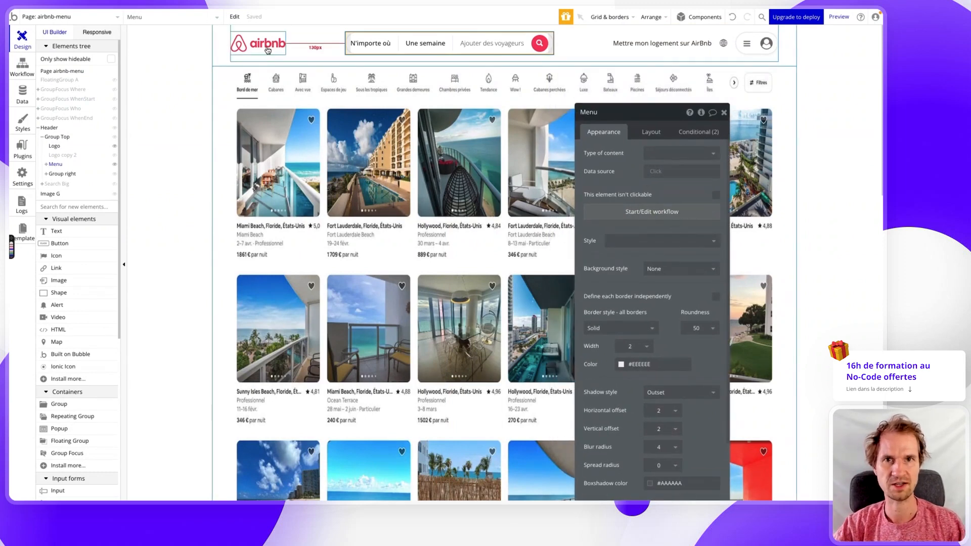
Inspect the Logo image in the header and compare it with the demo interface.
{"action": "left_click", "coordinate": [267, 49]}
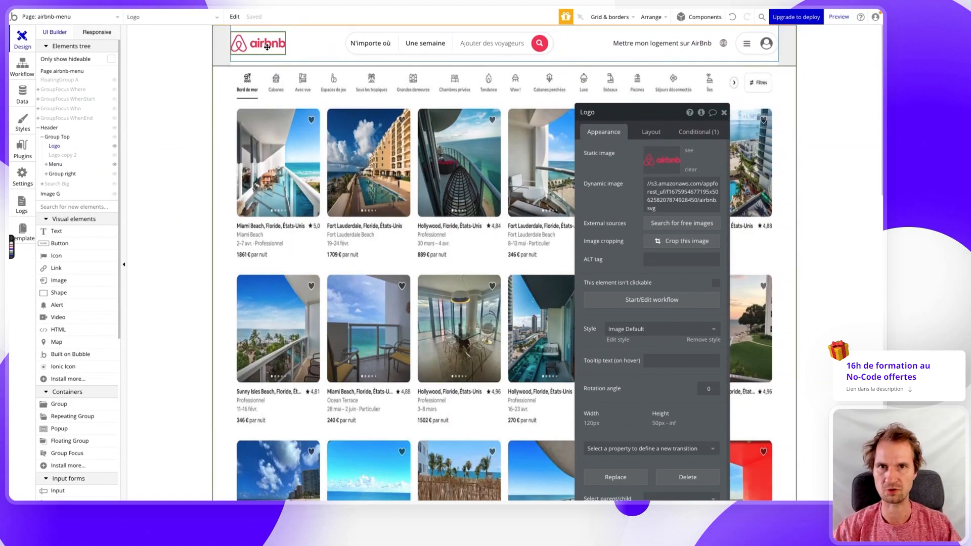
{"action": "key", "text": "alt+Tab"}
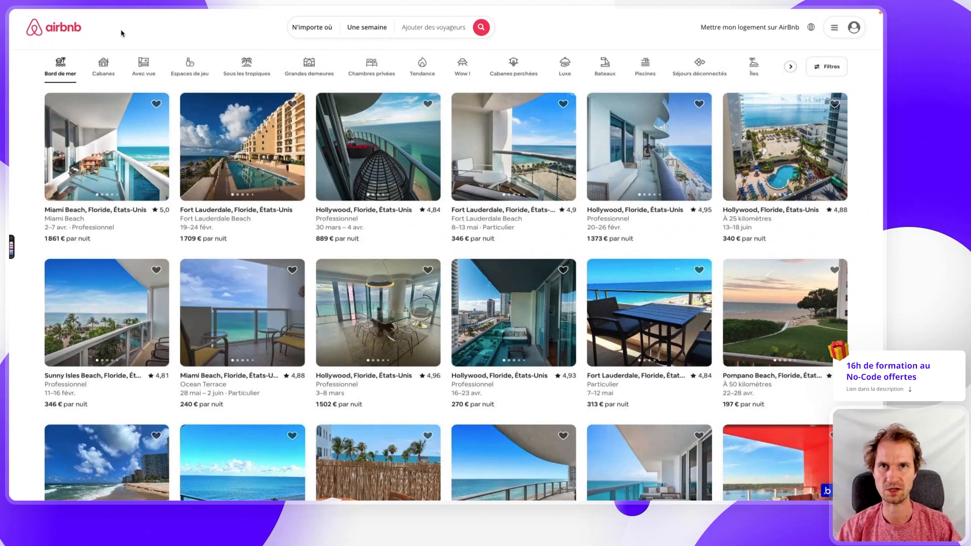
{"action": "key", "text": "alt+Tab"}
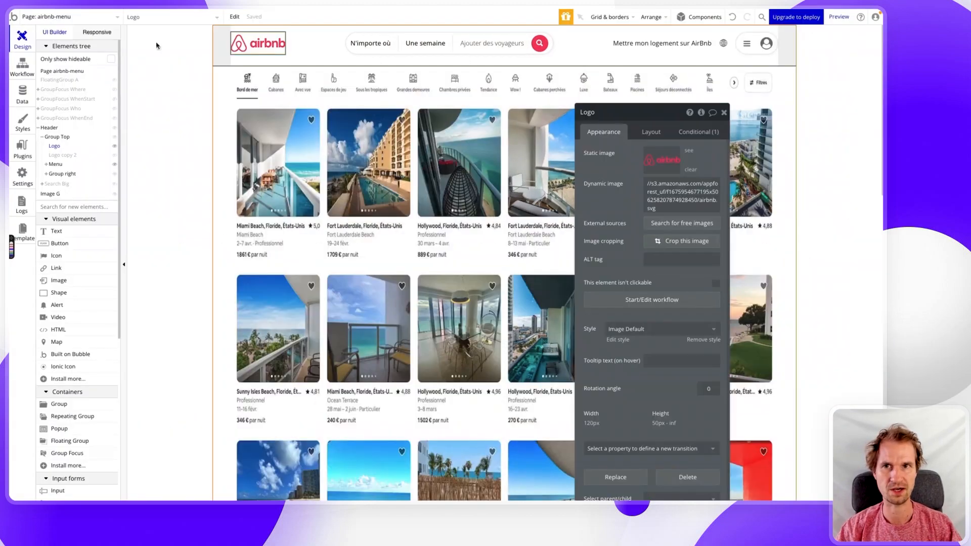
Reveal Logo copy 2 in the header and hide the full Logo.
{"action": "left_click", "coordinate": [57, 156]}
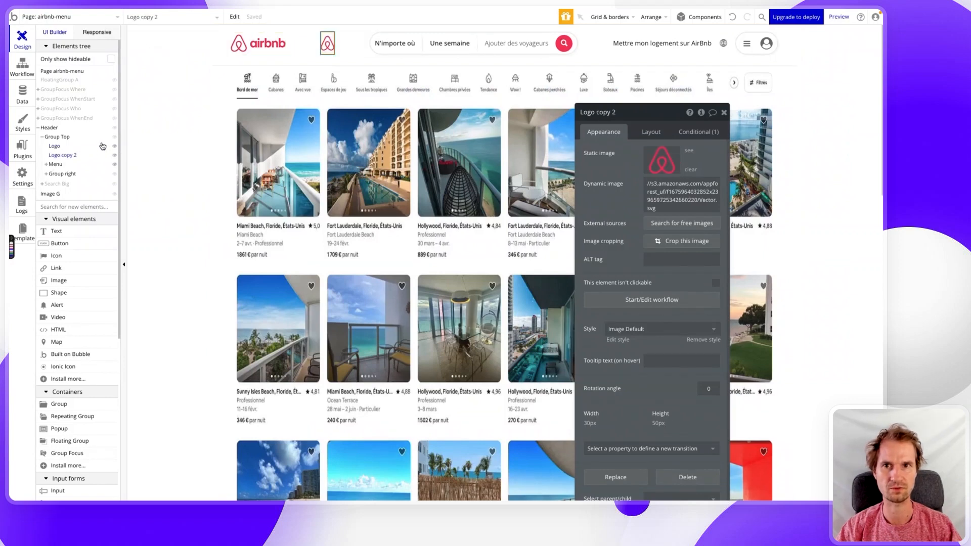
{"action": "left_click", "coordinate": [114, 146]}
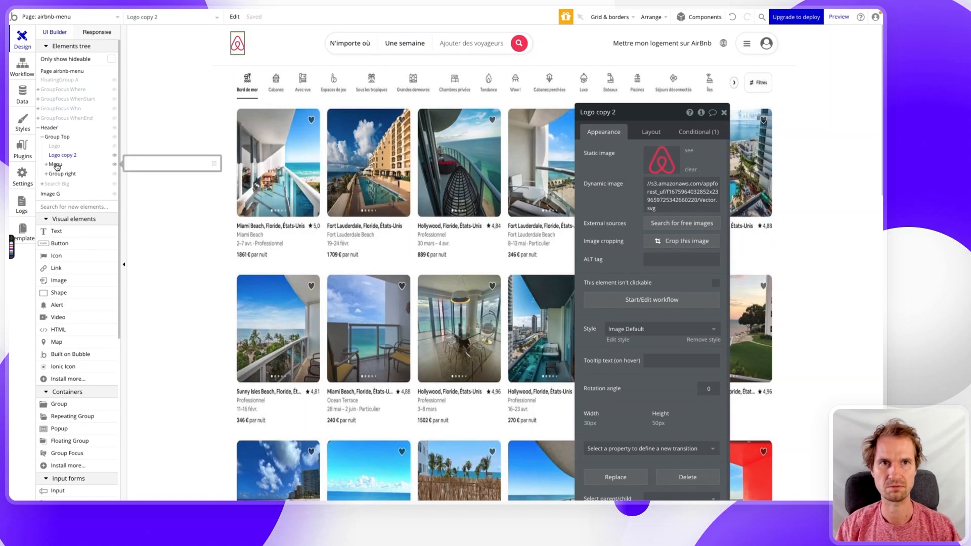
Inspect the Menu group, its N'importe où and Ajouter des voyageurs texts, and the separator shape between the first two texts.
{"action": "left_click", "coordinate": [57, 164]}
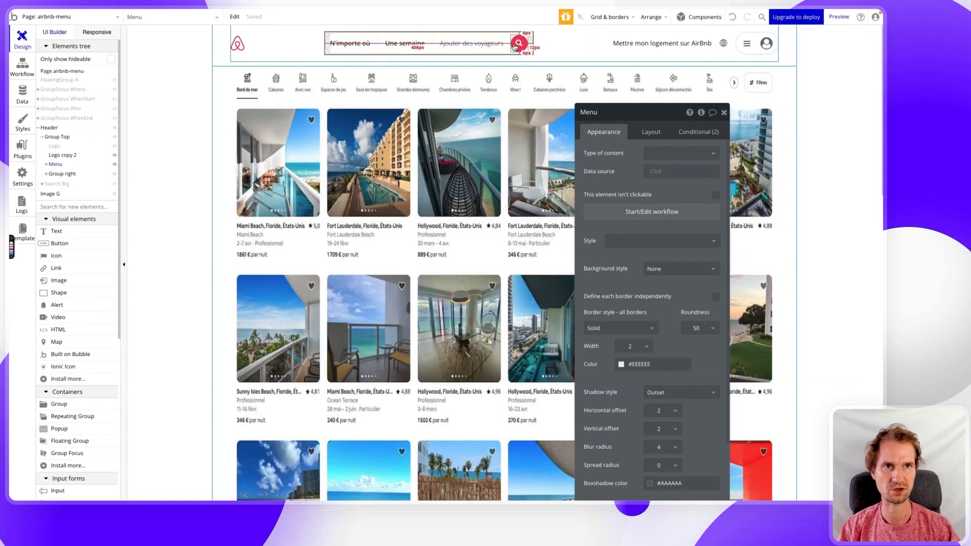
{"action": "left_click", "coordinate": [350, 47]}
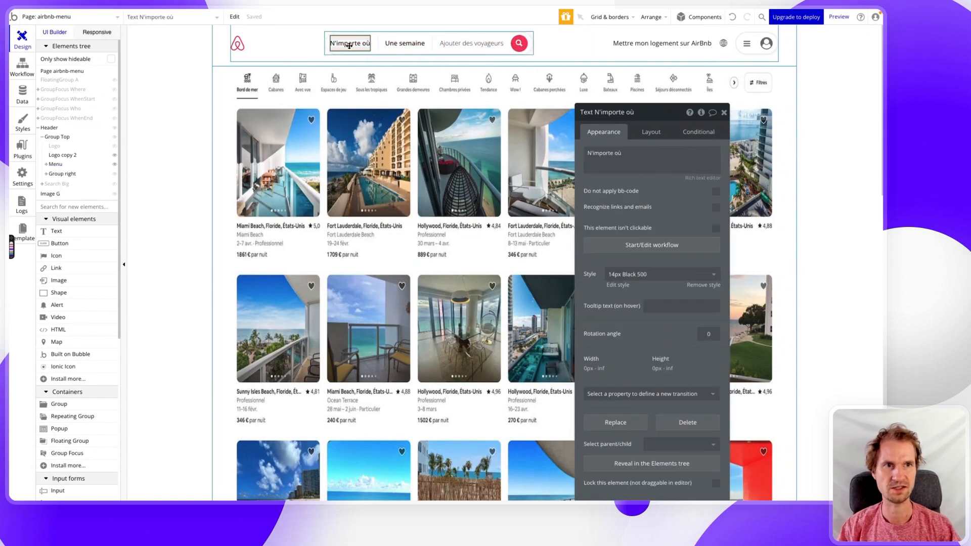
{"action": "left_click", "coordinate": [452, 46]}
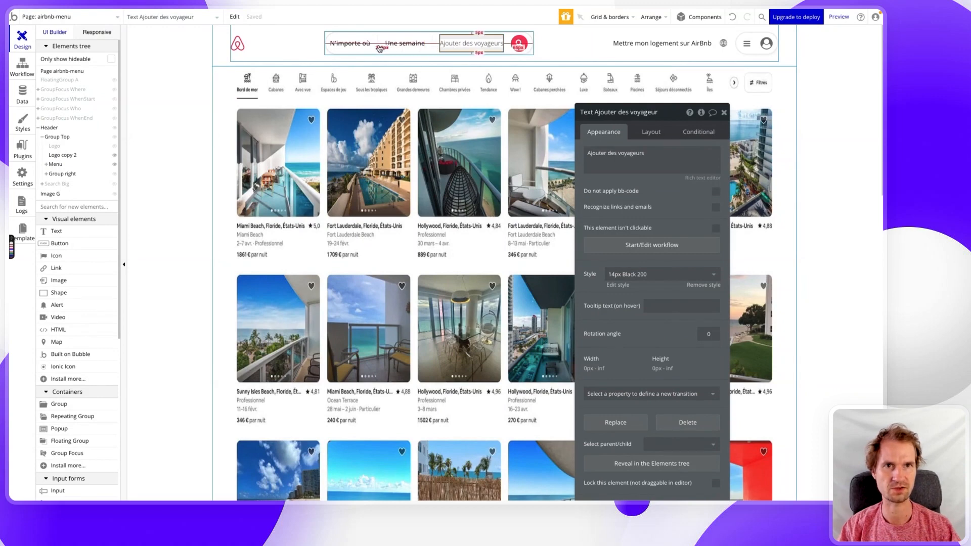
{"action": "left_click", "coordinate": [379, 46]}
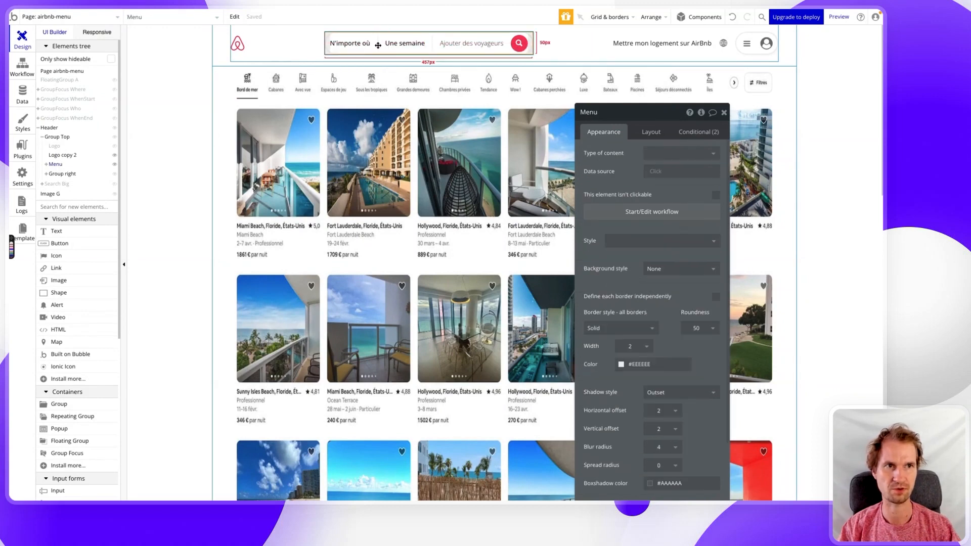
{"action": "left_click", "coordinate": [377, 45]}
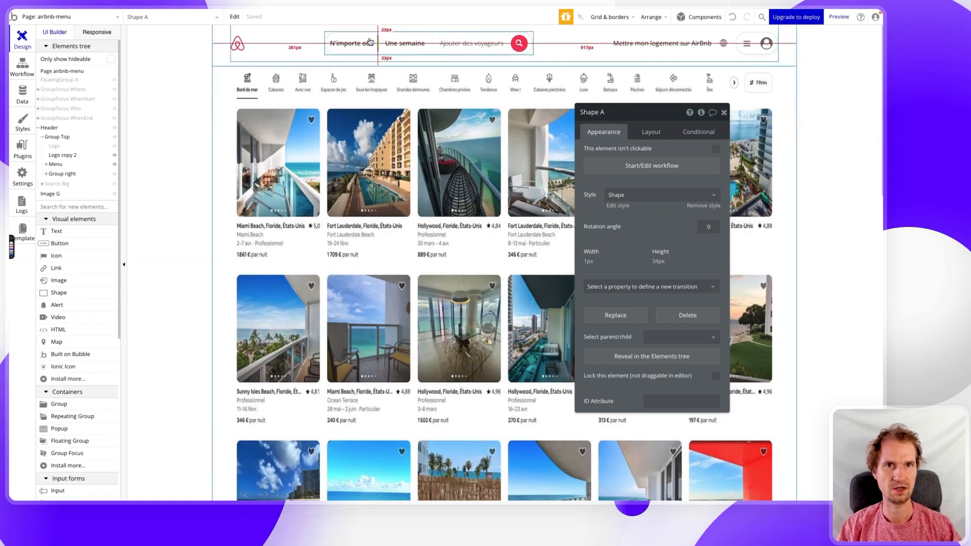
Open the workflow of the N'importe où text and examine its Set state and Display data actions.
{"action": "left_click", "coordinate": [349, 43]}
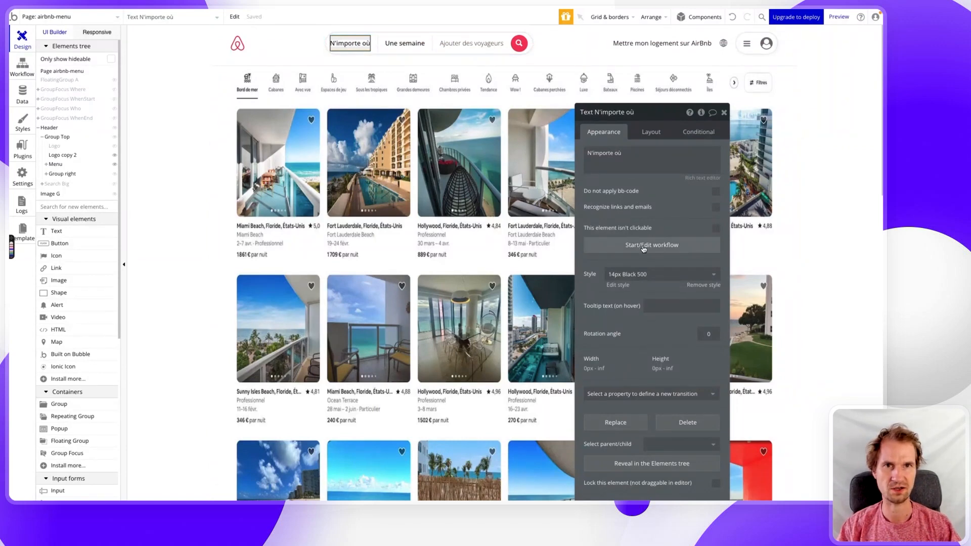
{"action": "left_click", "coordinate": [643, 245]}
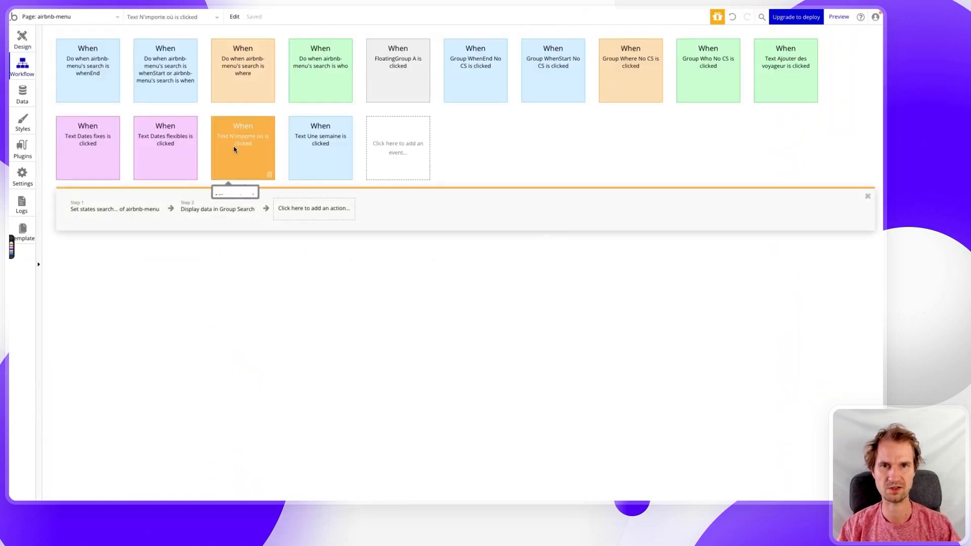
{"action": "left_click", "coordinate": [114, 208]}
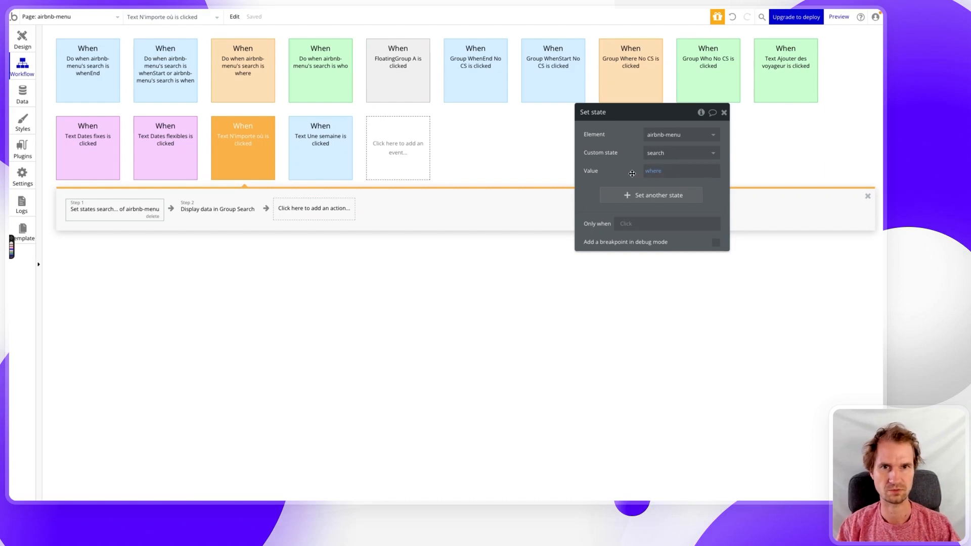
{"action": "left_click", "coordinate": [196, 216]}
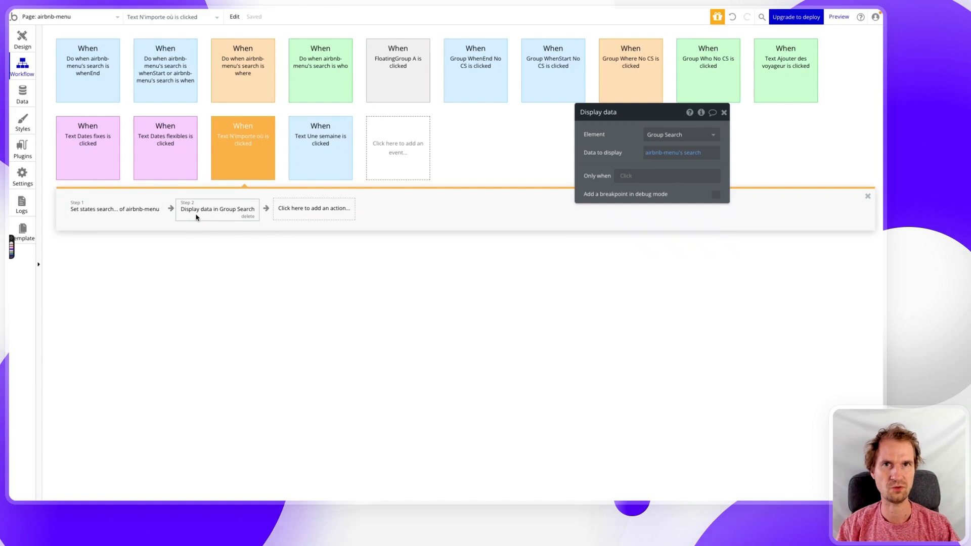
{"action": "left_click", "coordinate": [683, 154]}
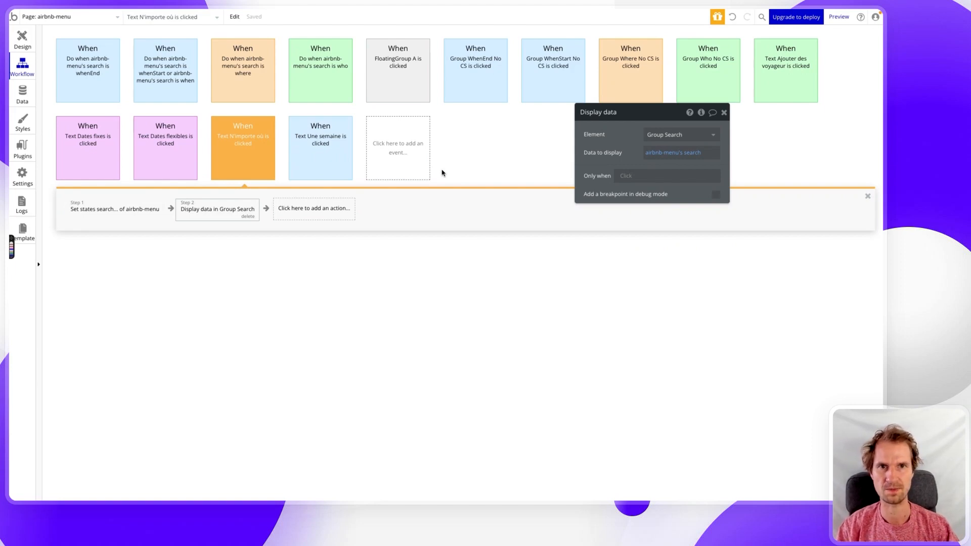
Open the workflow for the Une semaine text and examine its Set state action.
{"action": "left_click", "coordinate": [317, 151]}
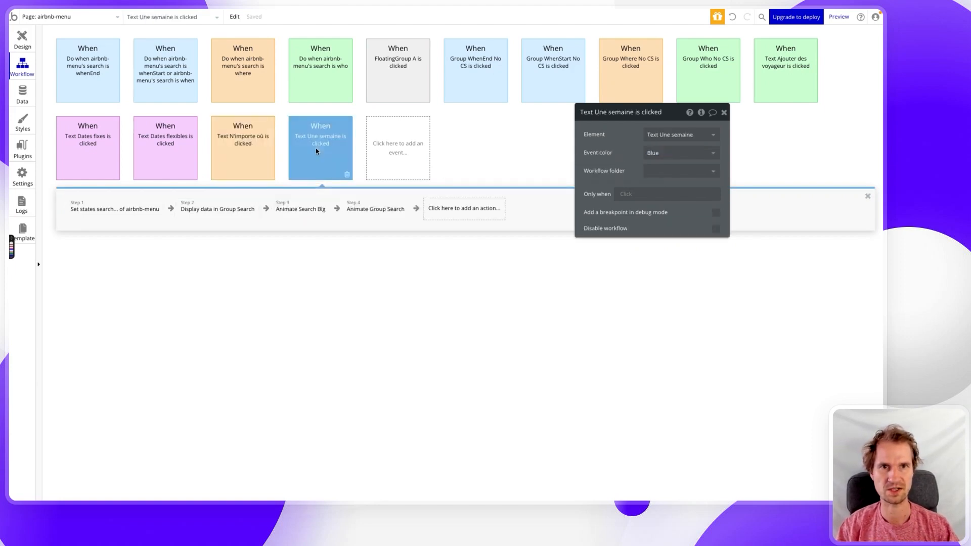
{"action": "left_click", "coordinate": [119, 207]}
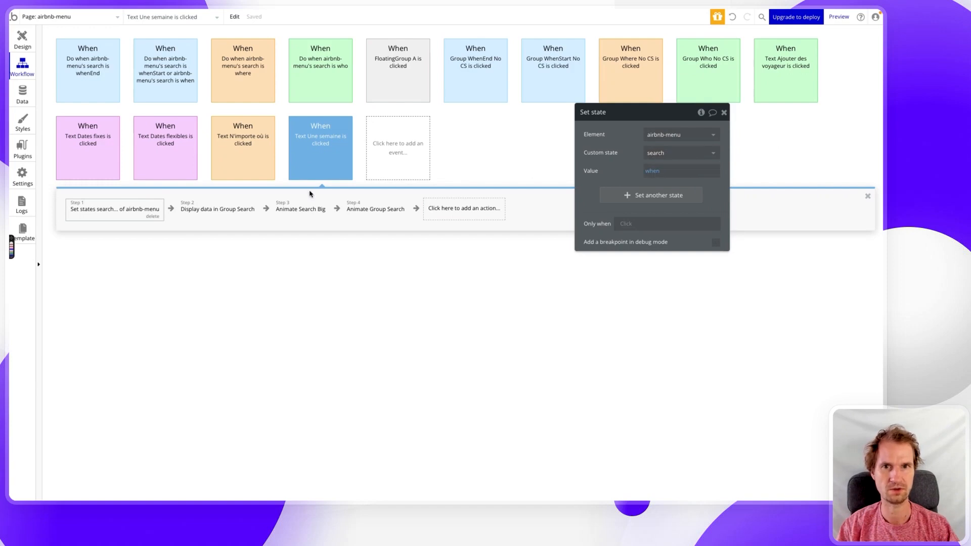
Examine the Display data action and the Search Big and Group Search animation actions in the Une semaine workflow.
{"action": "left_click", "coordinate": [229, 214]}
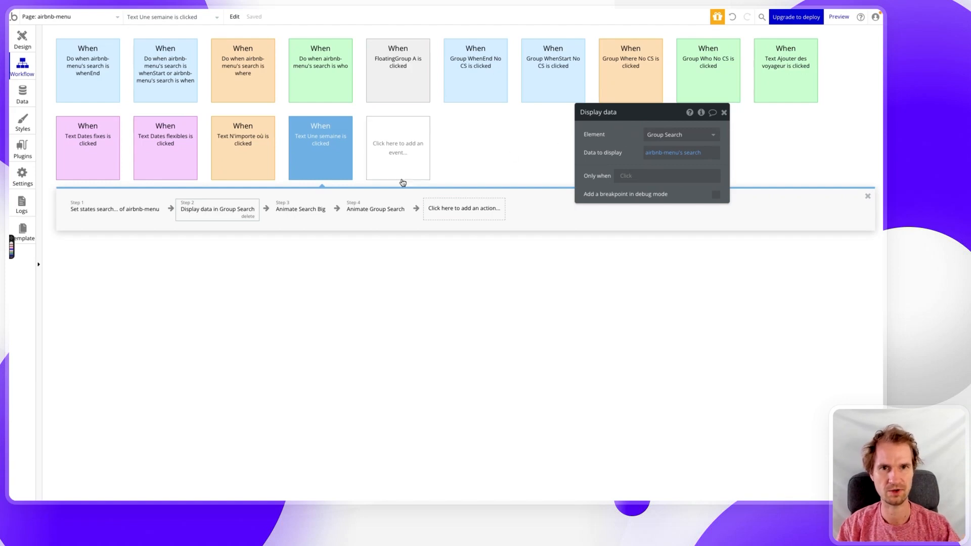
{"action": "left_click", "coordinate": [291, 212]}
{"action": "left_click", "coordinate": [364, 212]}
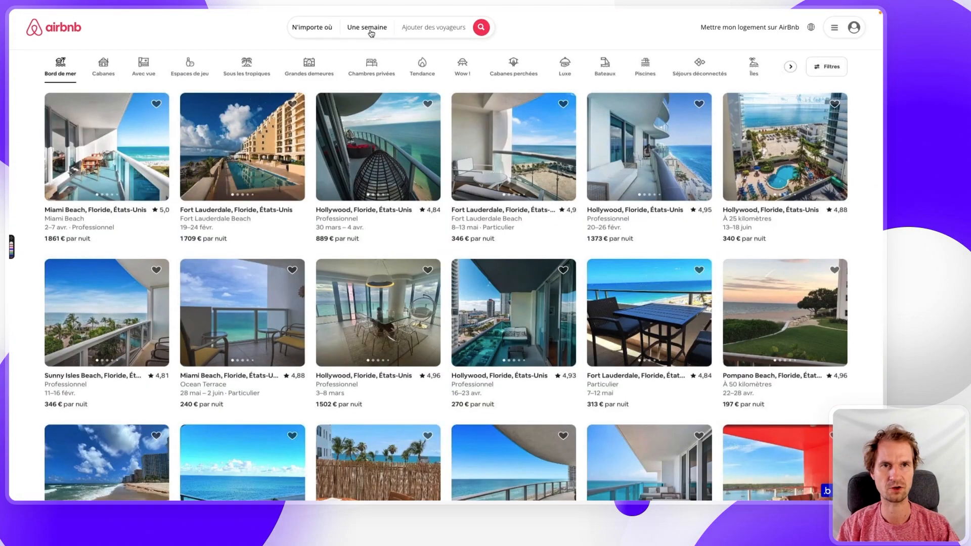
Test how the search bar expands from Une semaine and N'importe où in the Airbnb demo preview, closing it between tries.
{"action": "left_click", "coordinate": [368, 28]}
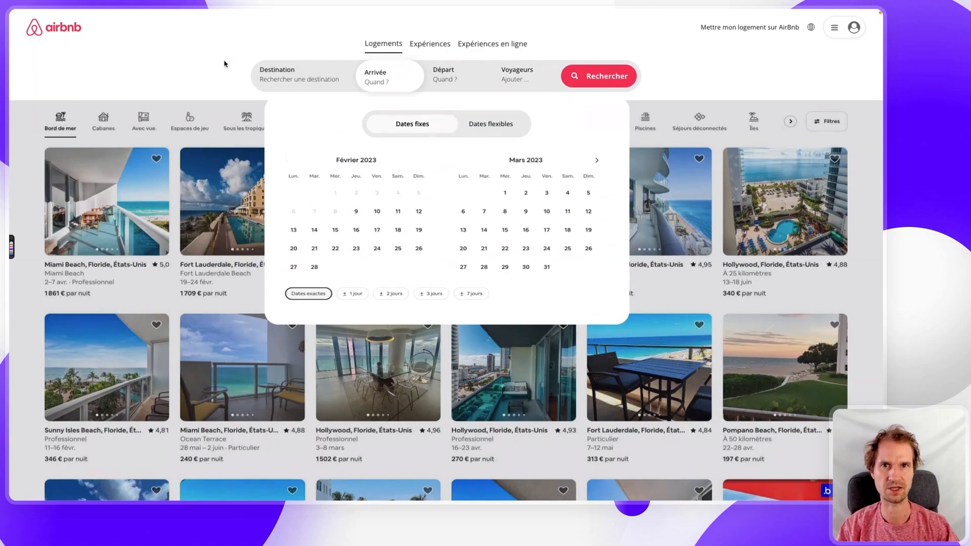
{"action": "left_click", "coordinate": [157, 147]}
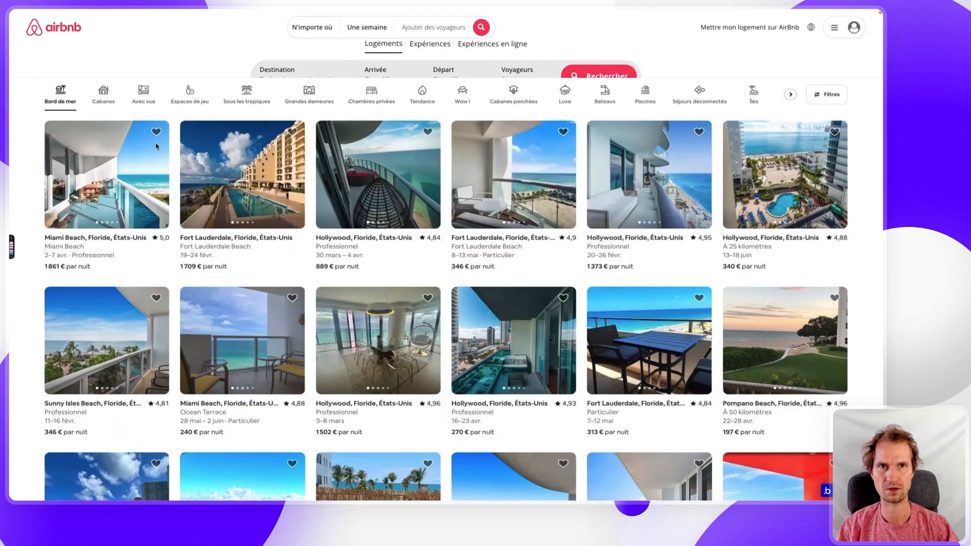
{"action": "left_click", "coordinate": [317, 31]}
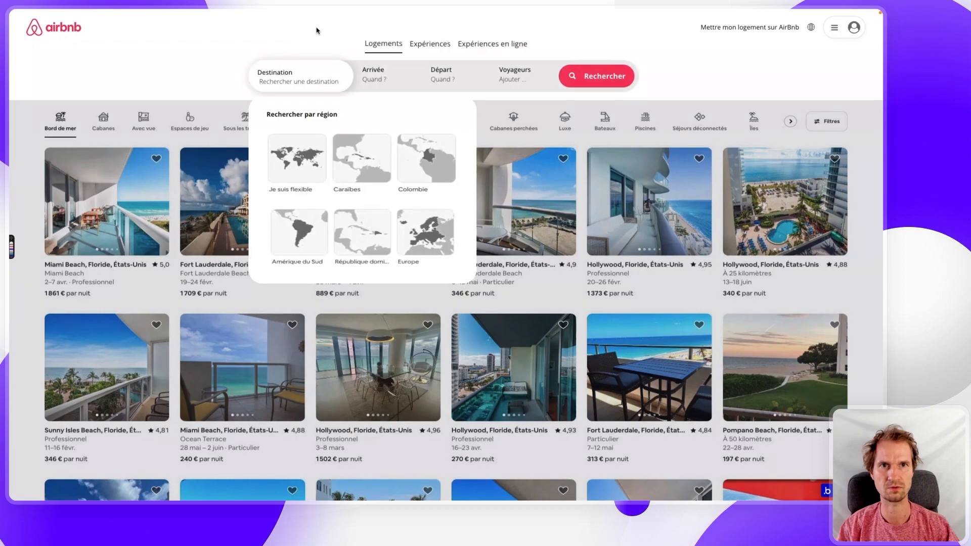
{"action": "left_click", "coordinate": [225, 184]}
{"action": "left_click", "coordinate": [369, 29]}
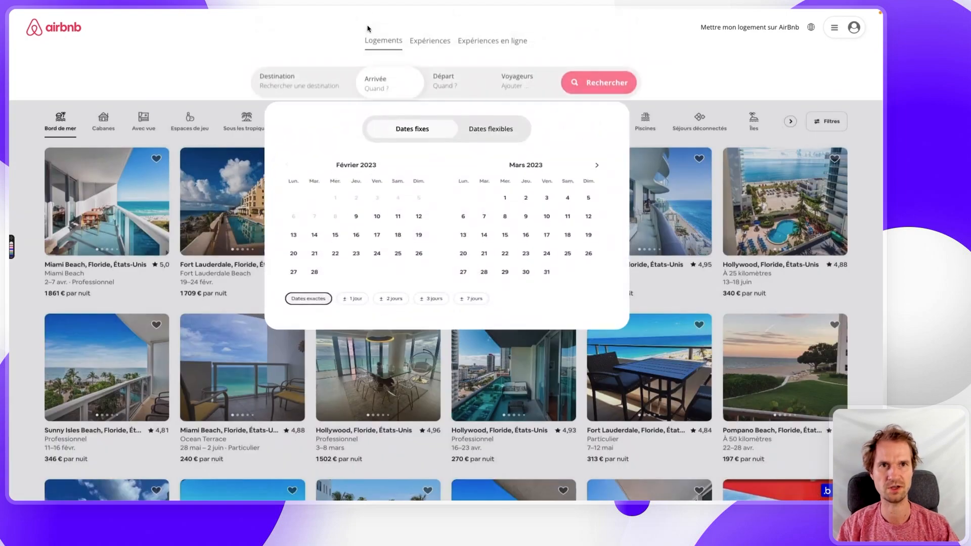
Switch back to the Bubble editor and review the Search Big animation options and the Animate Group Search action.
{"action": "key", "text": "alt+Tab"}
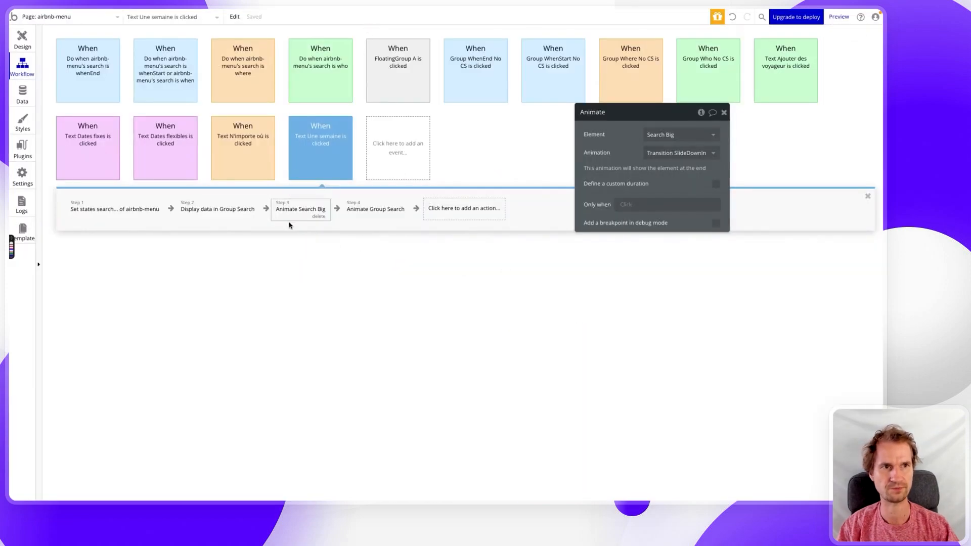
{"action": "left_click", "coordinate": [674, 153]}
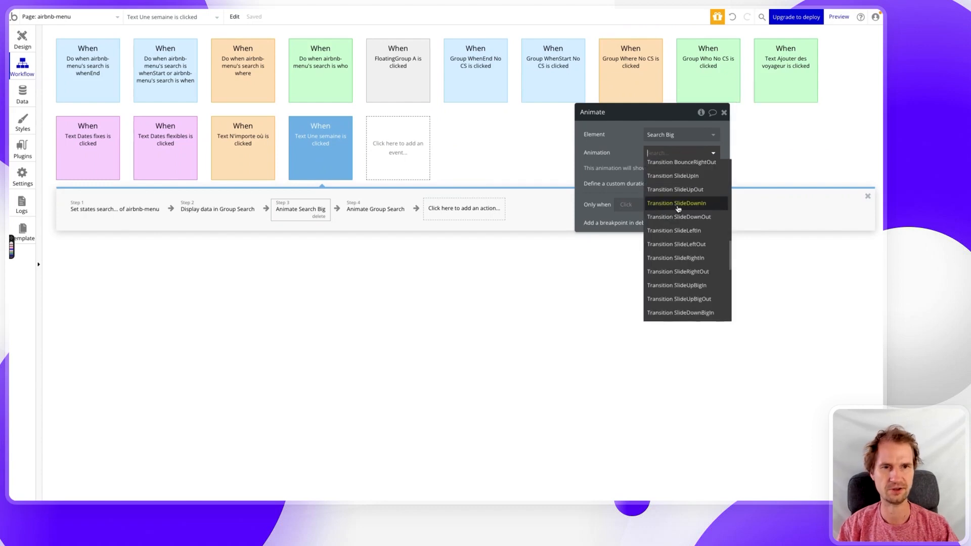
{"action": "left_click", "coordinate": [363, 211]}
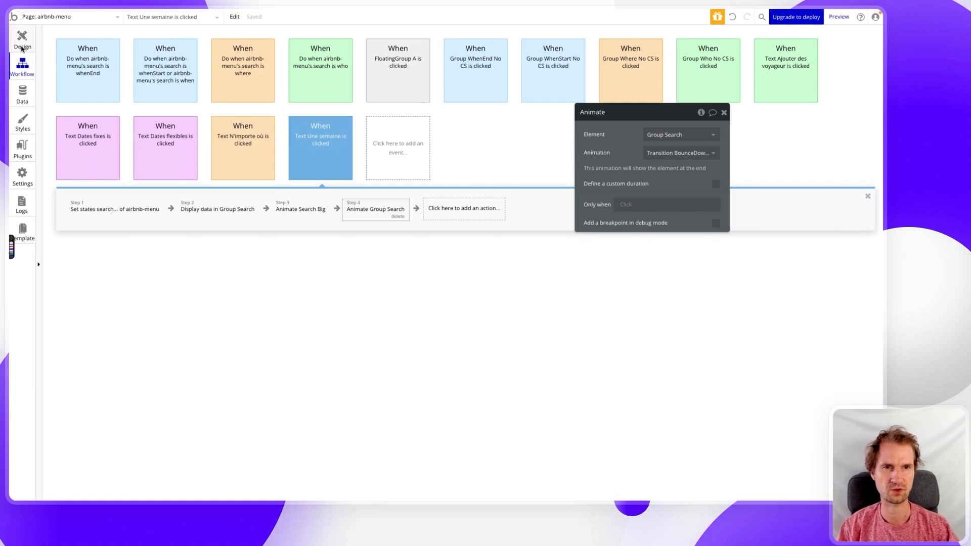
Locate Group Search in the page design and compare it with the expanded search bar in the demo preview.
{"action": "left_click", "coordinate": [22, 48]}
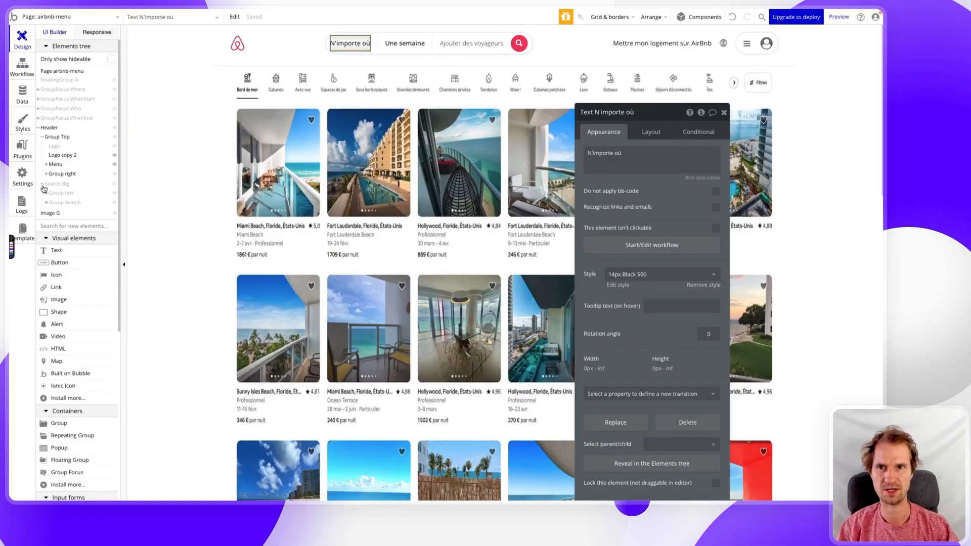
{"action": "left_click", "coordinate": [64, 202]}
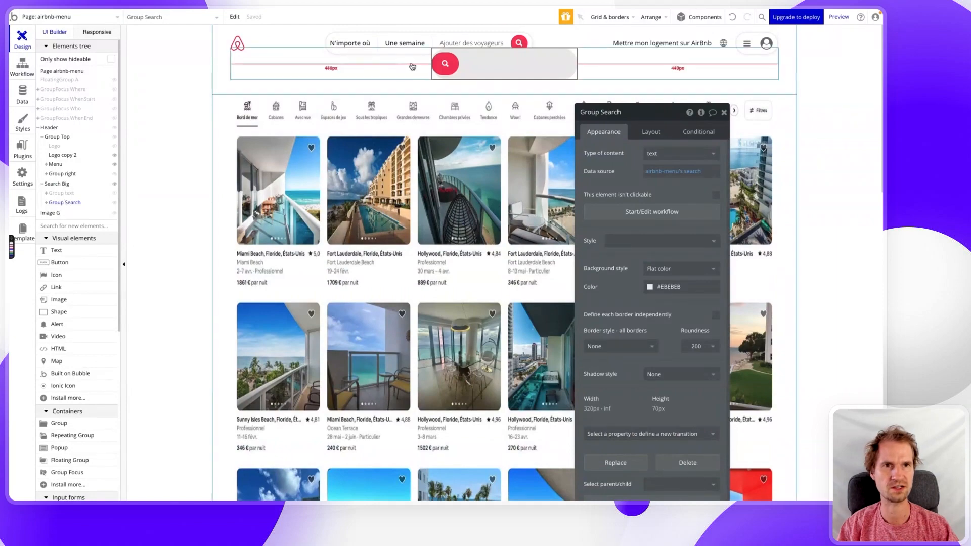
{"action": "key", "text": "alt+Tab"}
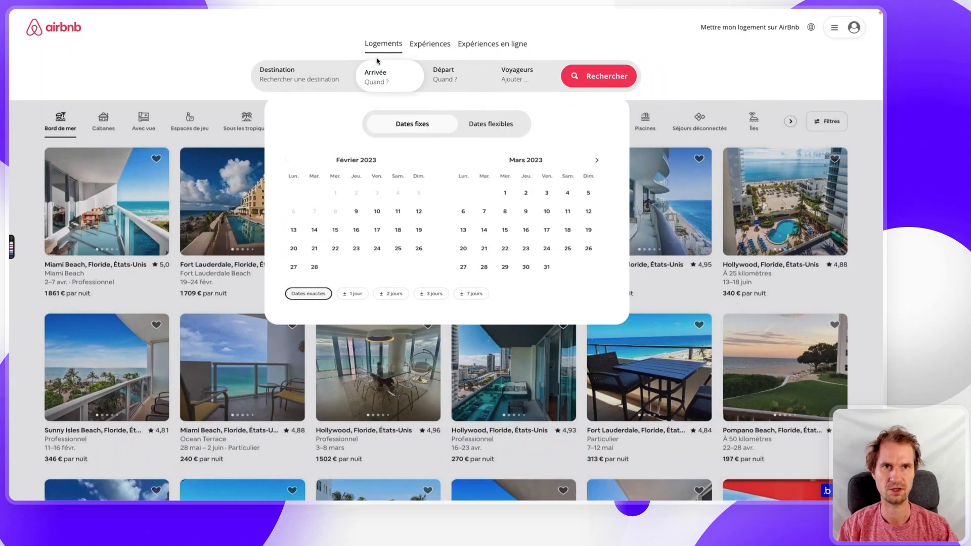
{"action": "key", "text": "alt+Tab"}
Return to the Une semaine workflow and look through the animation options of the Animate Group Search action.
{"action": "left_click", "coordinate": [29, 69]}
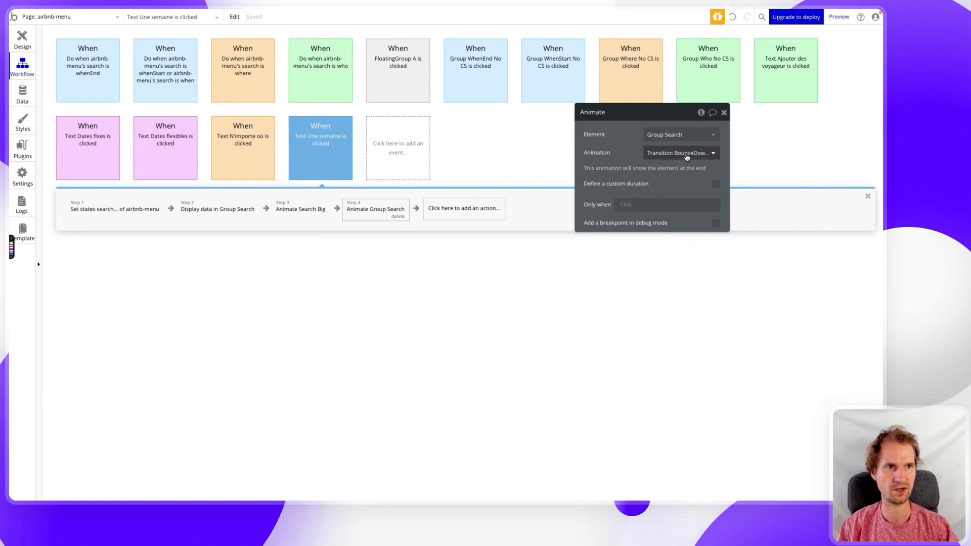
{"action": "left_click", "coordinate": [685, 153]}
{"action": "scroll", "coordinate": [685, 197], "scroll_direction": "down", "scroll_amount": 5}
{"action": "scroll", "coordinate": [685, 200], "scroll_direction": "down", "scroll_amount": 4}
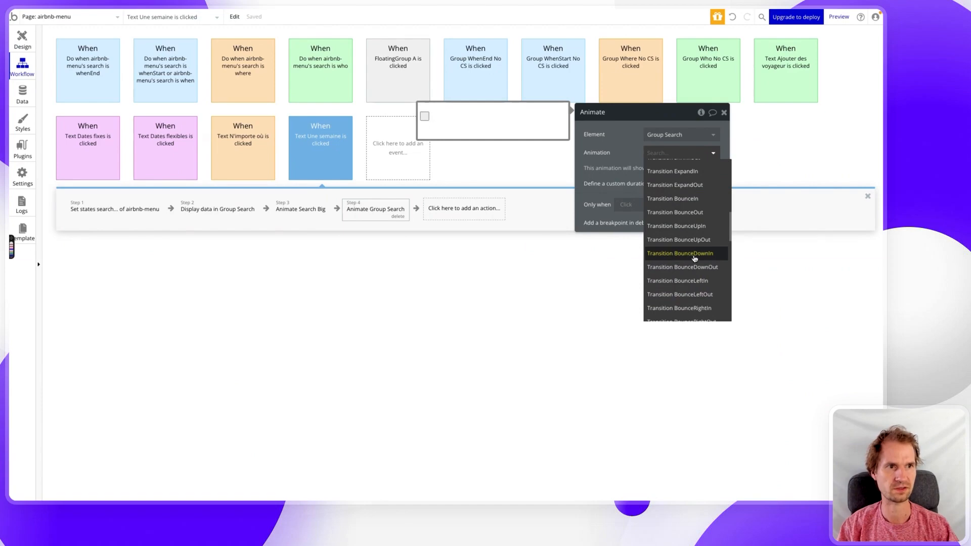
{"action": "left_click", "coordinate": [467, 296]}
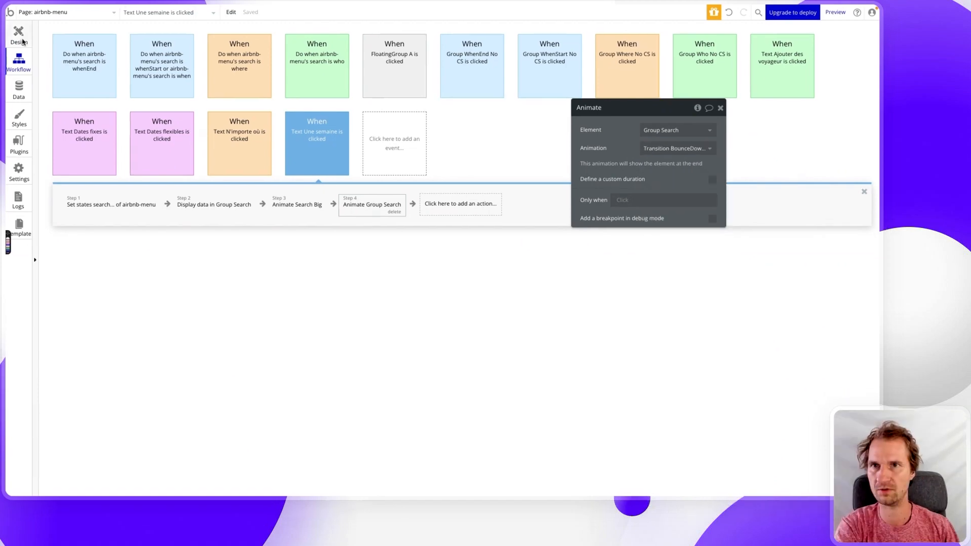
Return to the page design, hide Group Search in the editor and select its parent group Search Big.
{"action": "left_click", "coordinate": [22, 39]}
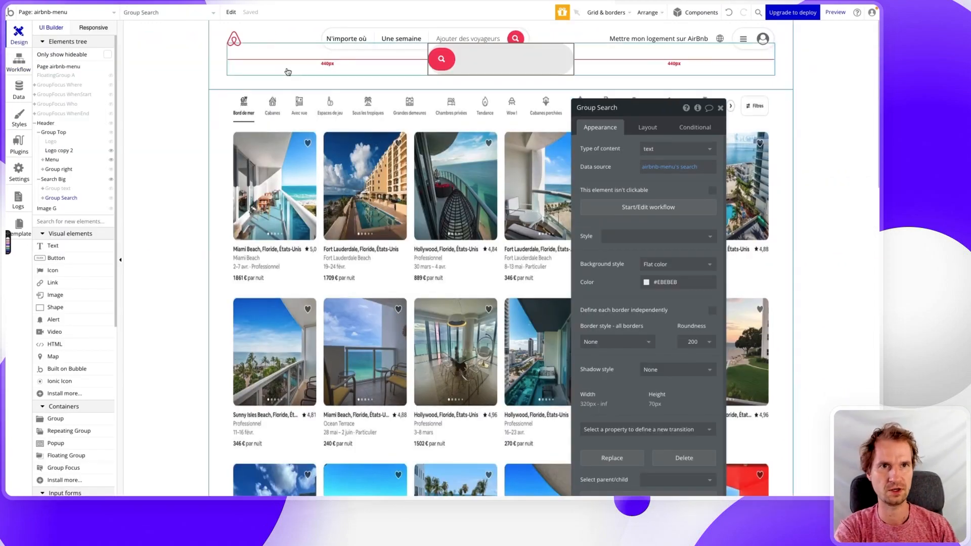
{"action": "left_click", "coordinate": [112, 198]}
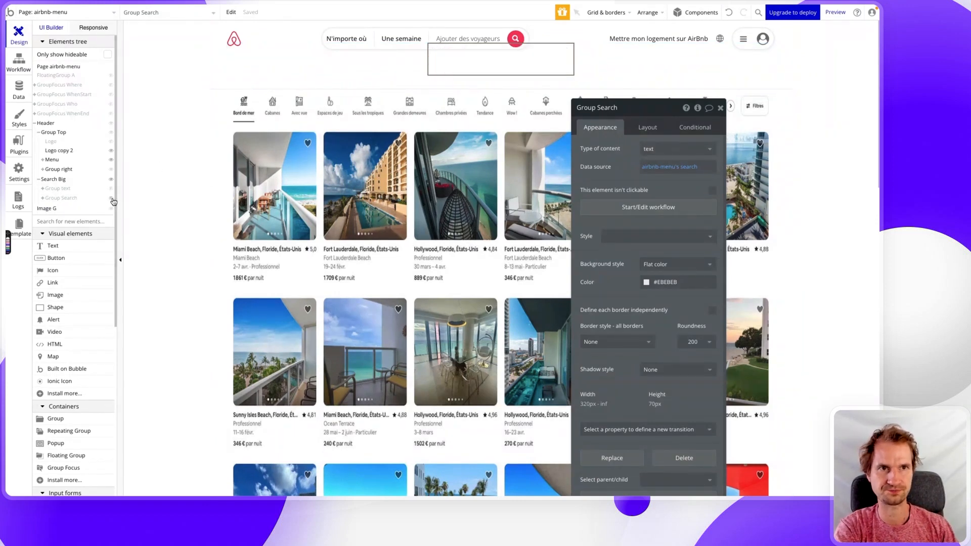
{"action": "left_click", "coordinate": [629, 56]}
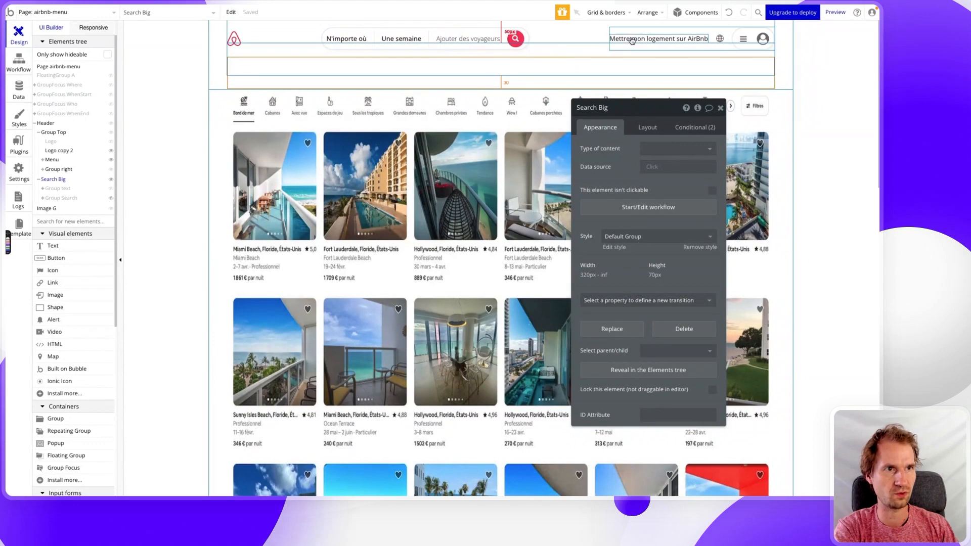
Inspect the Mettre mon logement sur AirBnb text and the world, user and menu icons in the header.
{"action": "left_click", "coordinate": [629, 37]}
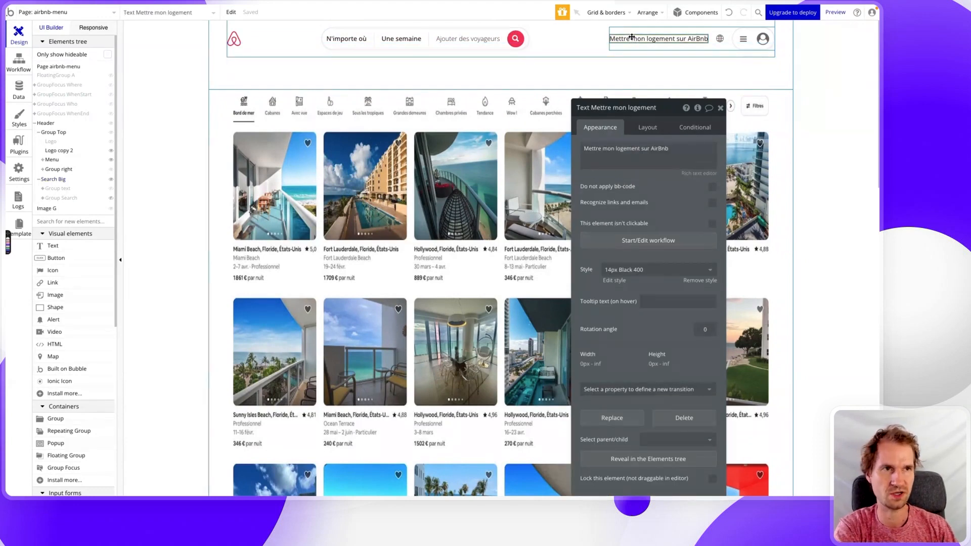
{"action": "left_click_drag", "start_coordinate": [687, 41], "coordinate": [729, 44]}
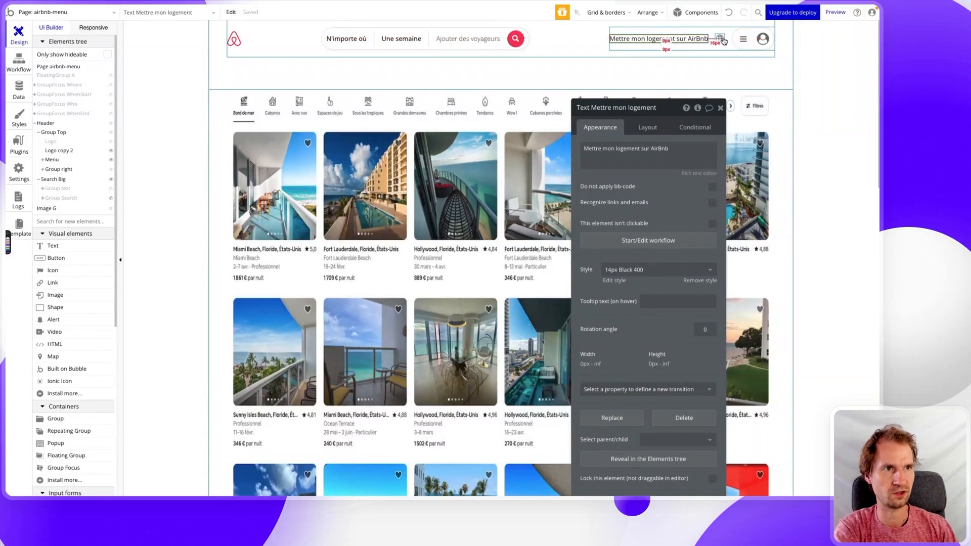
{"action": "left_click", "coordinate": [725, 42]}
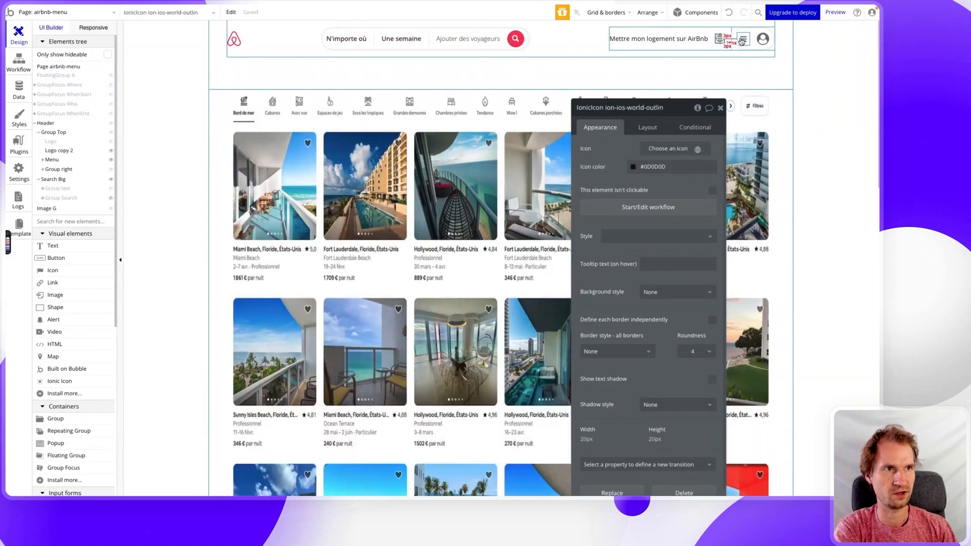
{"action": "left_click", "coordinate": [758, 43]}
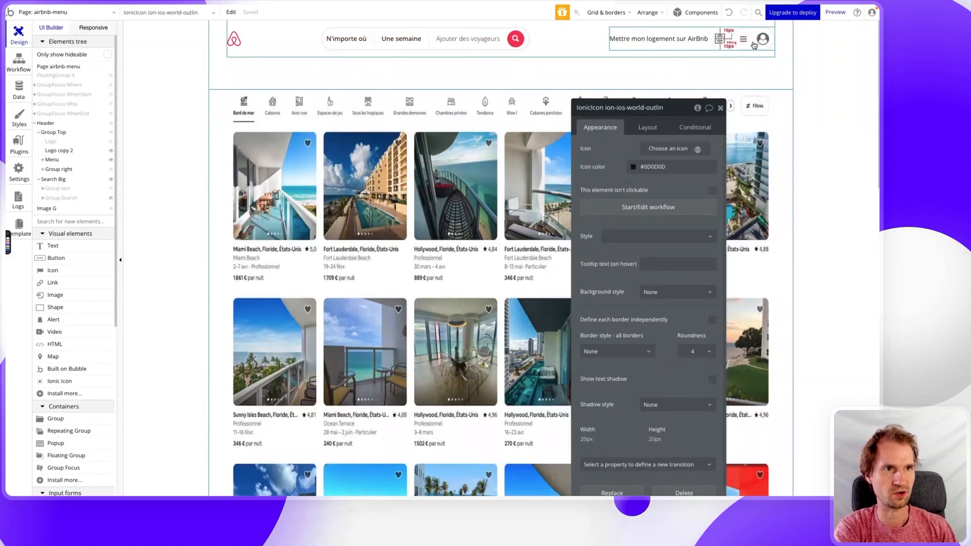
{"action": "left_click", "coordinate": [762, 43]}
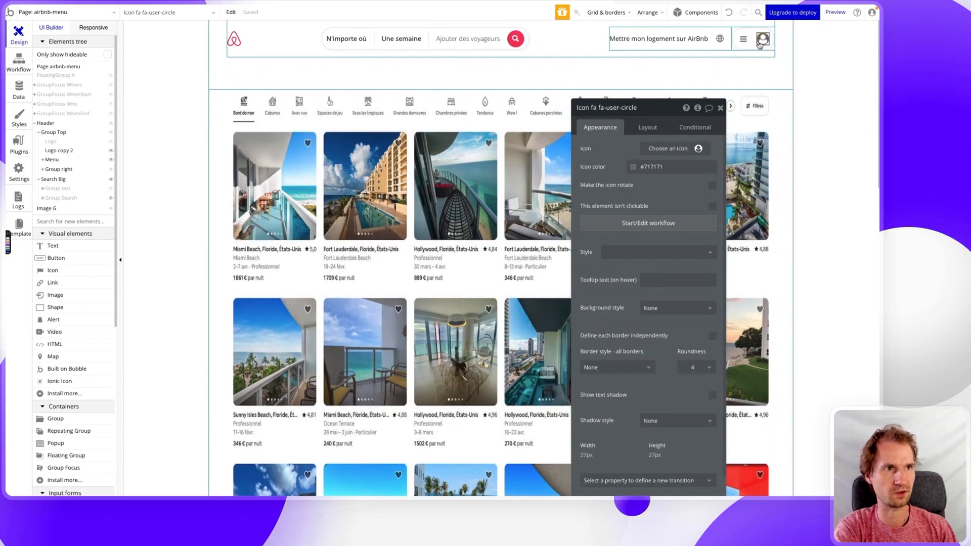
{"action": "left_click", "coordinate": [743, 40]}
Inspect Group right and its parent Group Top, examining Group Top's row layout and container alignment settings.
{"action": "left_click", "coordinate": [597, 44]}
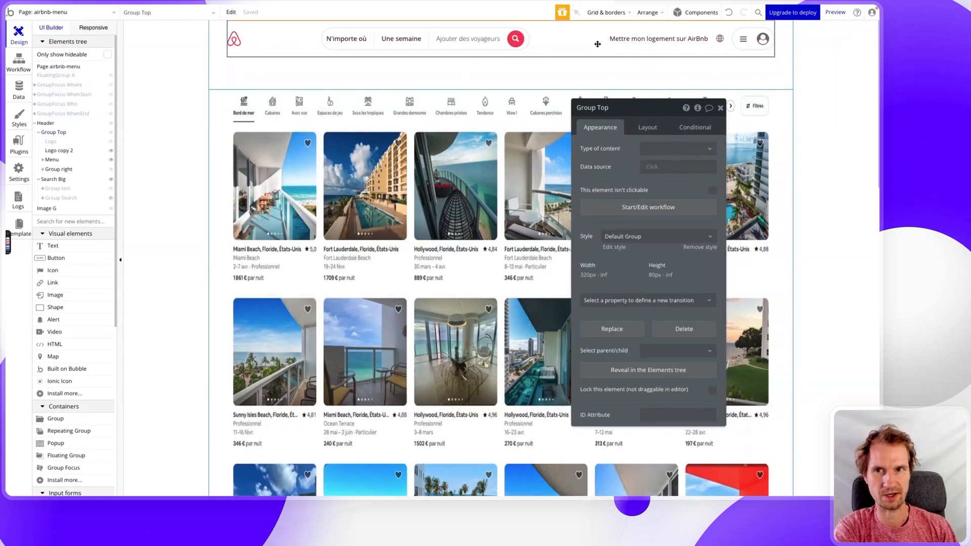
{"action": "left_click", "coordinate": [52, 170]}
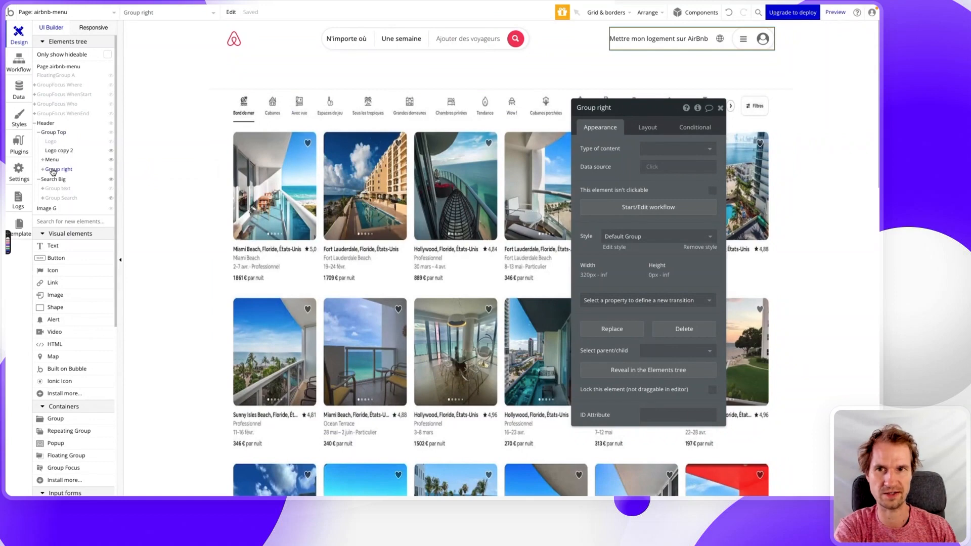
{"action": "left_click", "coordinate": [291, 41]}
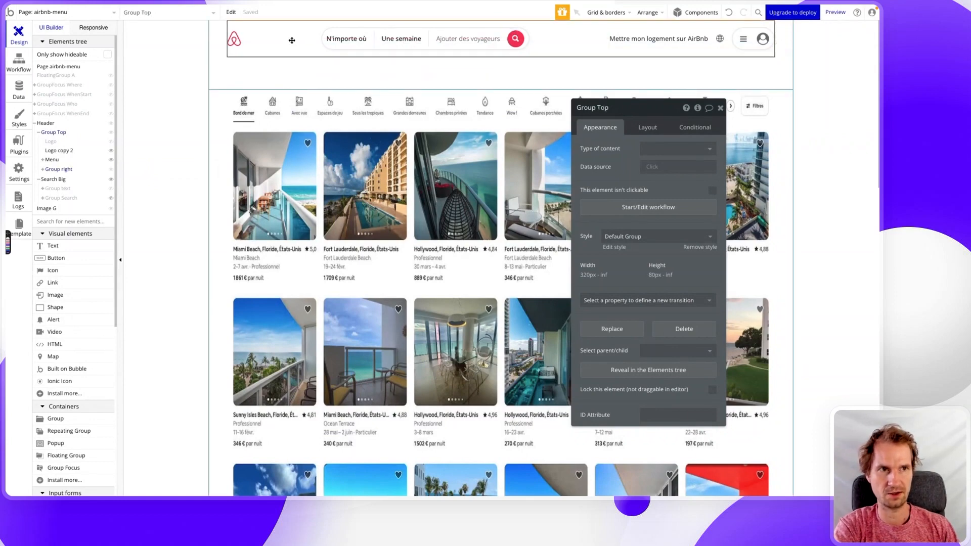
{"action": "left_click", "coordinate": [648, 129]}
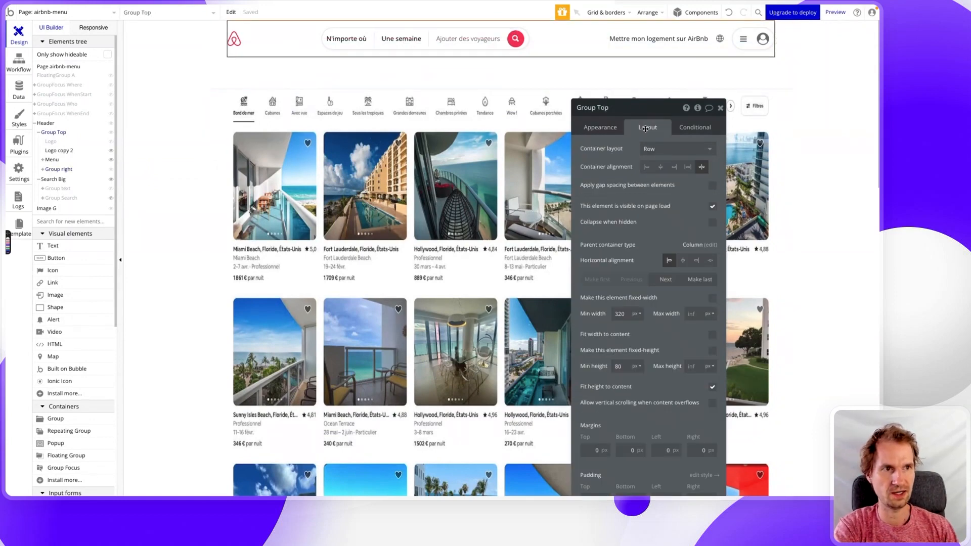
{"action": "left_click", "coordinate": [702, 167]}
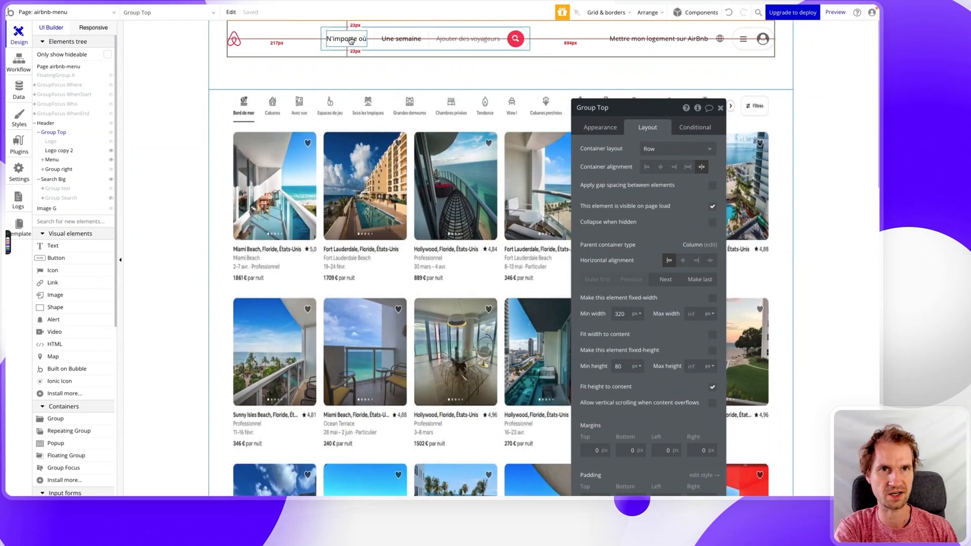
Open the workflow of the Ajouter des voyageurs text and examine its Set state and Display data actions.
{"action": "left_click", "coordinate": [442, 41]}
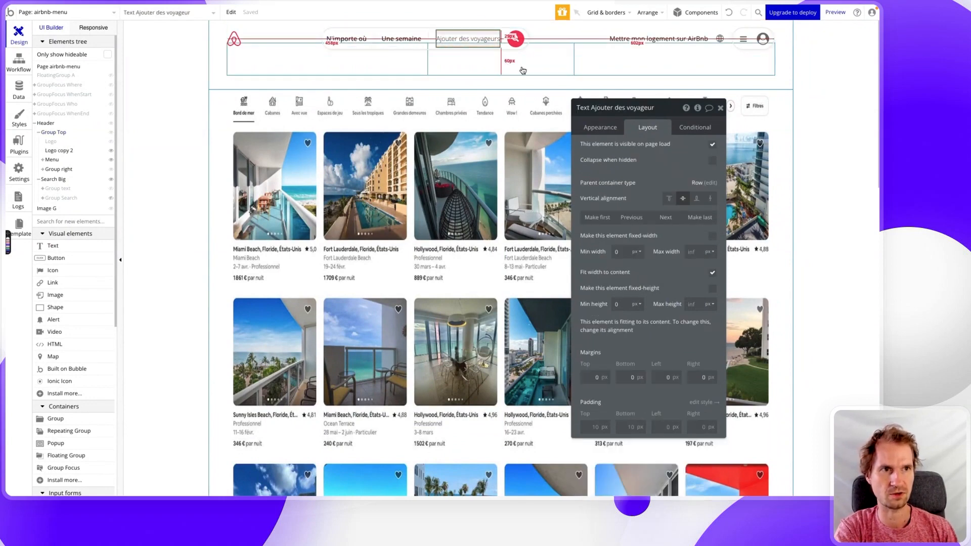
{"action": "left_click", "coordinate": [590, 130]}
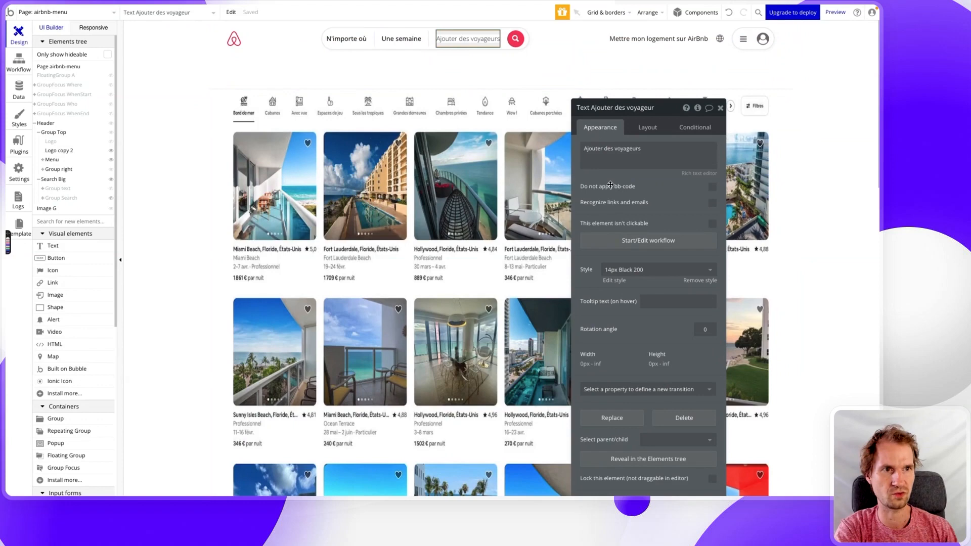
{"action": "left_click", "coordinate": [612, 240]}
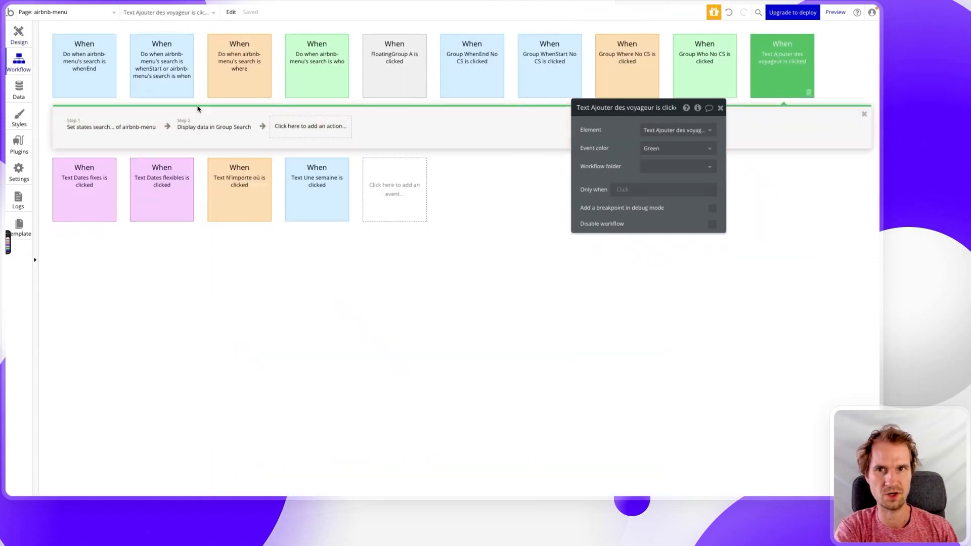
{"action": "left_click", "coordinate": [125, 123]}
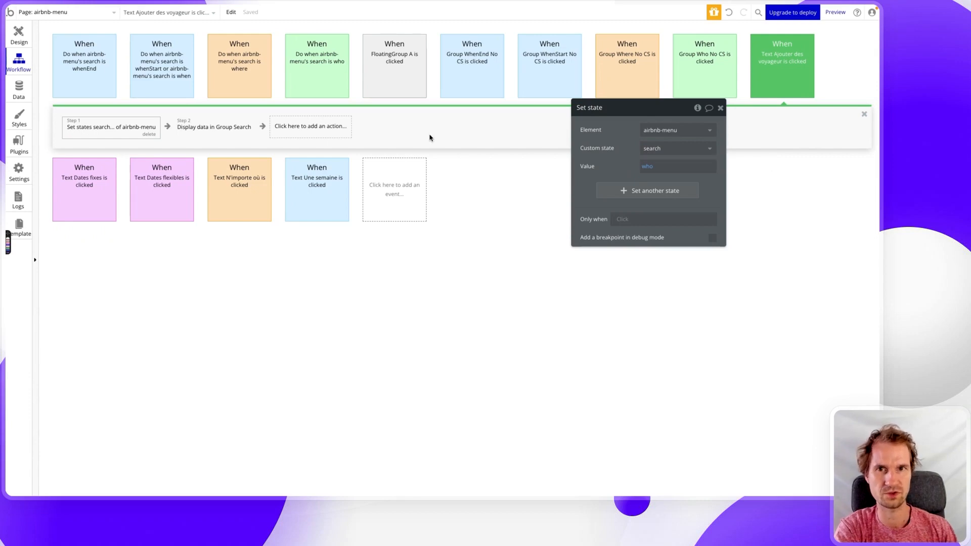
{"action": "left_click", "coordinate": [211, 125]}
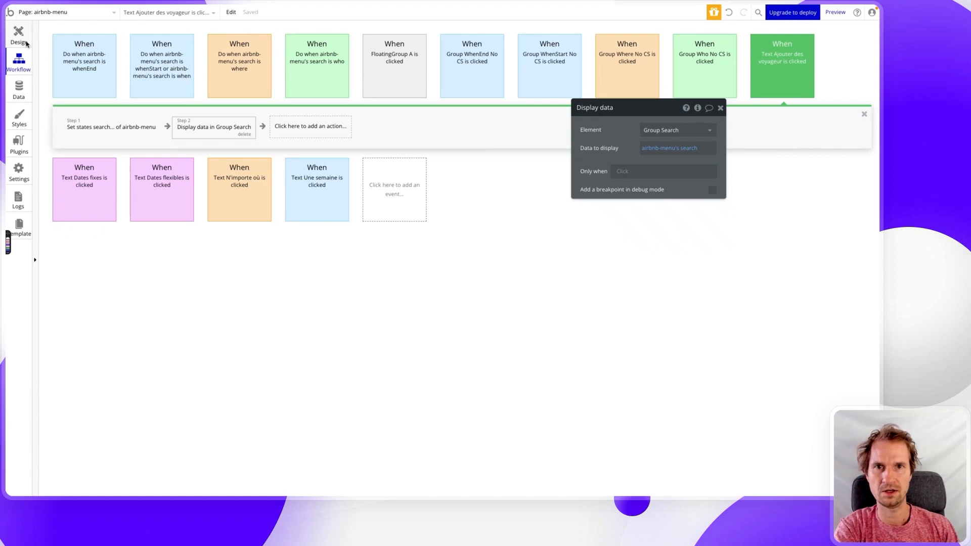
Return to the page design, collapse Group Top in the elements tree and hide it in the editor.
{"action": "left_click", "coordinate": [19, 35]}
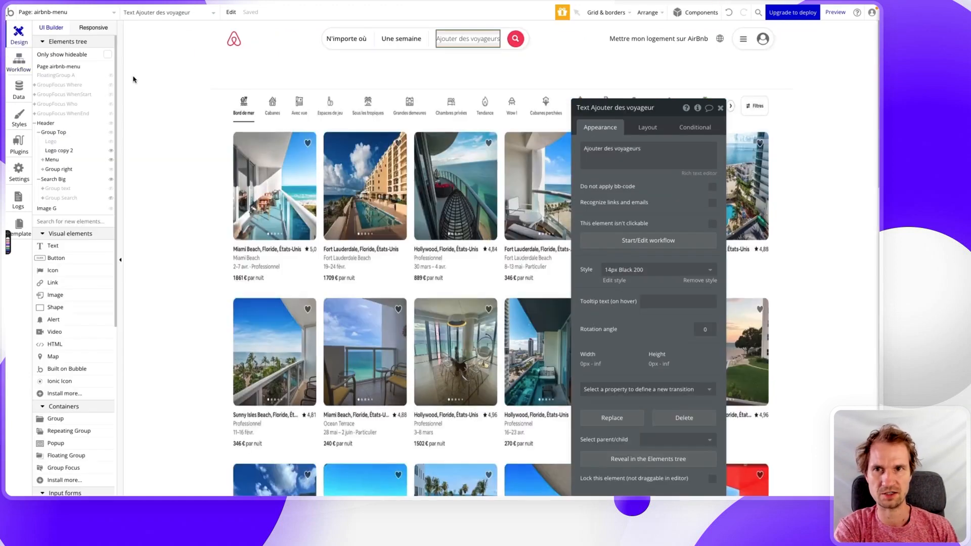
{"action": "left_click", "coordinate": [39, 134]}
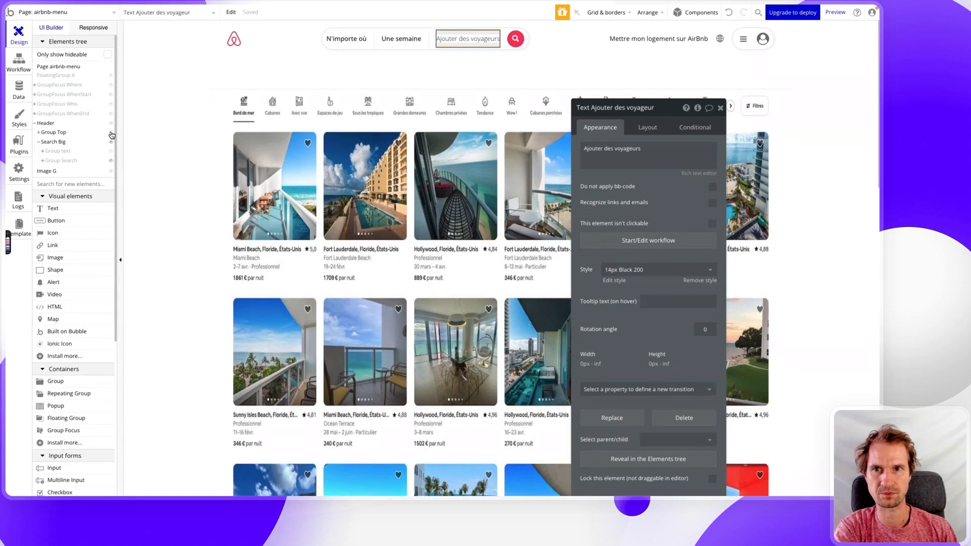
{"action": "left_click", "coordinate": [112, 134]}
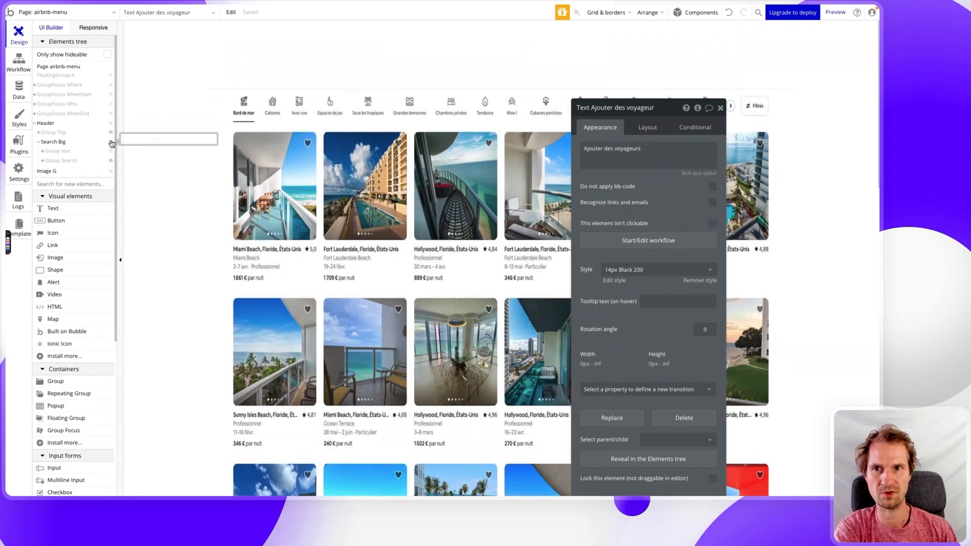
{"action": "left_click", "coordinate": [111, 142]}
{"action": "left_click", "coordinate": [112, 143]}
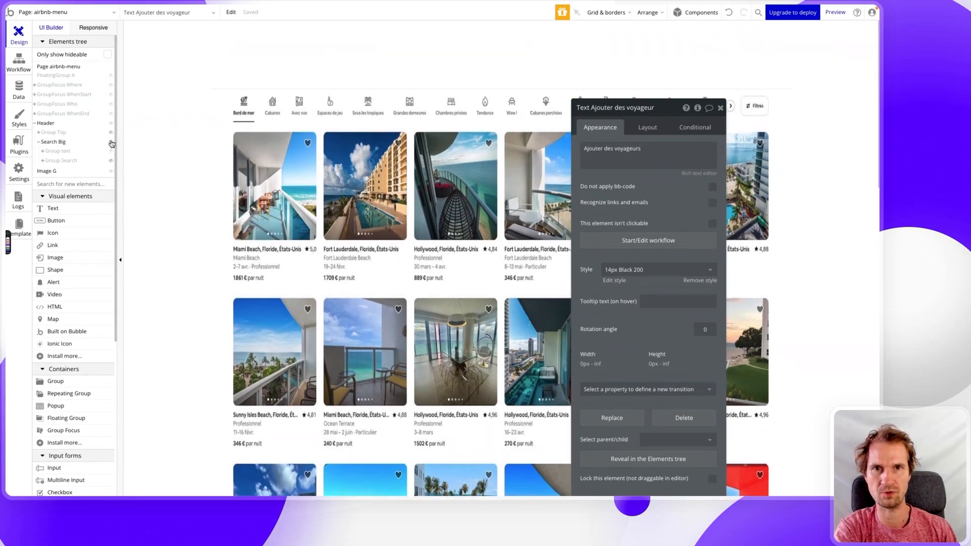
Reveal Group text under Search Big and examine the border settings of its Logements text.
{"action": "left_click", "coordinate": [64, 152]}
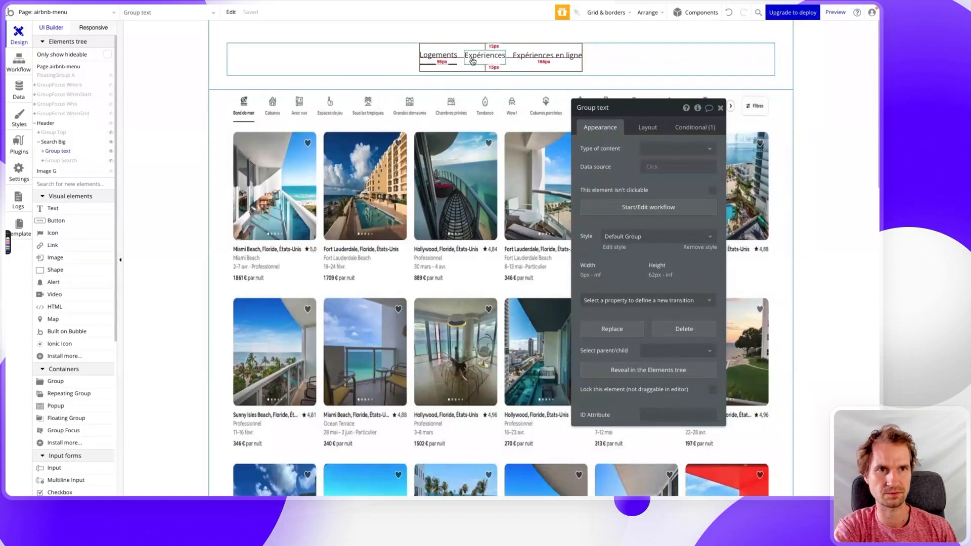
{"action": "left_click", "coordinate": [435, 56]}
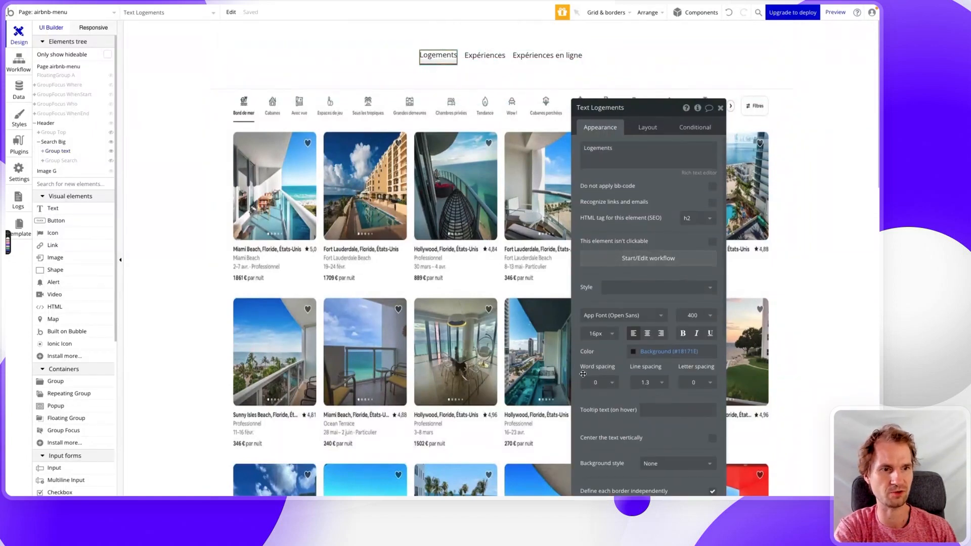
{"action": "scroll", "coordinate": [583, 373], "scroll_direction": "down", "scroll_amount": 1}
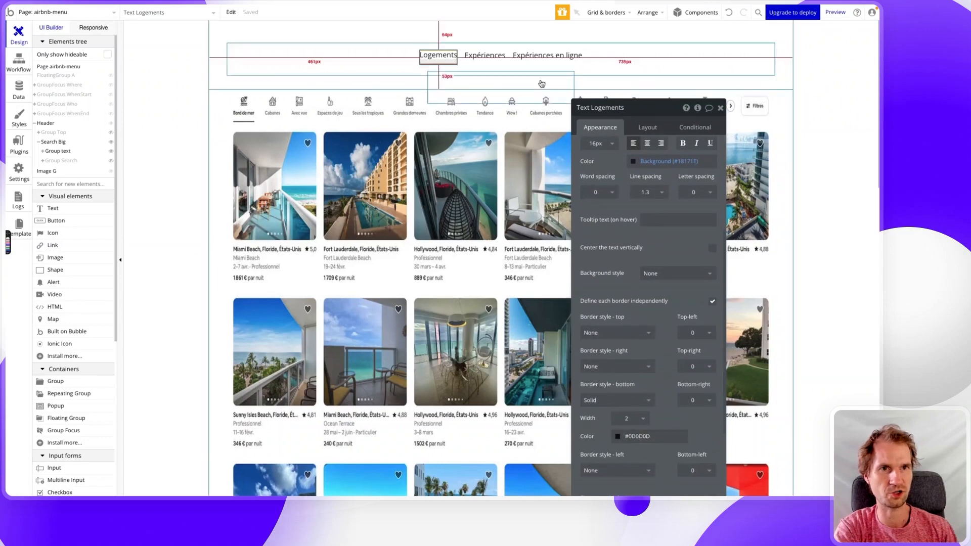
{"action": "left_click", "coordinate": [375, 55]}
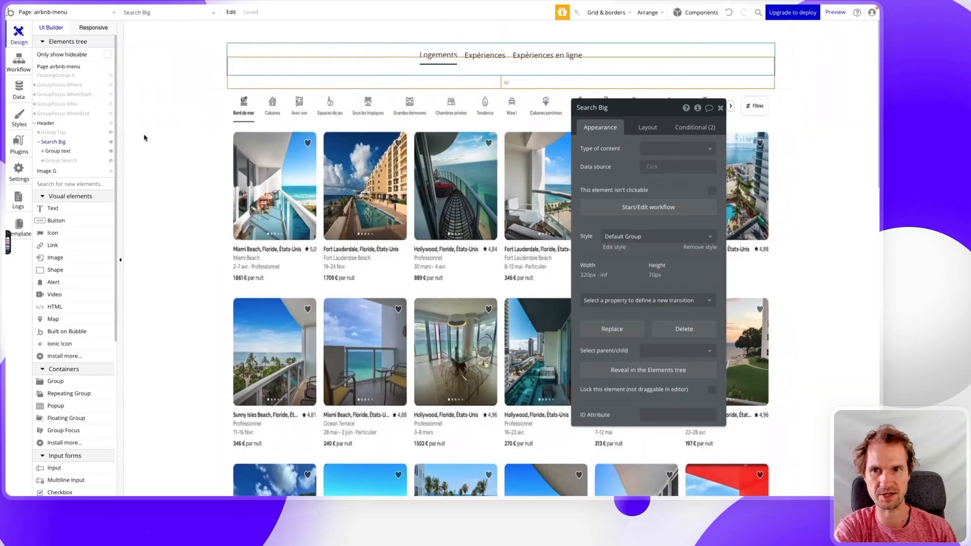
Reveal Group Search in the editor with its Where, WhenStart, WhenEnd and Who No CS groups, moving the property editor clear of the search bar.
{"action": "left_click", "coordinate": [59, 160]}
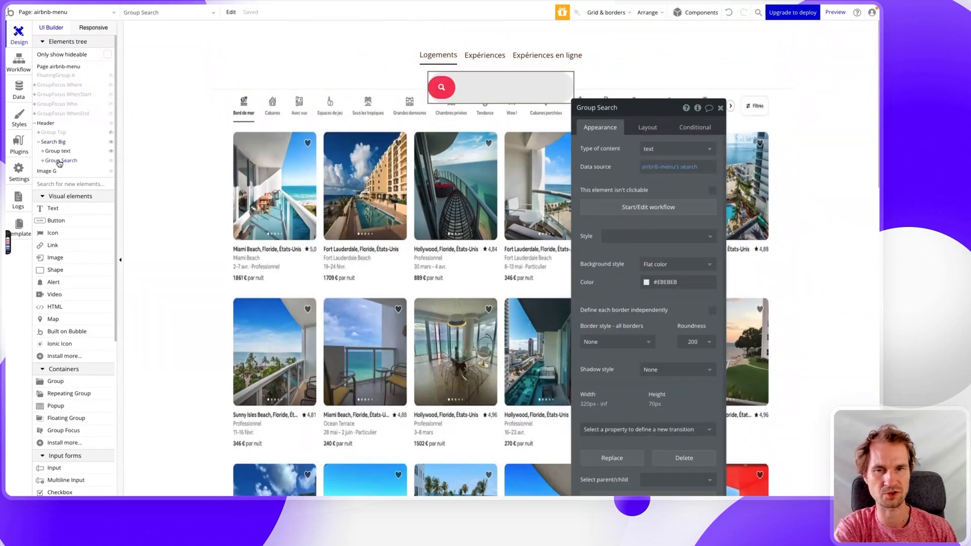
{"action": "left_click", "coordinate": [43, 161]}
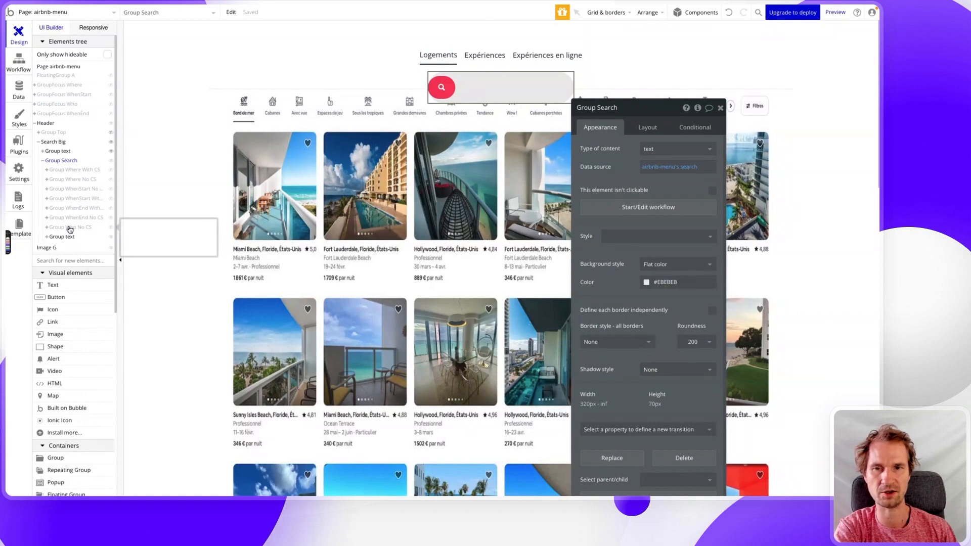
{"action": "left_click", "coordinate": [75, 180]}
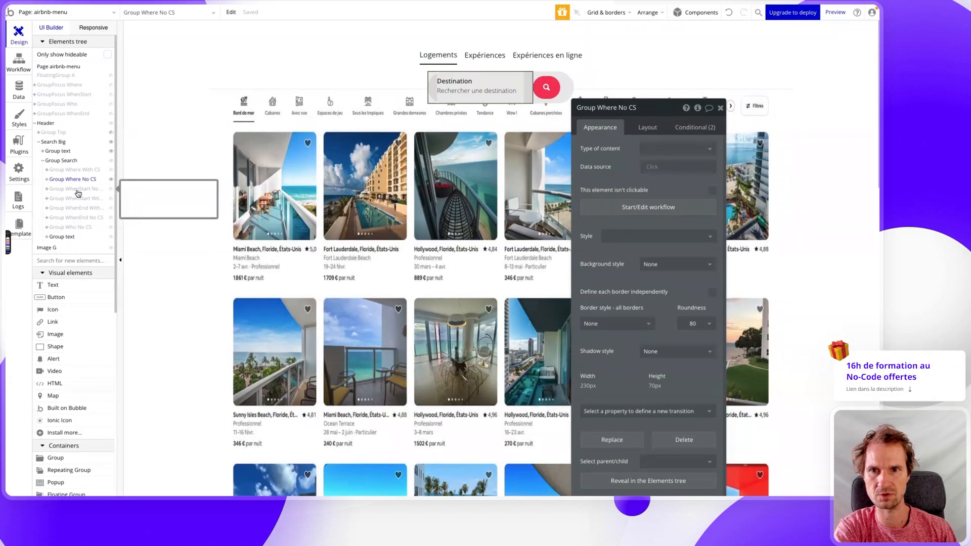
{"action": "left_click", "coordinate": [78, 192]}
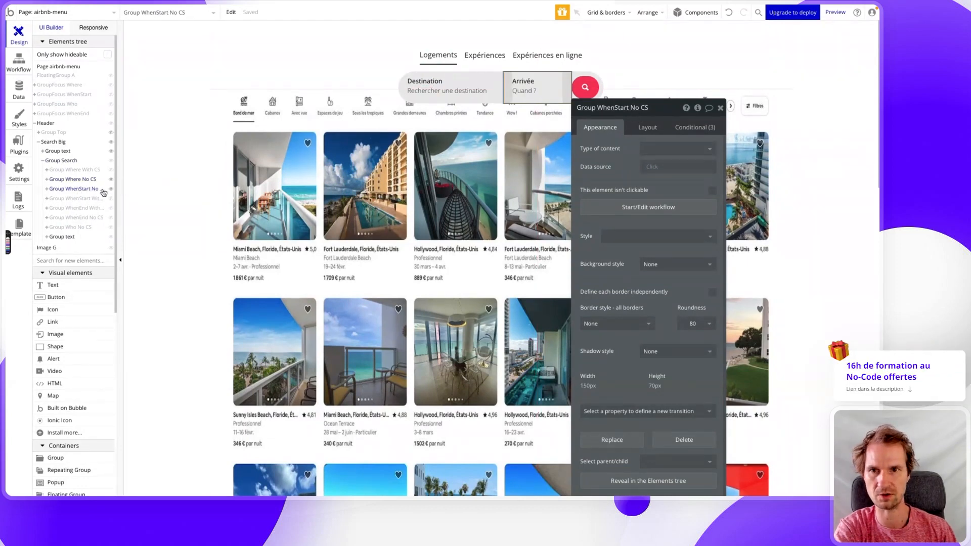
{"action": "left_click", "coordinate": [76, 218]}
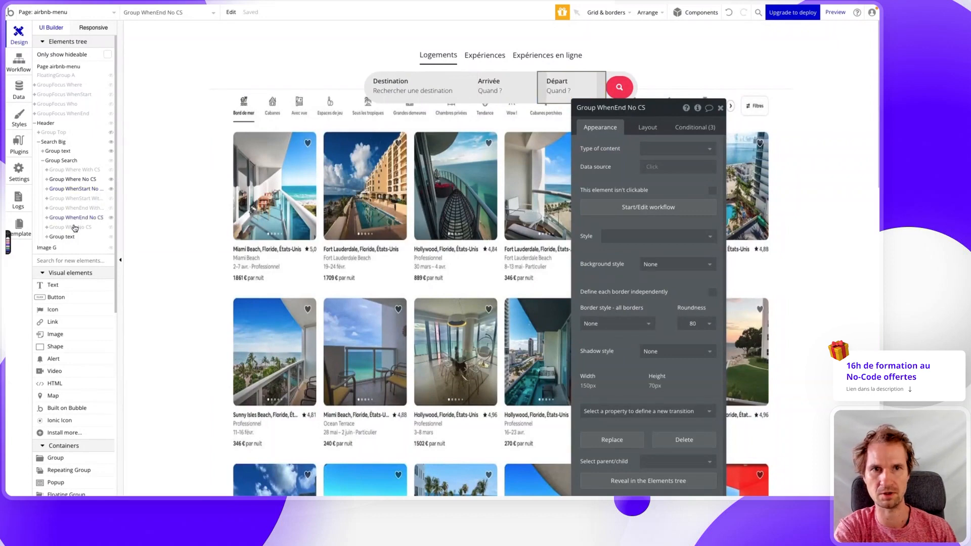
{"action": "left_click", "coordinate": [75, 228]}
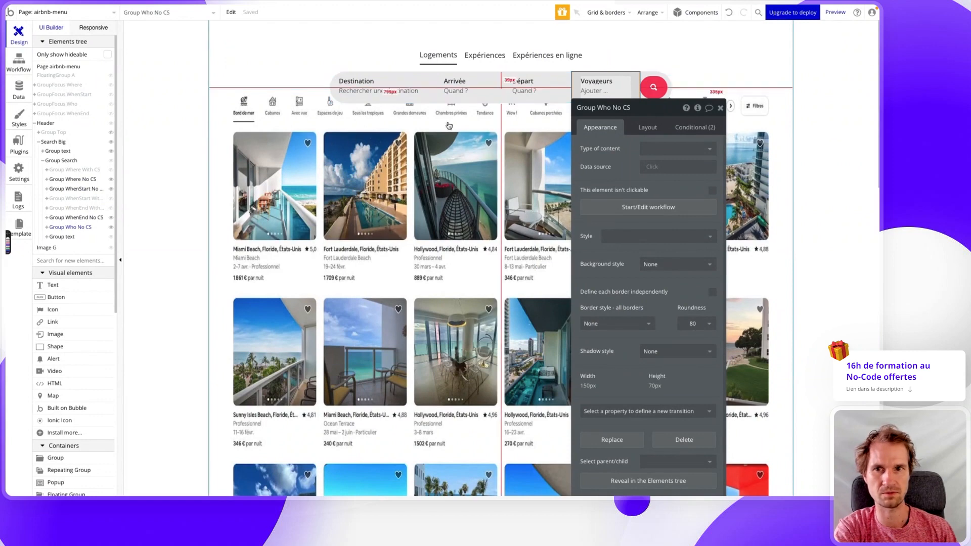
{"action": "left_click_drag", "start_coordinate": [651, 112], "coordinate": [667, 153]}
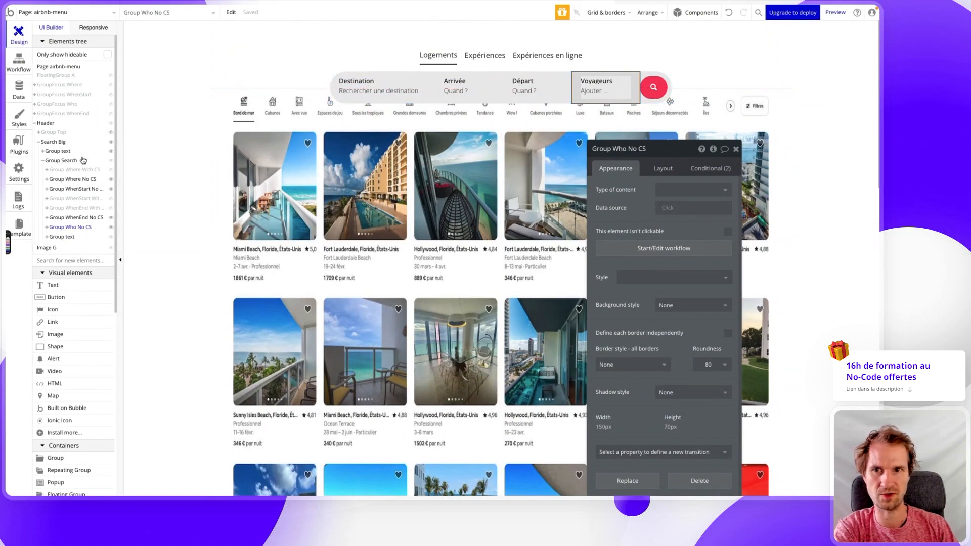
Examine the layout of Group Search and the layout and visibility conditions of Group Where No CS and Group Where With CS.
{"action": "left_click", "coordinate": [67, 160]}
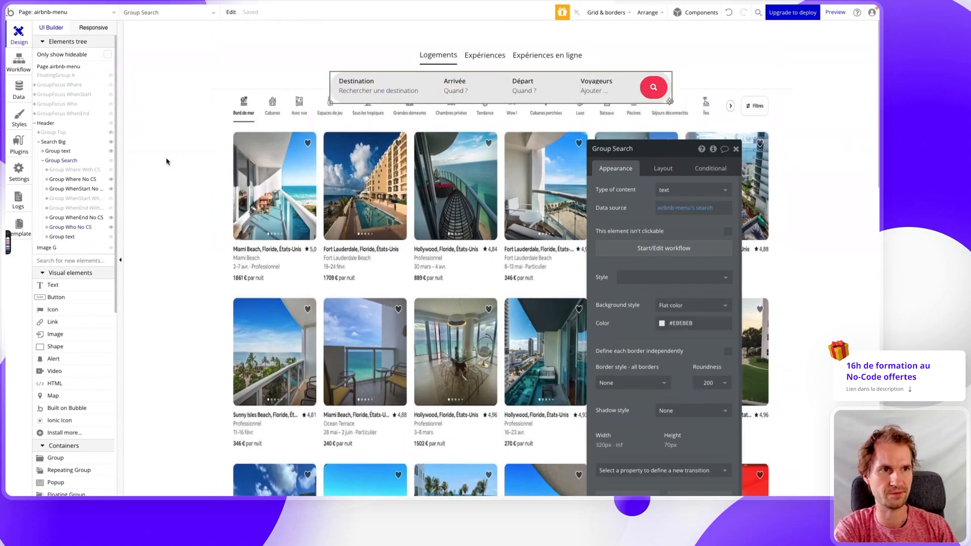
{"action": "left_click", "coordinate": [662, 169]}
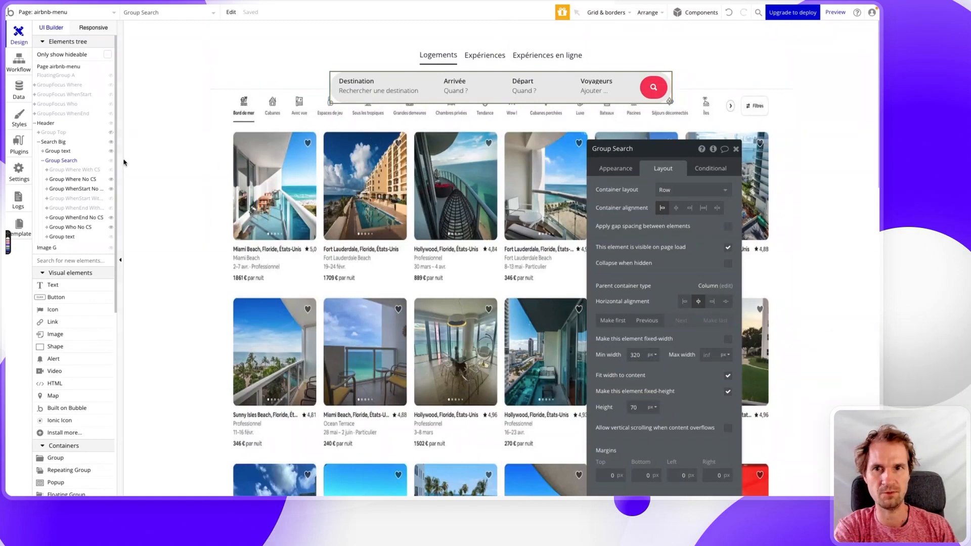
{"action": "left_click", "coordinate": [70, 180]}
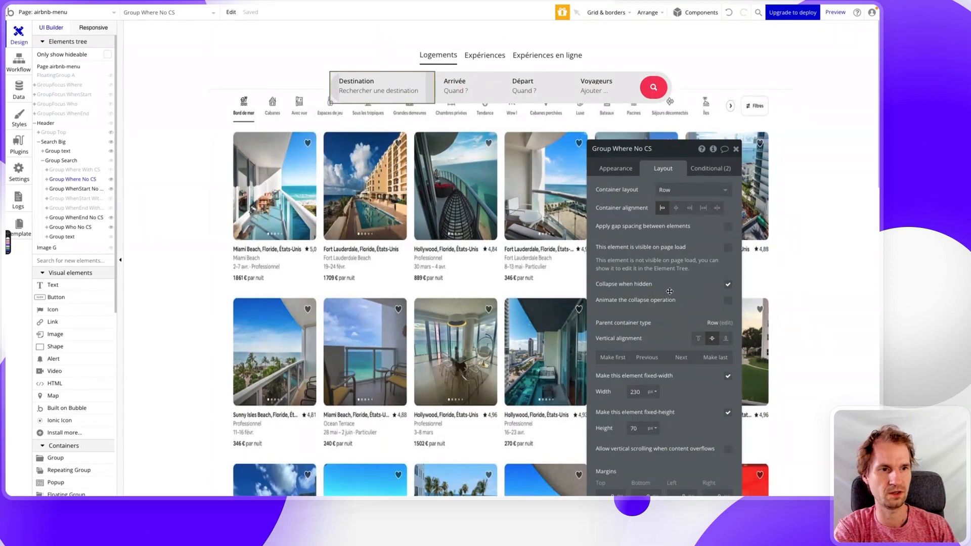
{"action": "left_click", "coordinate": [715, 169]}
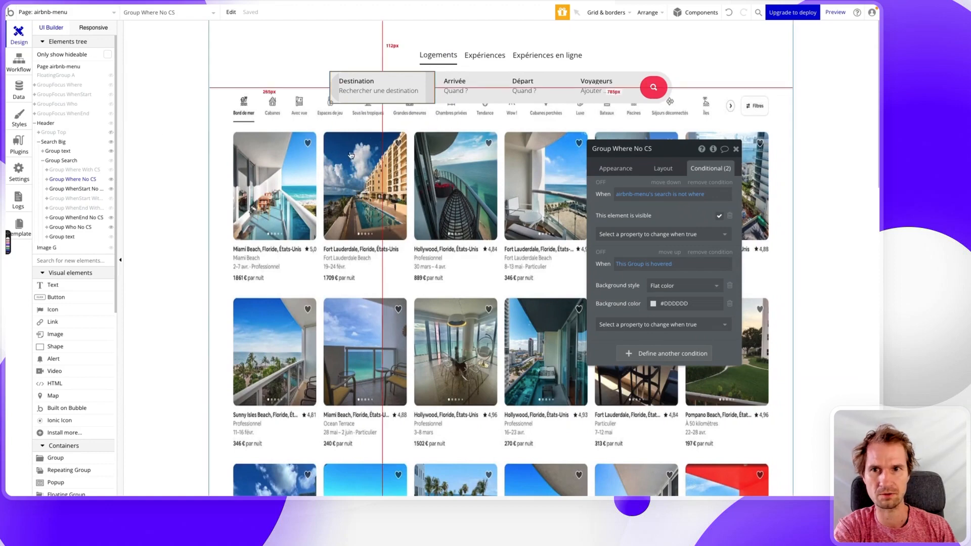
{"action": "left_click", "coordinate": [84, 171]}
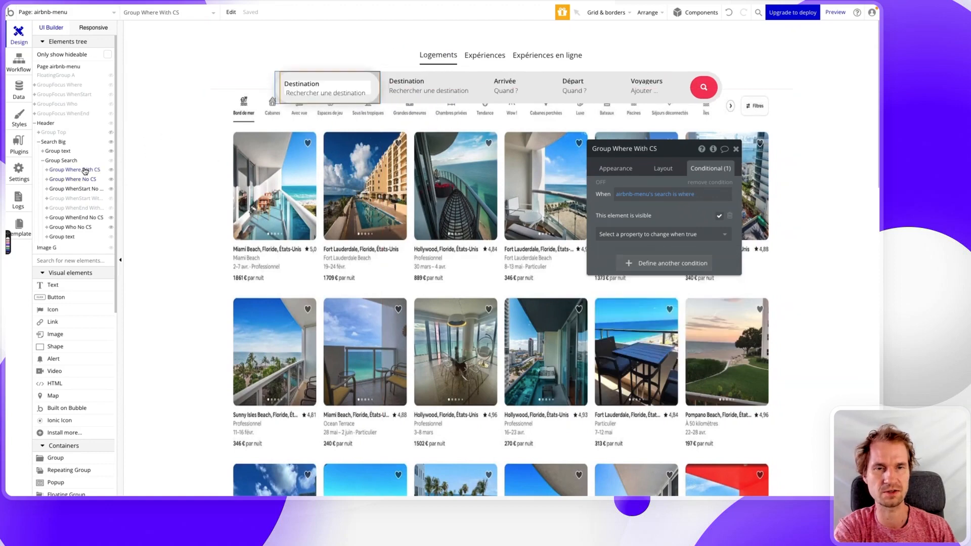
{"action": "left_click", "coordinate": [110, 171]}
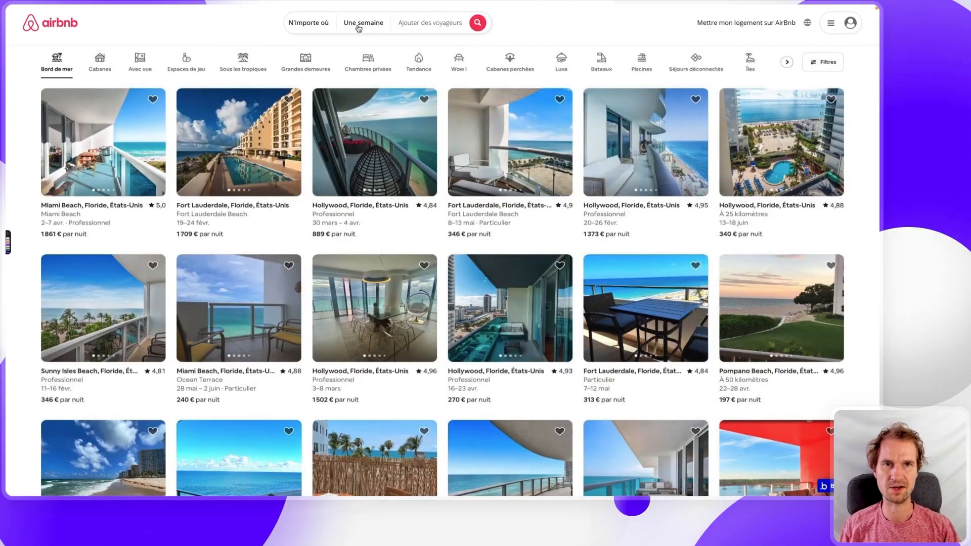
Expand the preview's search bar from Une semaine and compare the Destination field's hover effect with Group Where No CS's conditions.
{"action": "left_click", "coordinate": [358, 23]}
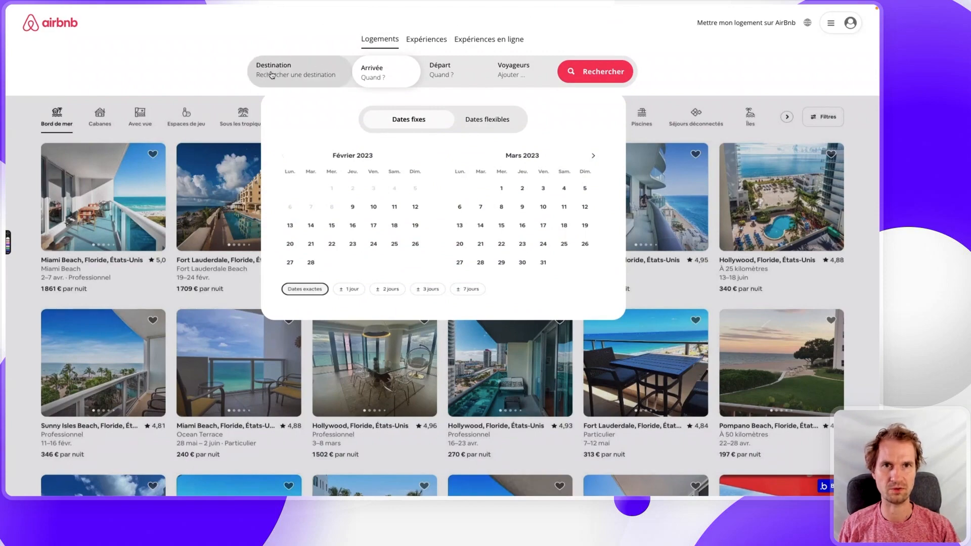
{"action": "key", "text": "alt+Tab"}
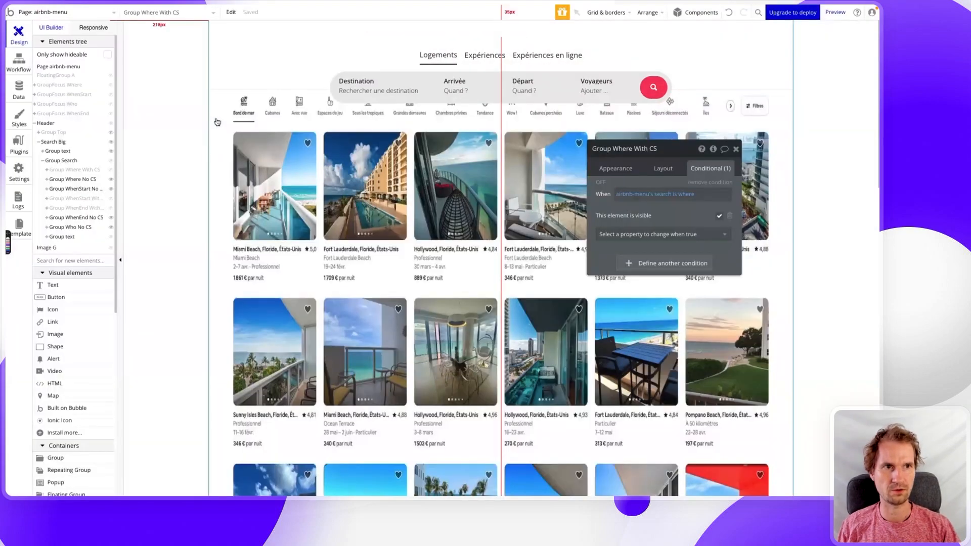
{"action": "left_click", "coordinate": [402, 90]}
{"action": "left_click", "coordinate": [423, 82]}
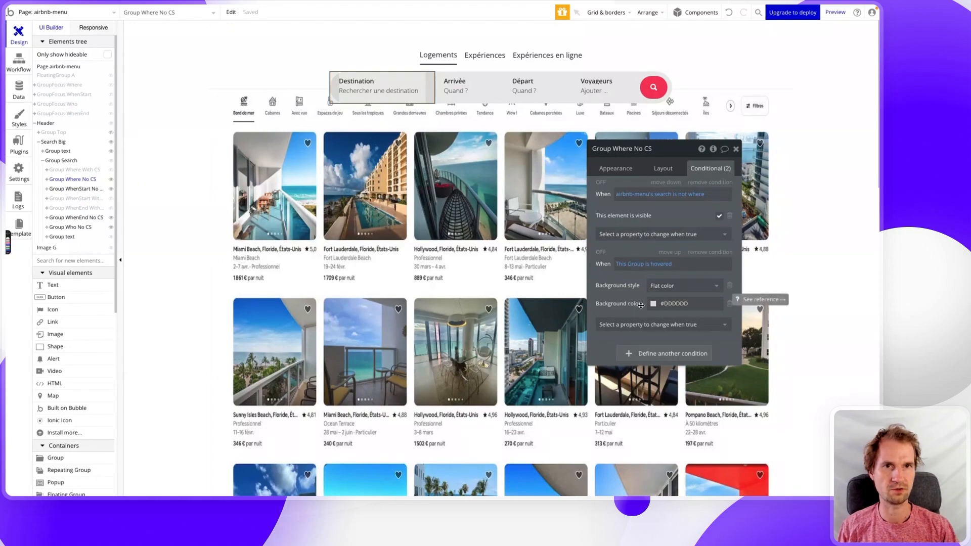
{"action": "key", "text": "alt+Tab"}
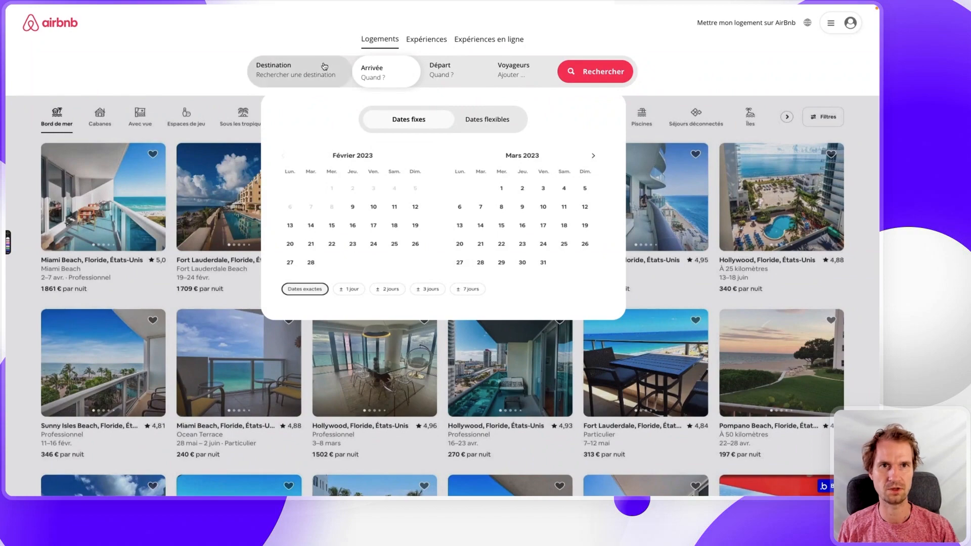
{"action": "key", "text": "alt+Tab"}
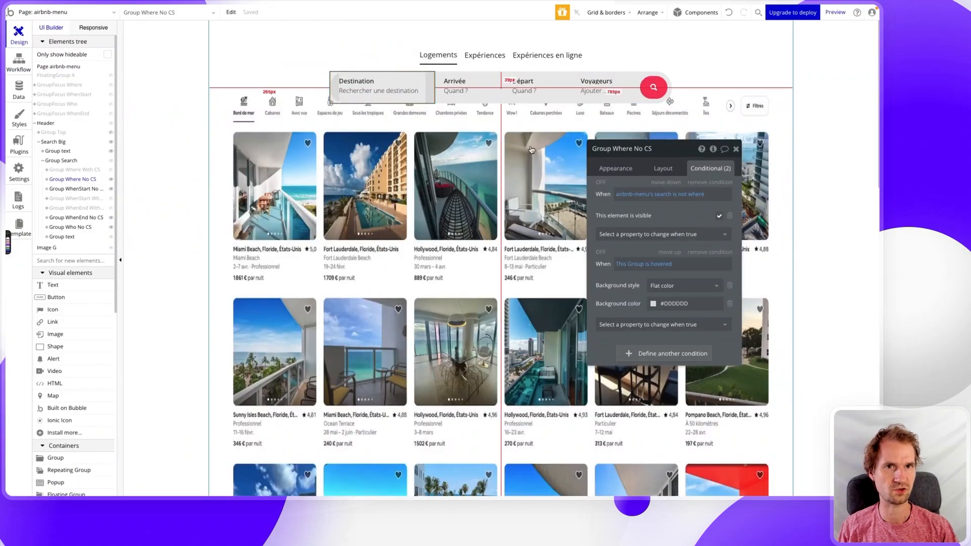
Reveal Group Where With CS and compare its visibility condition with that of Group Where No CS.
{"action": "left_click", "coordinate": [73, 171]}
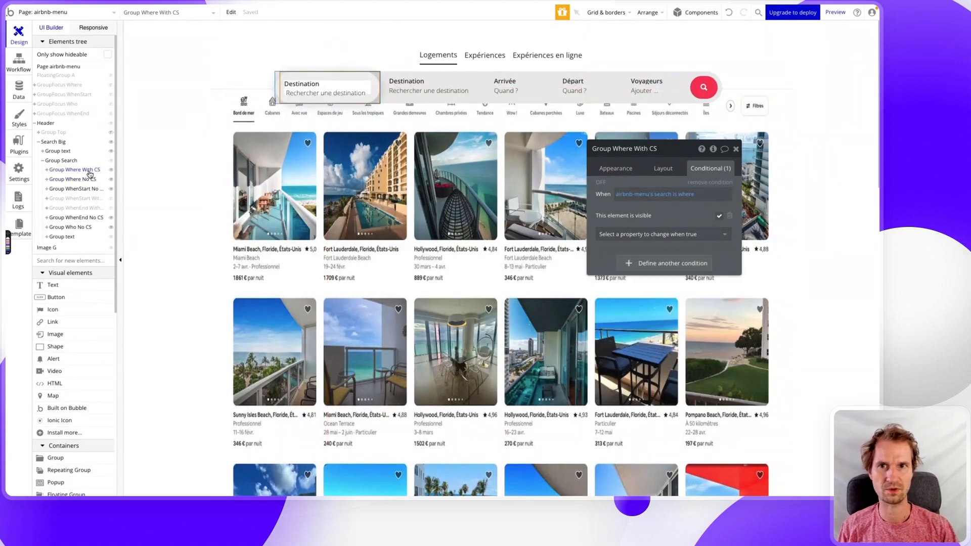
{"action": "left_click", "coordinate": [195, 98]}
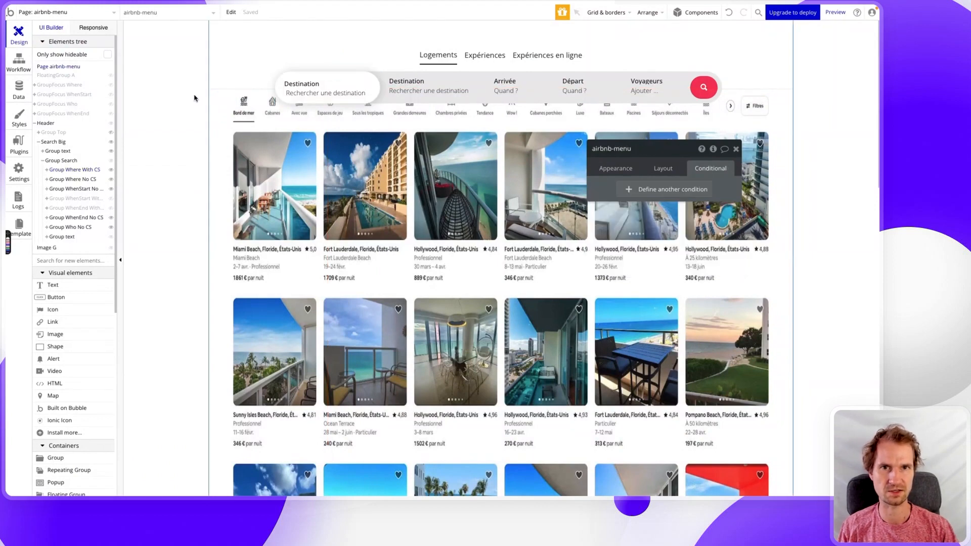
{"action": "left_click", "coordinate": [281, 89]}
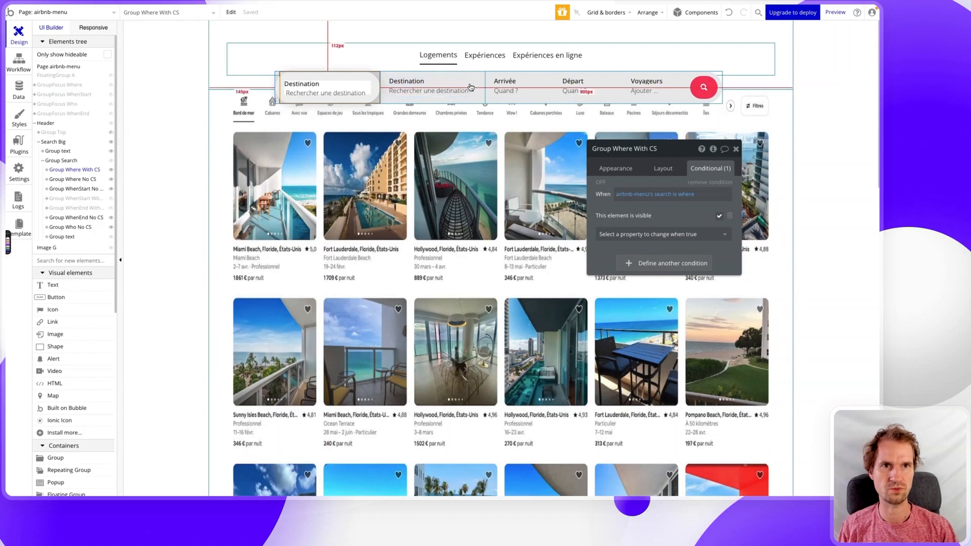
{"action": "left_click", "coordinate": [448, 88]}
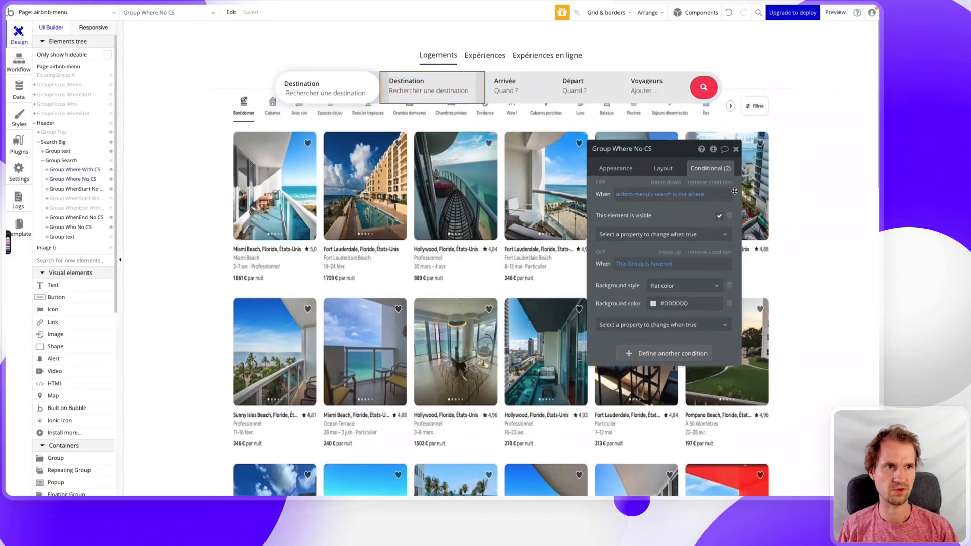
Hide Group Where With CS and the Where, WhenStart, WhenEnd and Who No CS groups in the editor.
{"action": "left_click", "coordinate": [111, 179]}
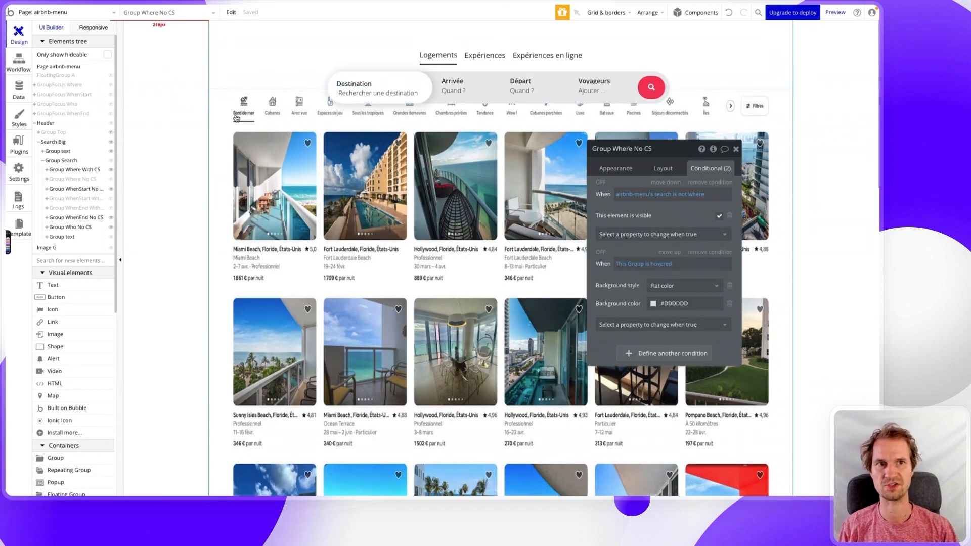
{"action": "left_click", "coordinate": [111, 170]}
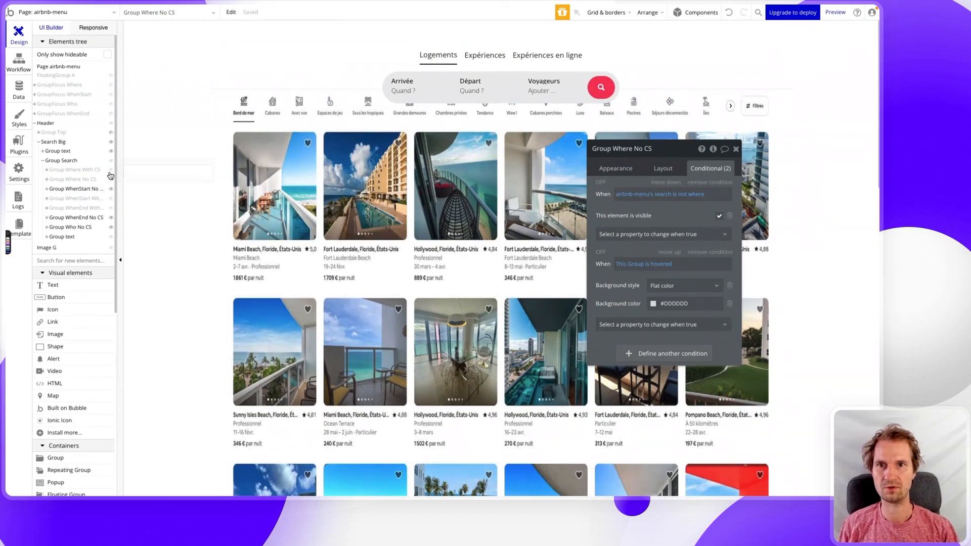
{"action": "left_click", "coordinate": [111, 189]}
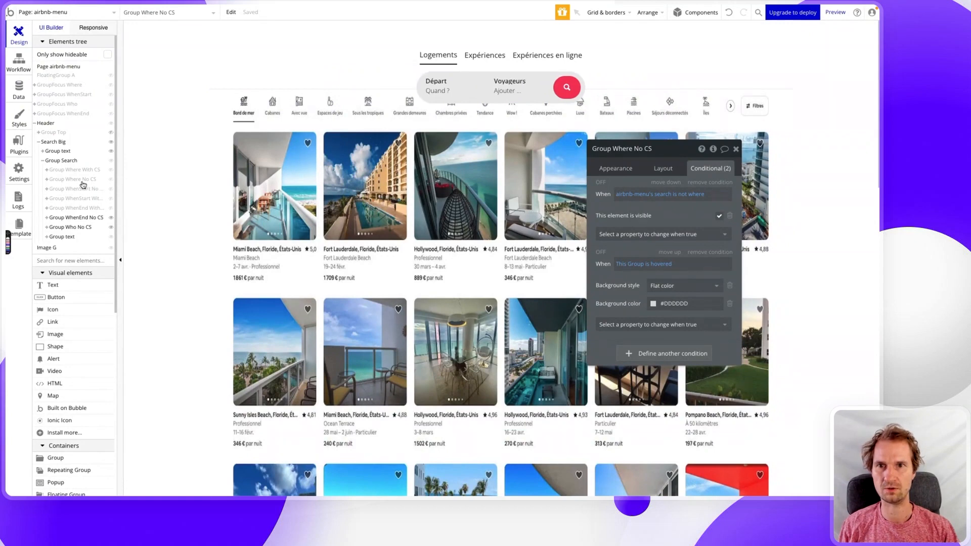
{"action": "left_click", "coordinate": [111, 218]}
{"action": "left_click", "coordinate": [110, 227]}
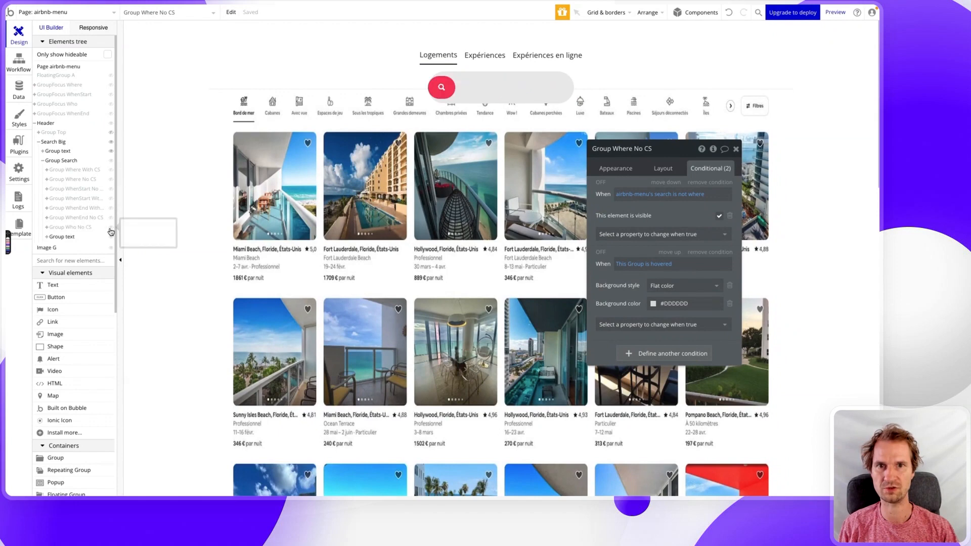
{"action": "left_click", "coordinate": [79, 190]}
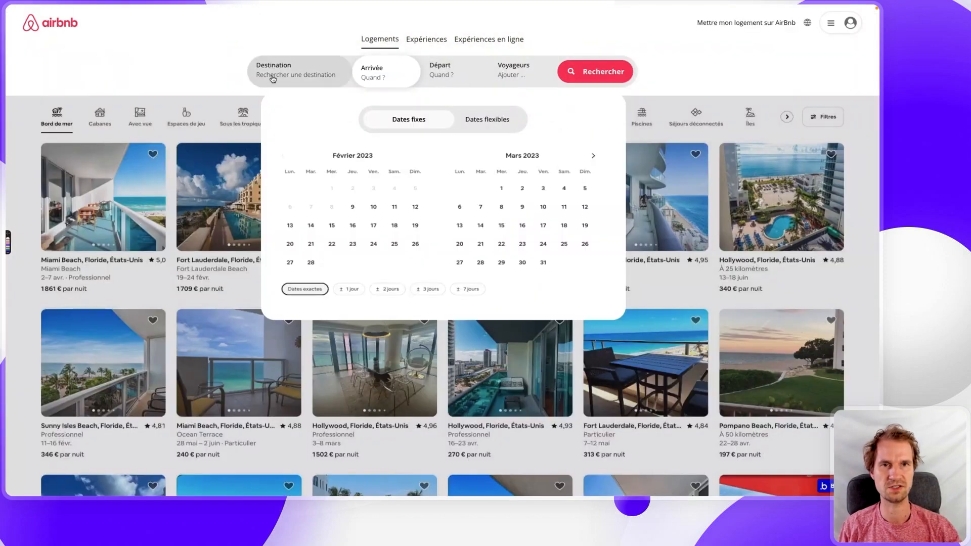
Activate Destination, Arrivée and Départ in the preview and compare their behaviour with Group WhenStart No CS's visibility conditions.
{"action": "left_click", "coordinate": [273, 76]}
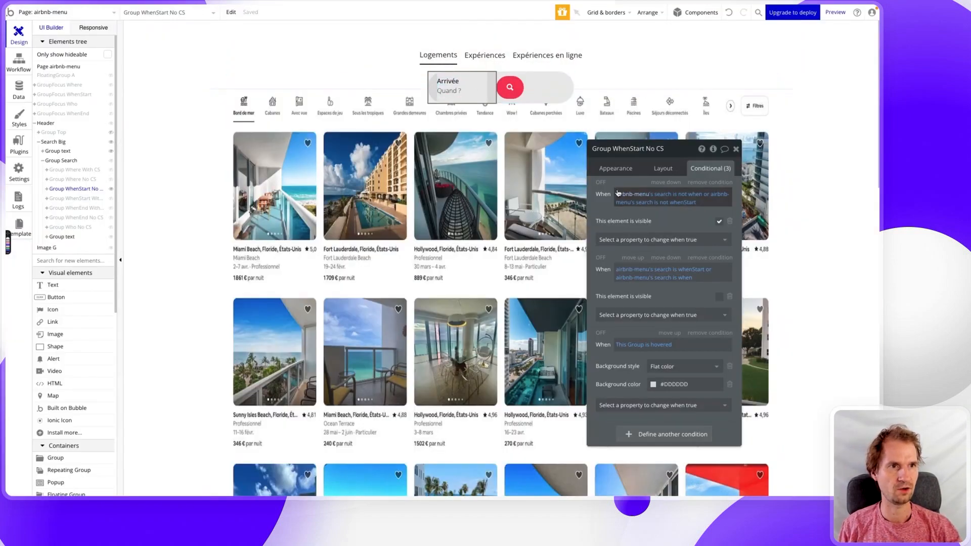
{"action": "left_click", "coordinate": [651, 197]}
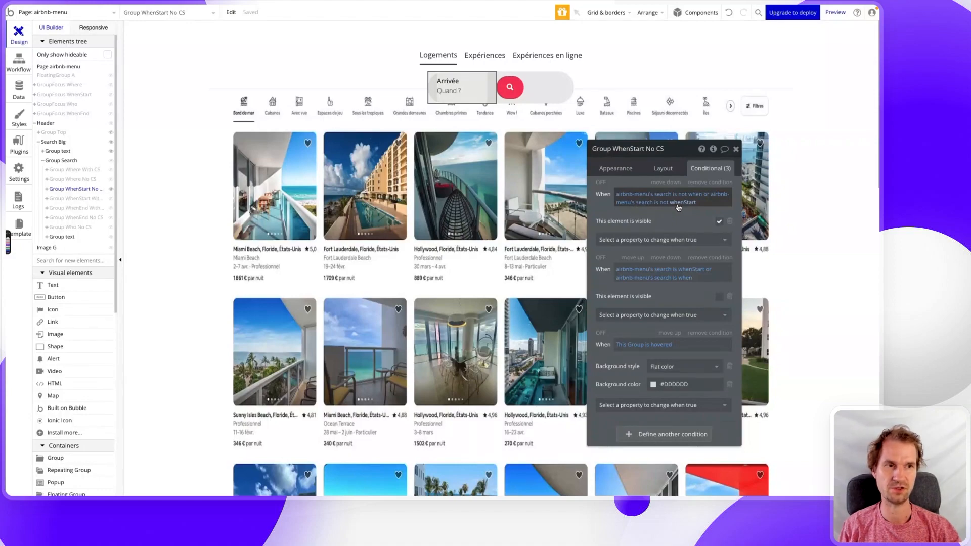
{"action": "key", "text": "alt+Tab"}
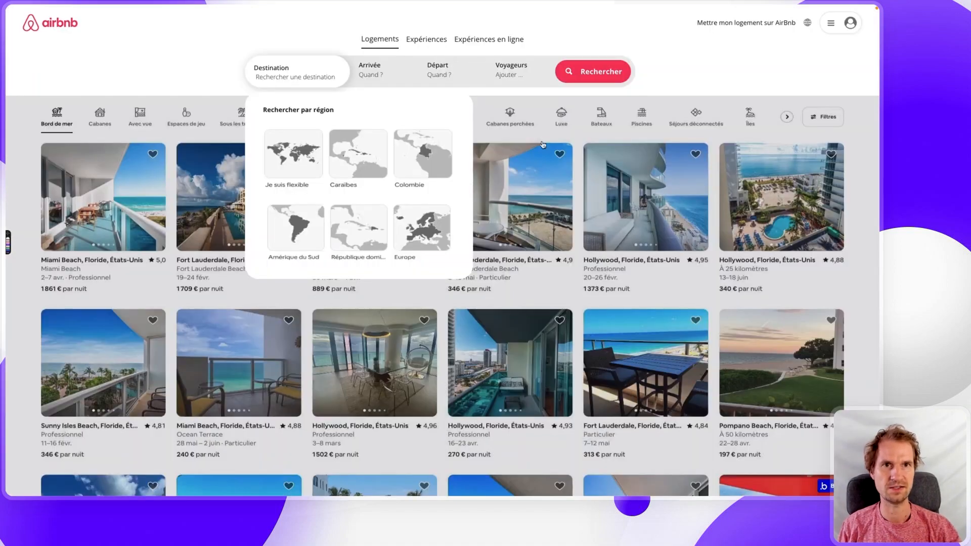
{"action": "left_click", "coordinate": [374, 72]}
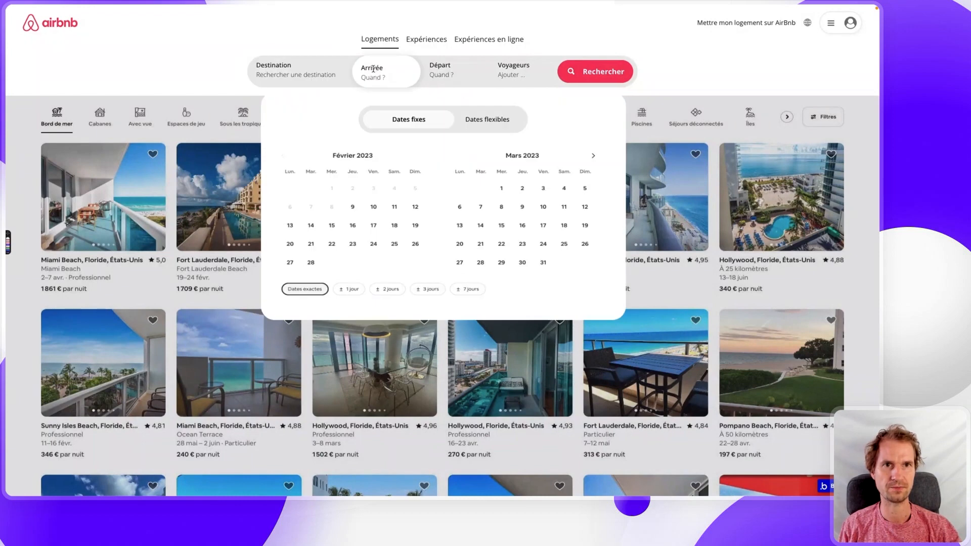
{"action": "left_click", "coordinate": [437, 68]}
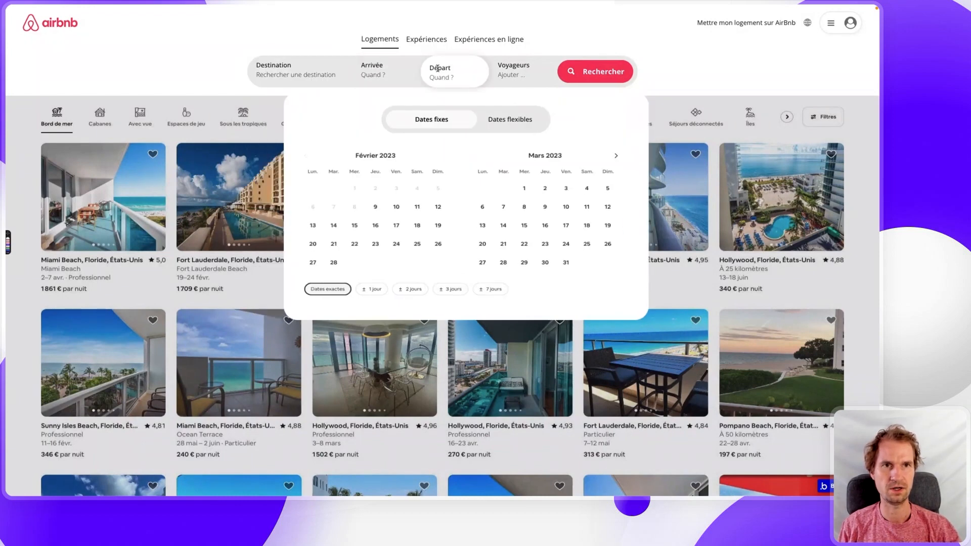
{"action": "left_click", "coordinate": [372, 70]}
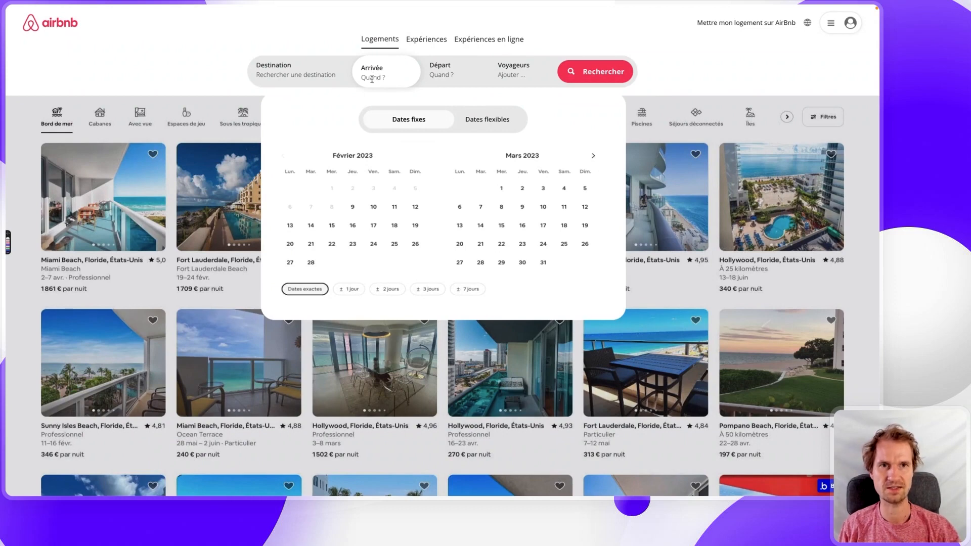
{"action": "left_click", "coordinate": [440, 75]}
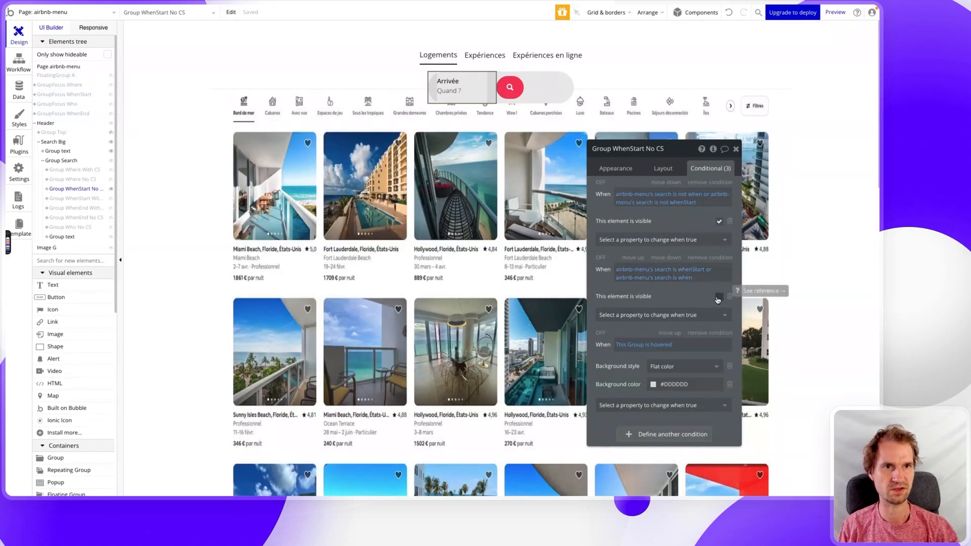
Reveal Group WhenStart With CS to examine its visibility condition, hide it again and return to Group WhenStart No CS.
{"action": "left_click", "coordinate": [92, 202]}
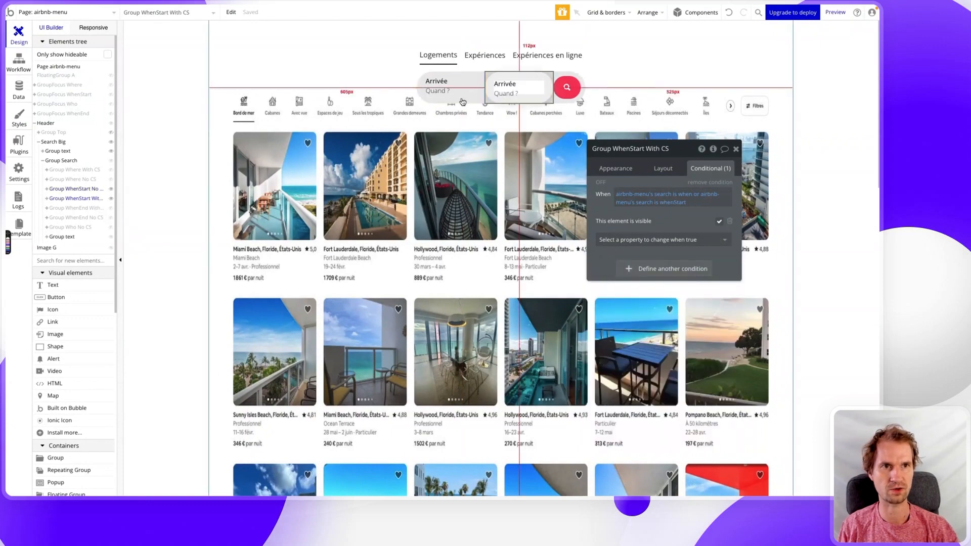
{"action": "left_click", "coordinate": [111, 198]}
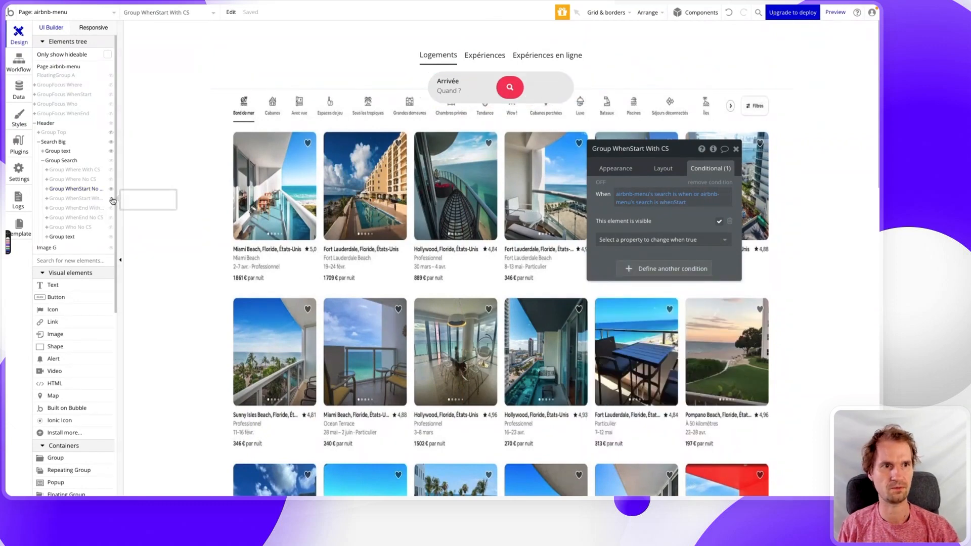
{"action": "left_click", "coordinate": [445, 95]}
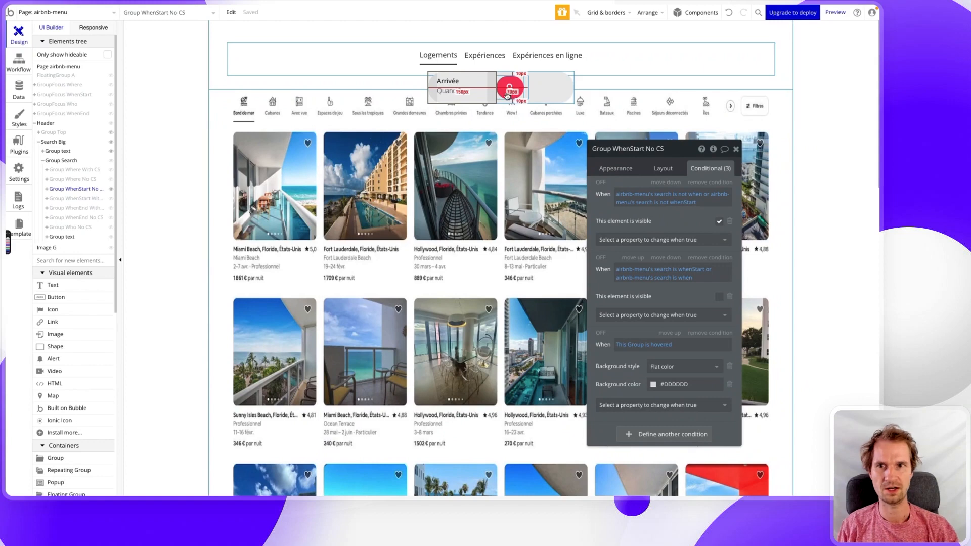
Expand the Group text that holds the search button inside Group Search and rename it Group recherche.
{"action": "left_click", "coordinate": [54, 237]}
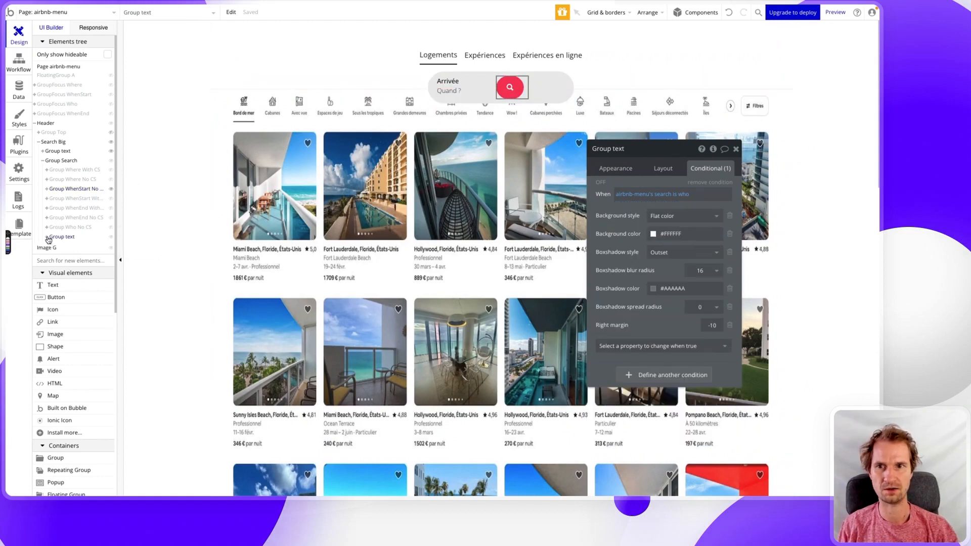
{"action": "left_click", "coordinate": [47, 237]}
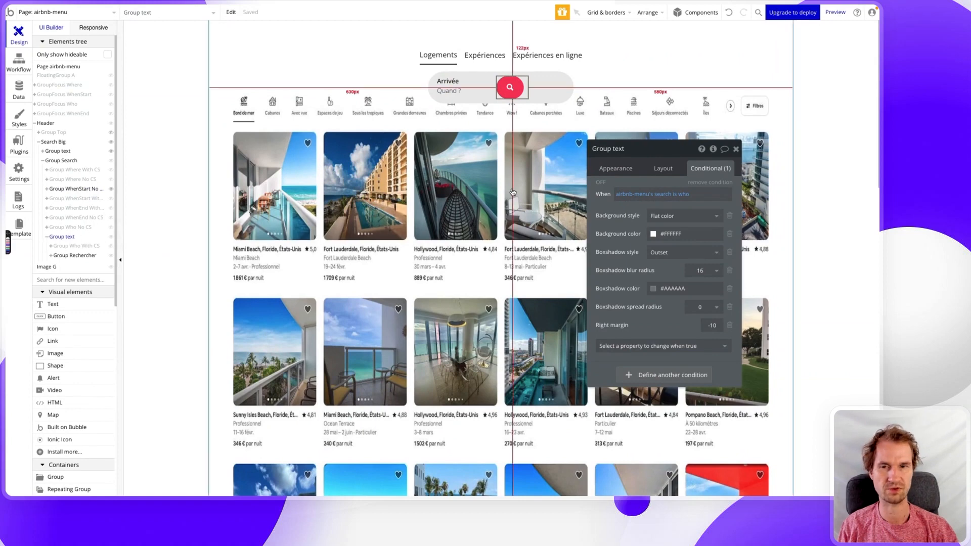
{"action": "double_click", "coordinate": [614, 150]}
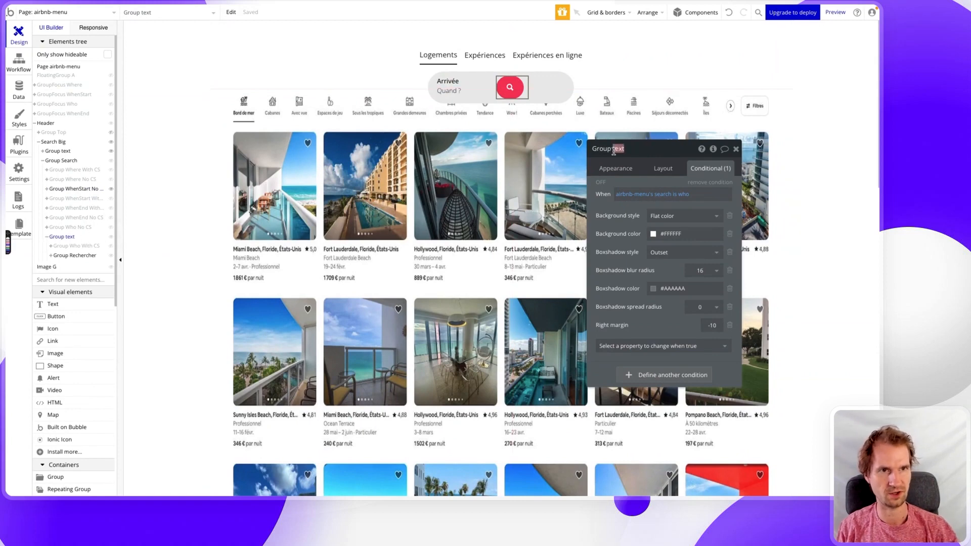
{"action": "type", "text": "recherche"}
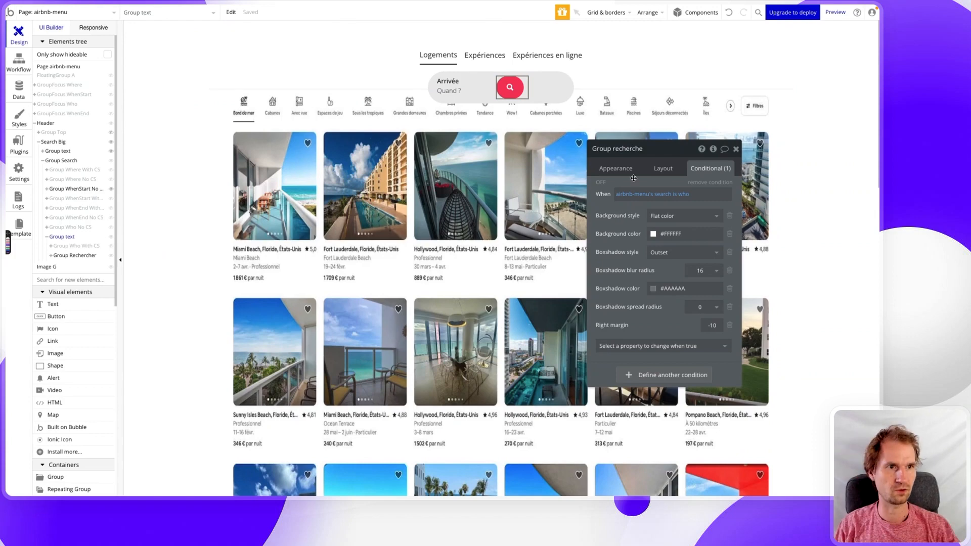
{"action": "key", "text": "Return"}
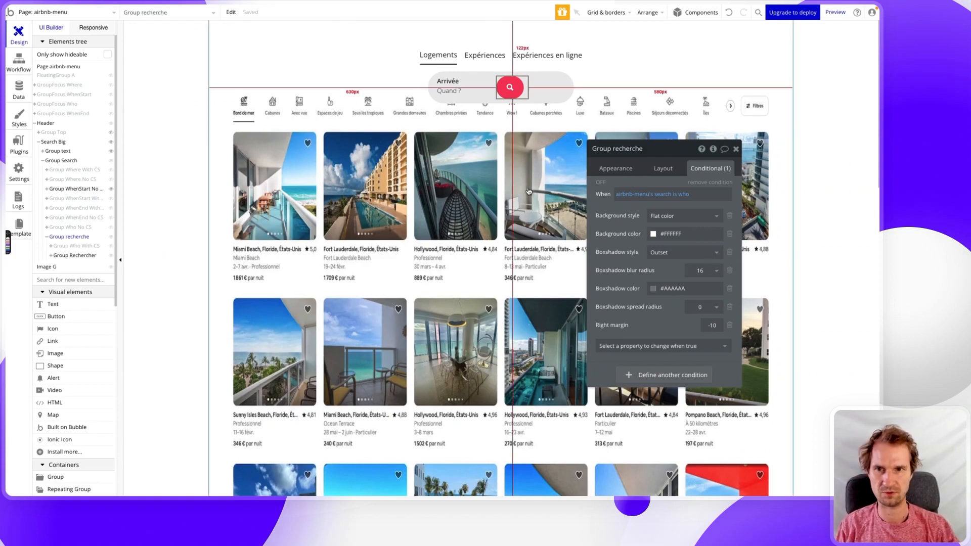
Reveal Group Who With CS and Group Who No CS and compare their visibility conditions.
{"action": "left_click", "coordinate": [88, 247]}
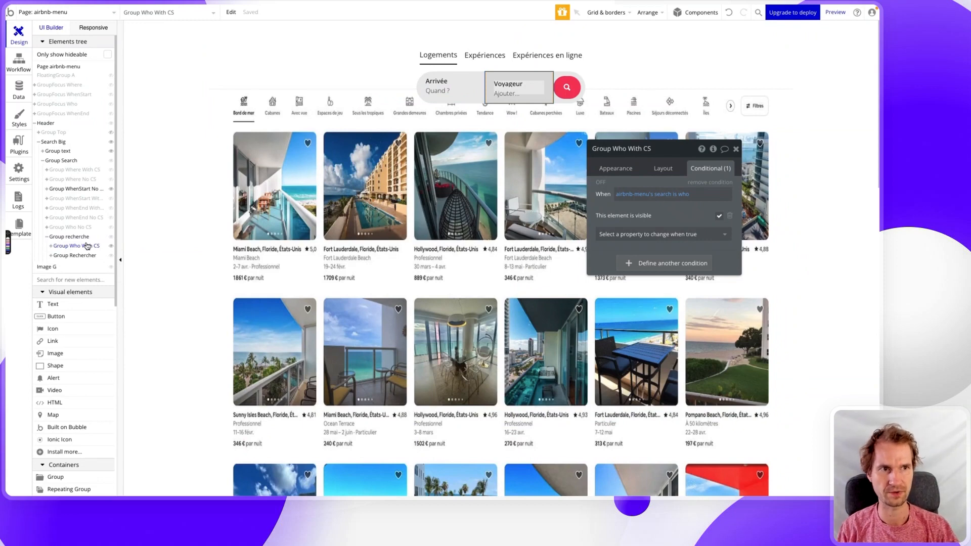
{"action": "mouse_move", "coordinate": [645, 200]}
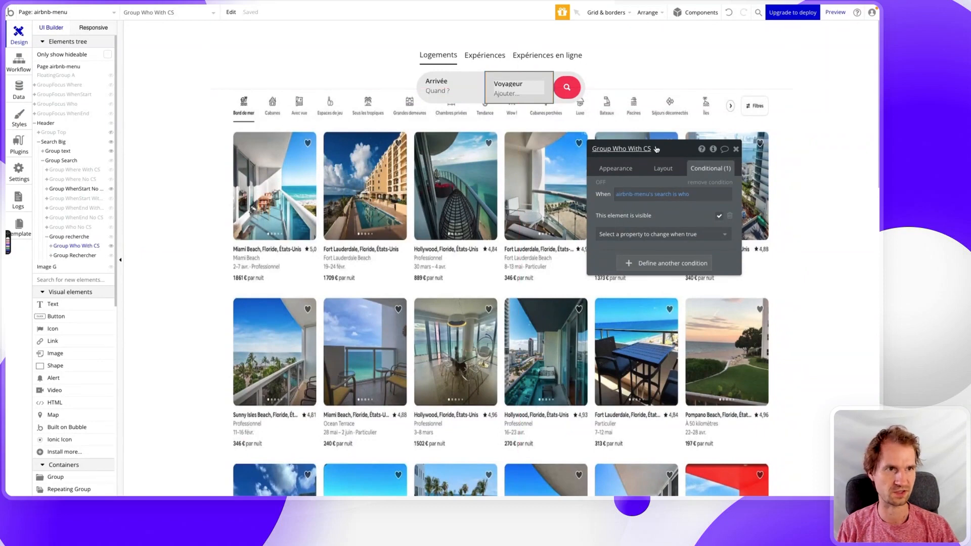
{"action": "left_click", "coordinate": [71, 229]}
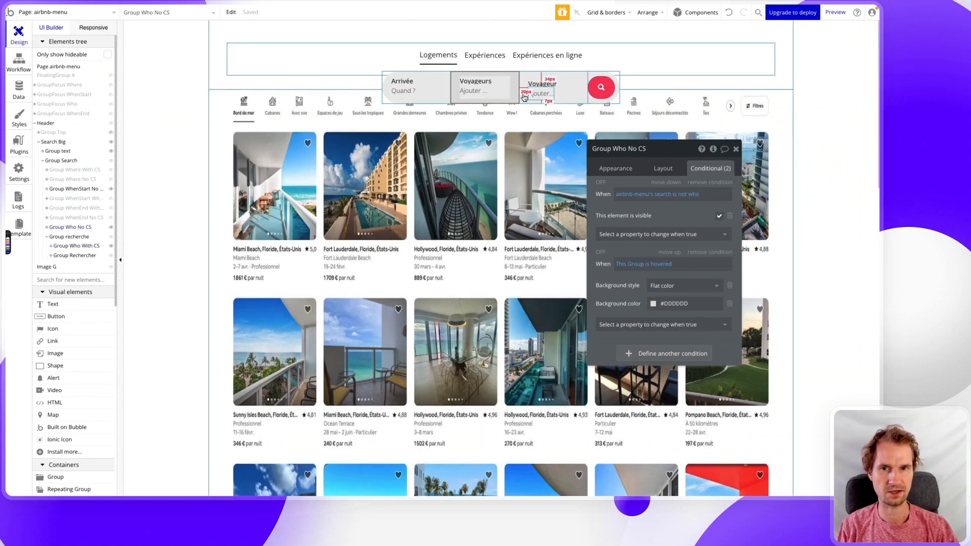
Simulate Group recherche's "search is who" condition in the editor and compare it with the Voyageurs field activated in the preview.
{"action": "left_click", "coordinate": [71, 238]}
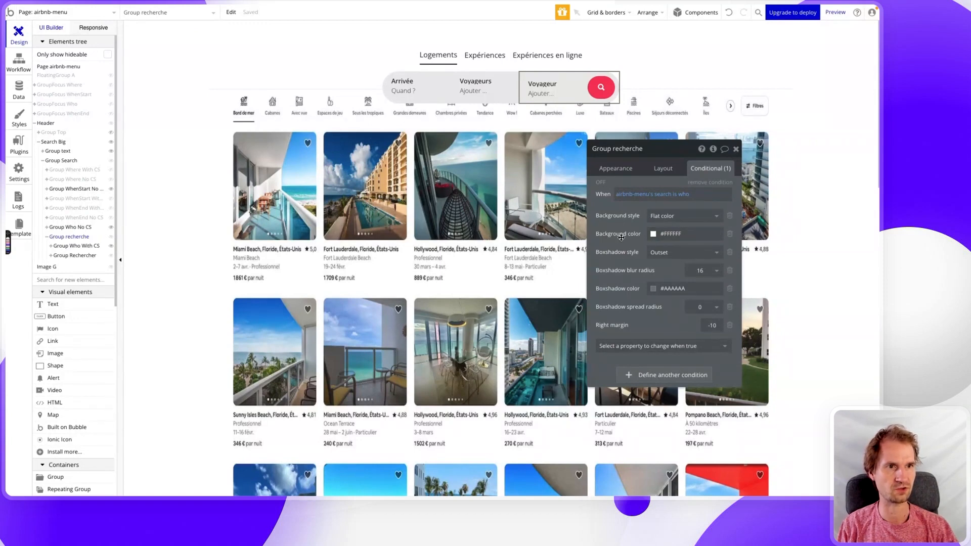
{"action": "left_click", "coordinate": [601, 183]}
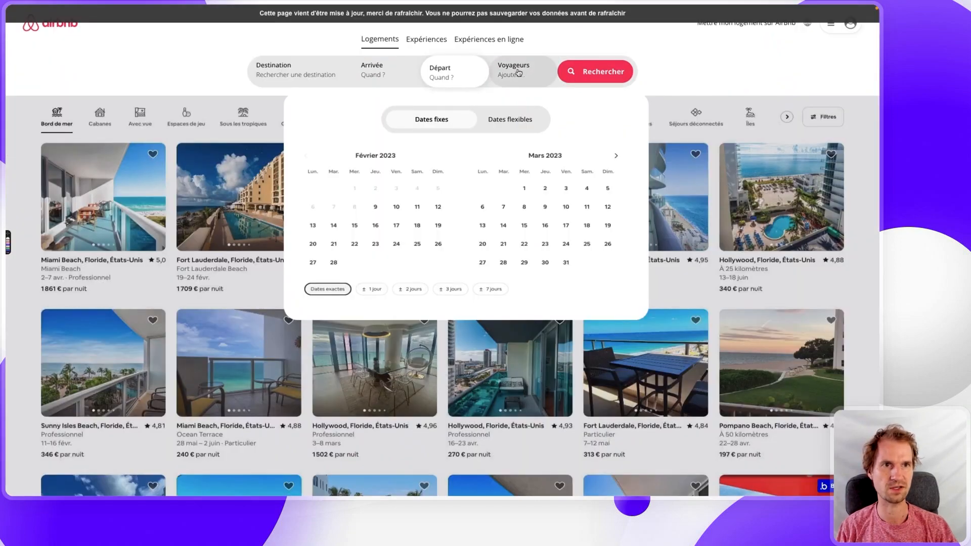
{"action": "left_click", "coordinate": [518, 71]}
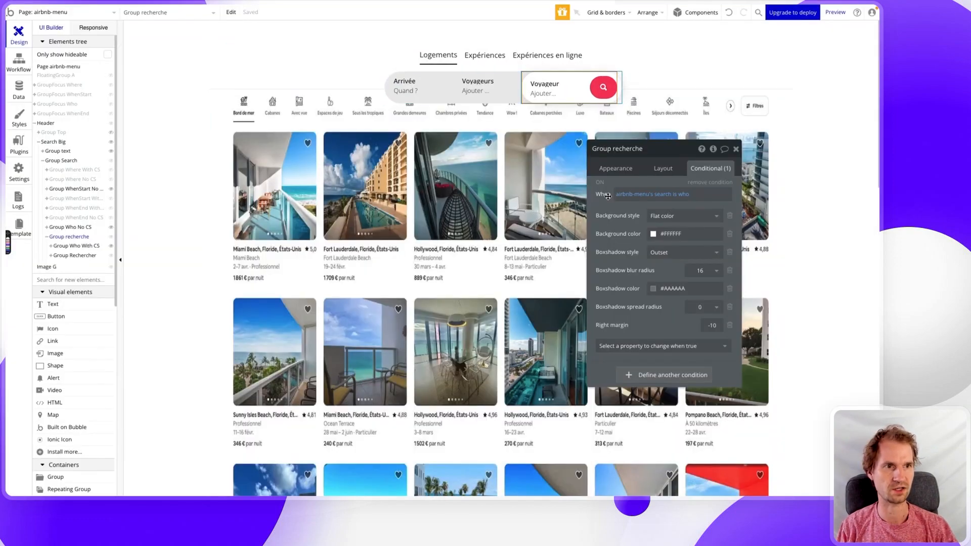
Reveal Text Rechercher inside Group Rechercher, compare its page-width visibility condition with the preview's search button, and hide the text again.
{"action": "left_click", "coordinate": [76, 255]}
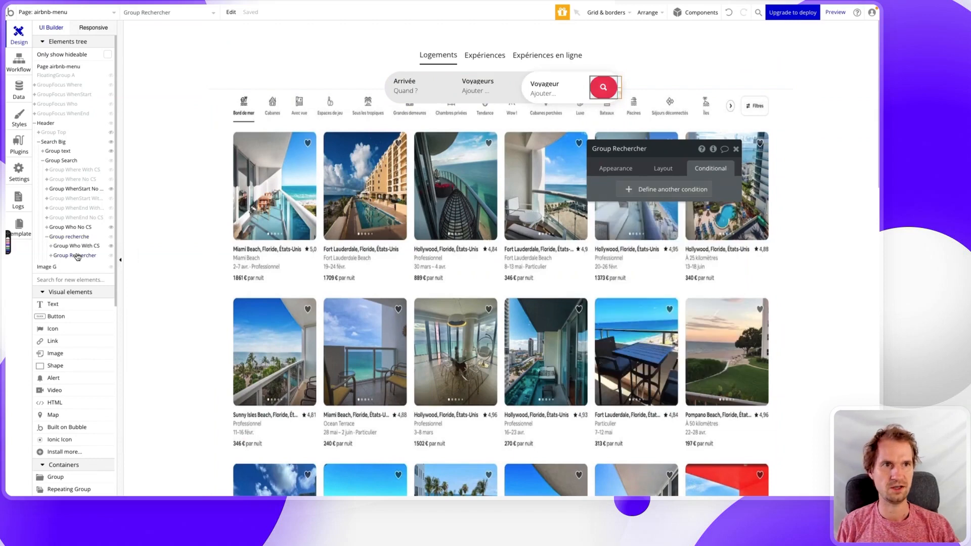
{"action": "left_click", "coordinate": [51, 255]}
{"action": "left_click", "coordinate": [70, 274]}
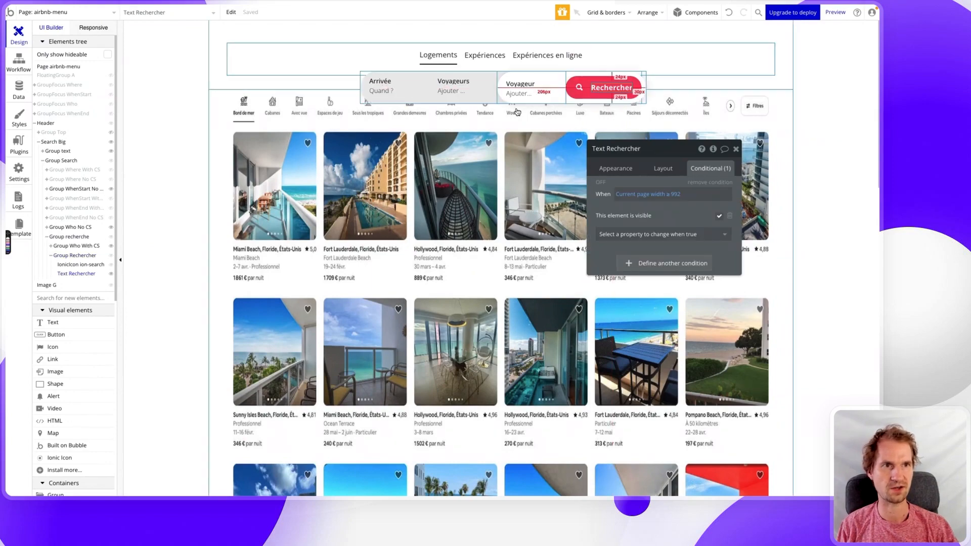
{"action": "key", "text": "ctrl+Tab"}
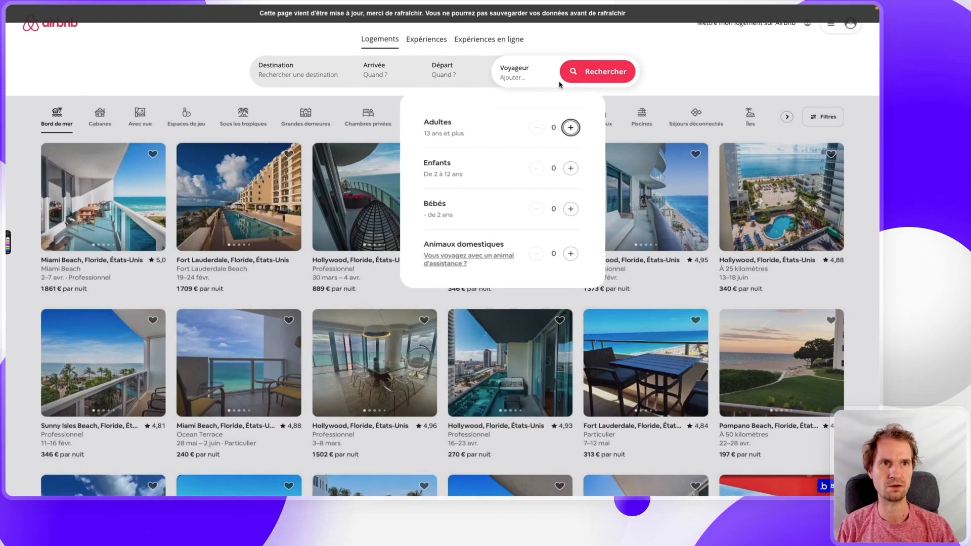
{"action": "key", "text": "ctrl+Tab"}
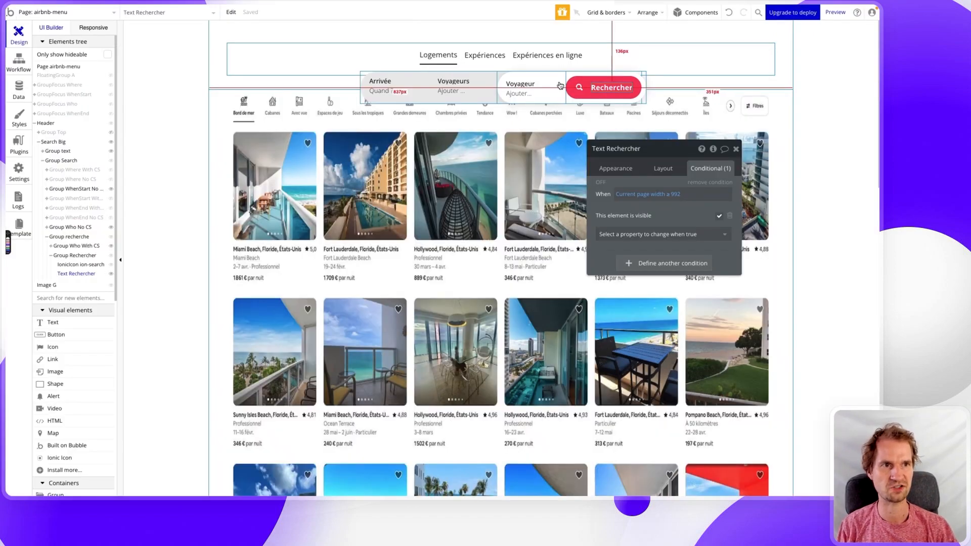
{"action": "left_click", "coordinate": [111, 274]}
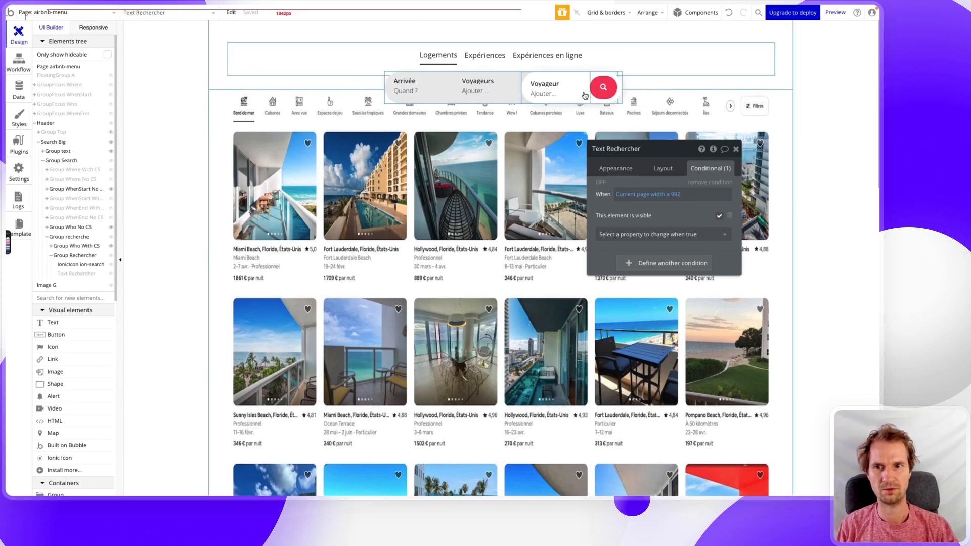
{"action": "left_click", "coordinate": [351, 180]}
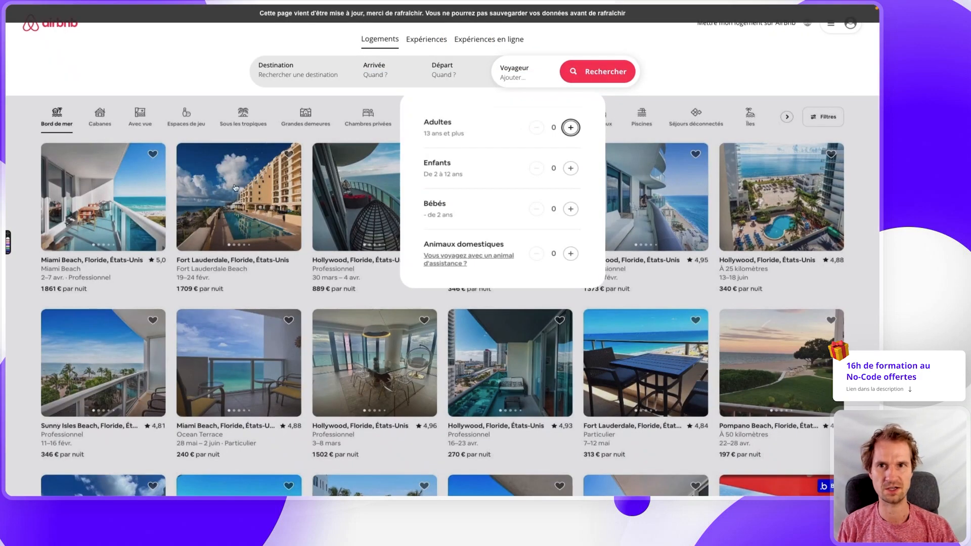
Scroll the preview page to test how the search bar collapses, and expand it again from N'importe où.
{"action": "scroll", "coordinate": [200, 168], "scroll_direction": "down", "scroll_amount": 5}
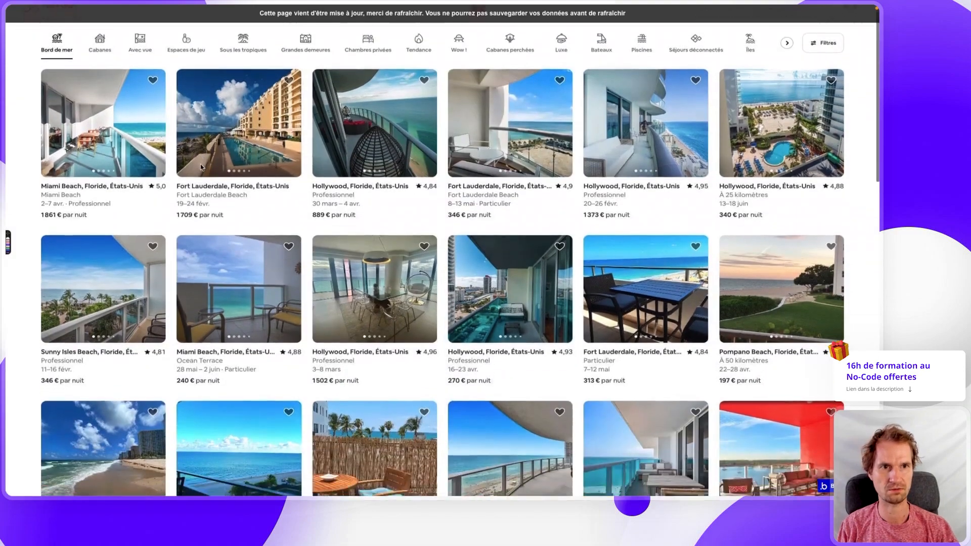
{"action": "scroll", "coordinate": [200, 167], "scroll_direction": "down", "scroll_amount": 2}
{"action": "scroll", "coordinate": [200, 166], "scroll_direction": "up", "scroll_amount": 6}
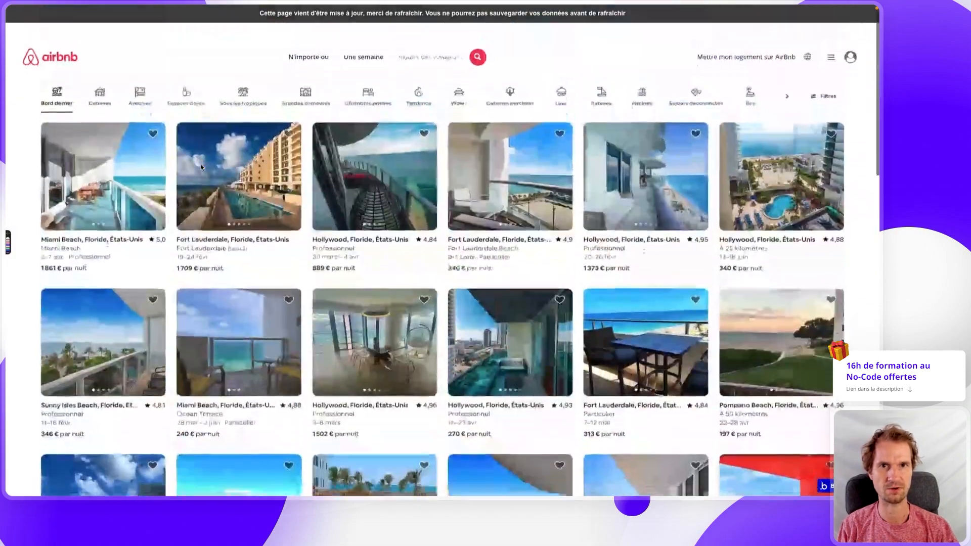
{"action": "scroll", "coordinate": [200, 167], "scroll_direction": "down", "scroll_amount": 1}
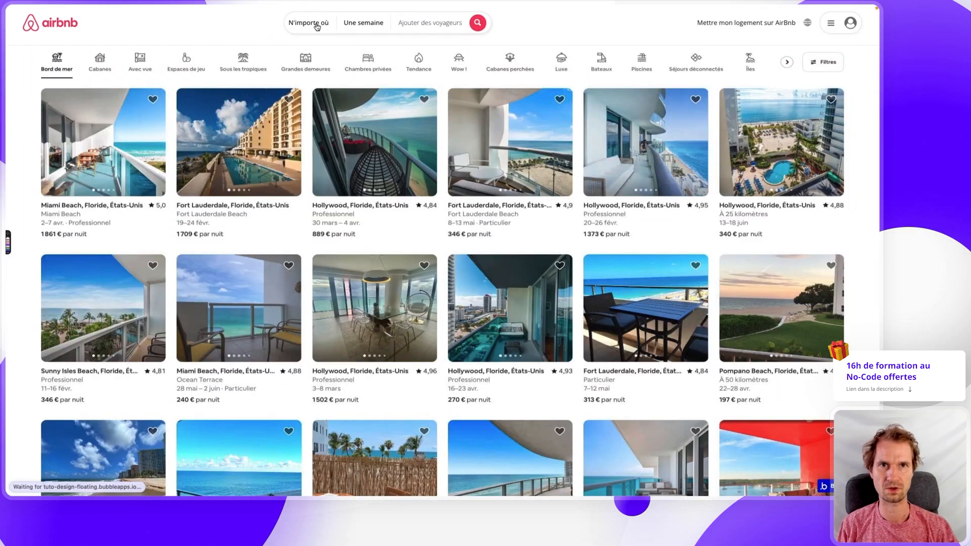
{"action": "left_click", "coordinate": [316, 23]}
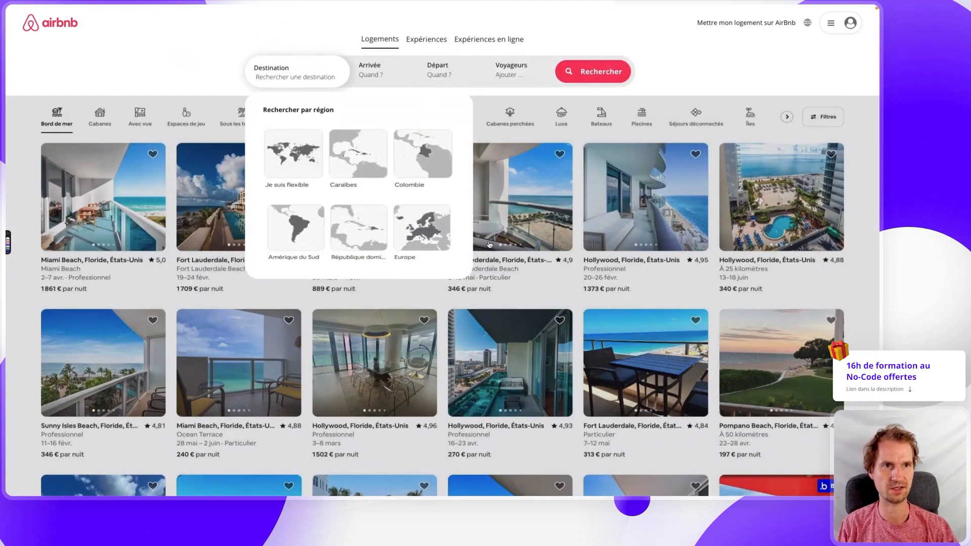
Switch to the original Airbnb site and expand, close and re-expand its search bar from N'importe où to compare the animation.
{"action": "key", "text": "super+Tab"}
{"action": "key", "text": "super+Tab"}
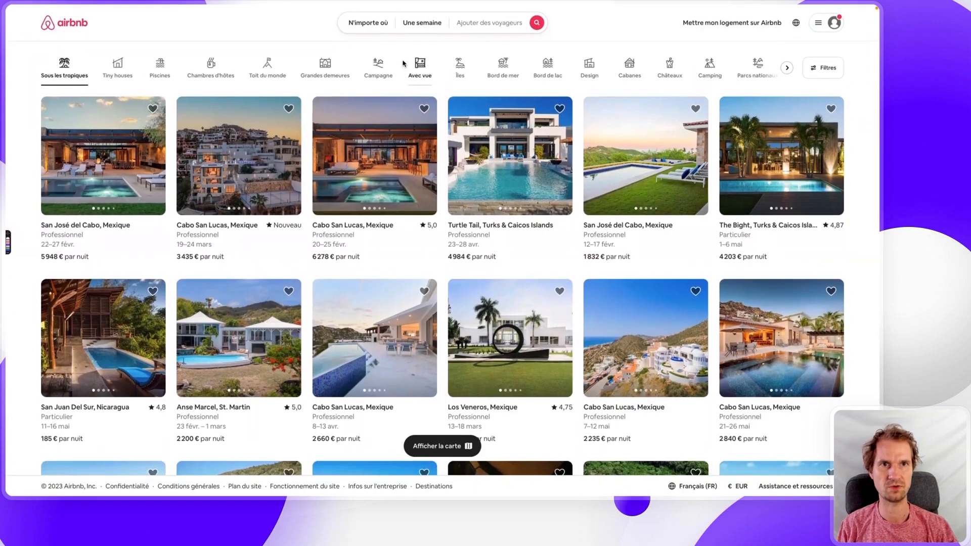
{"action": "left_click", "coordinate": [369, 23]}
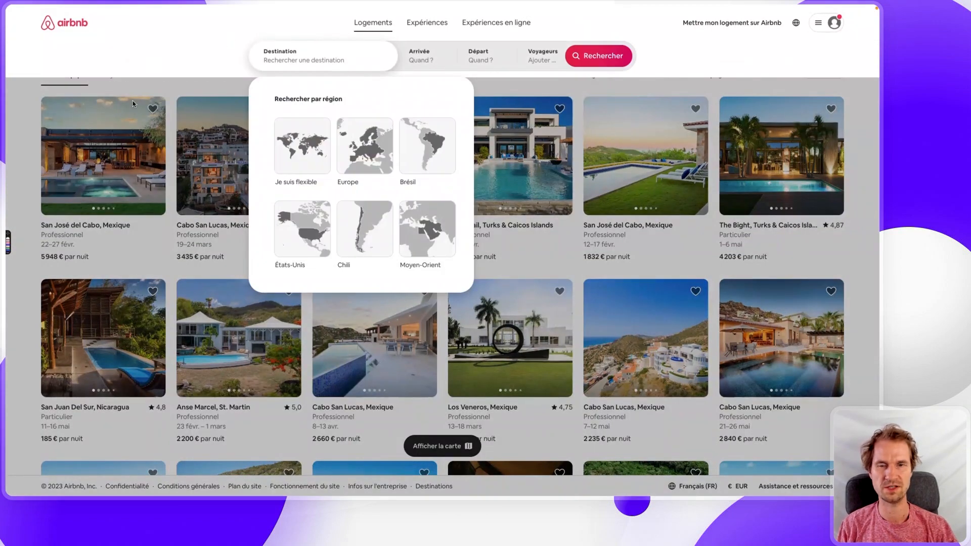
{"action": "left_click", "coordinate": [529, 251]}
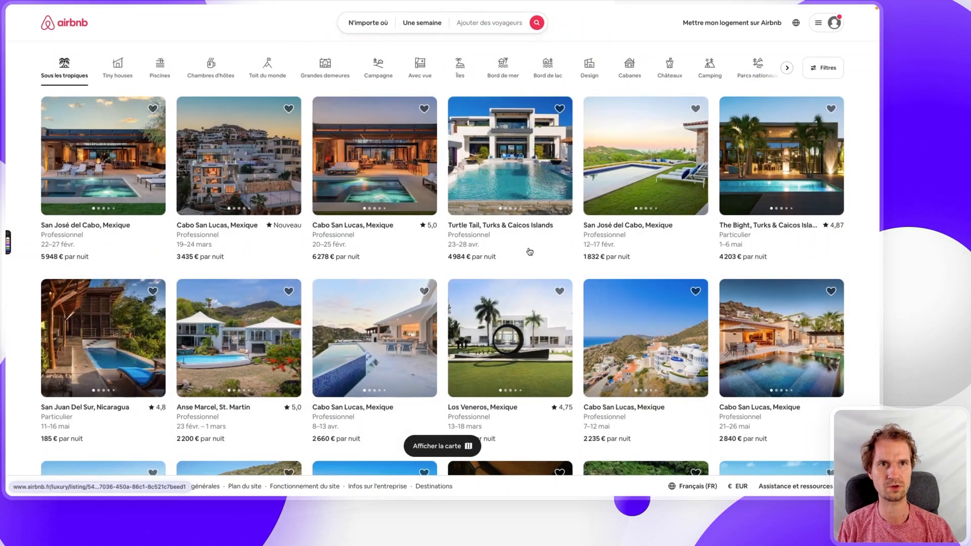
{"action": "left_click", "coordinate": [376, 26]}
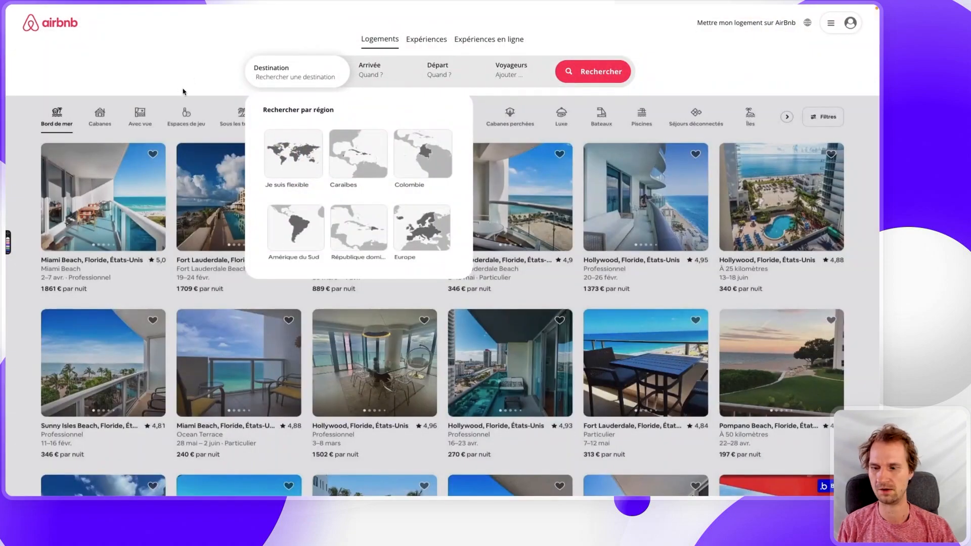
Switch to the Bubble editor, reveal FloatingGroup A over the page, and examine its position and background colour settings.
{"action": "key", "text": "ctrl+Tab"}
{"action": "key", "text": "ctrl+Tab"}
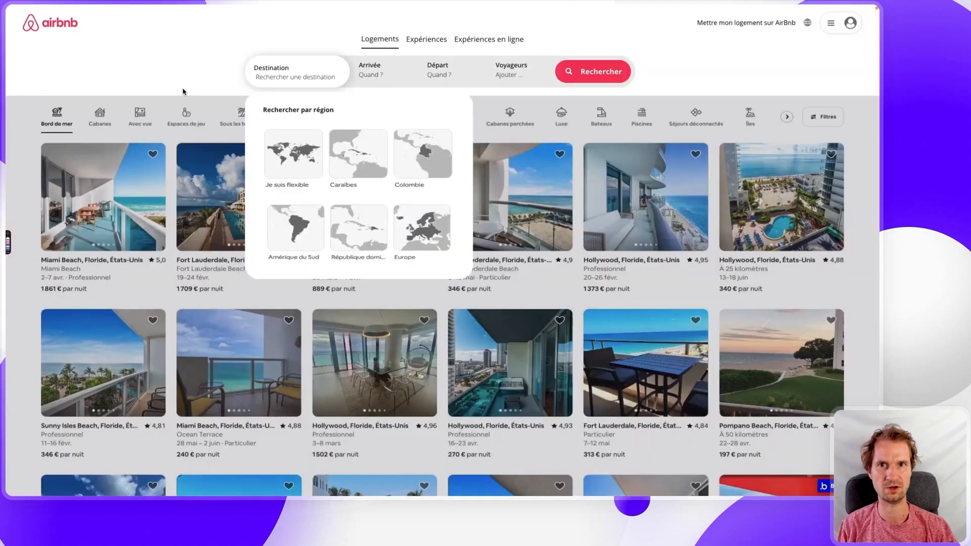
{"action": "key", "text": "ctrl+Tab"}
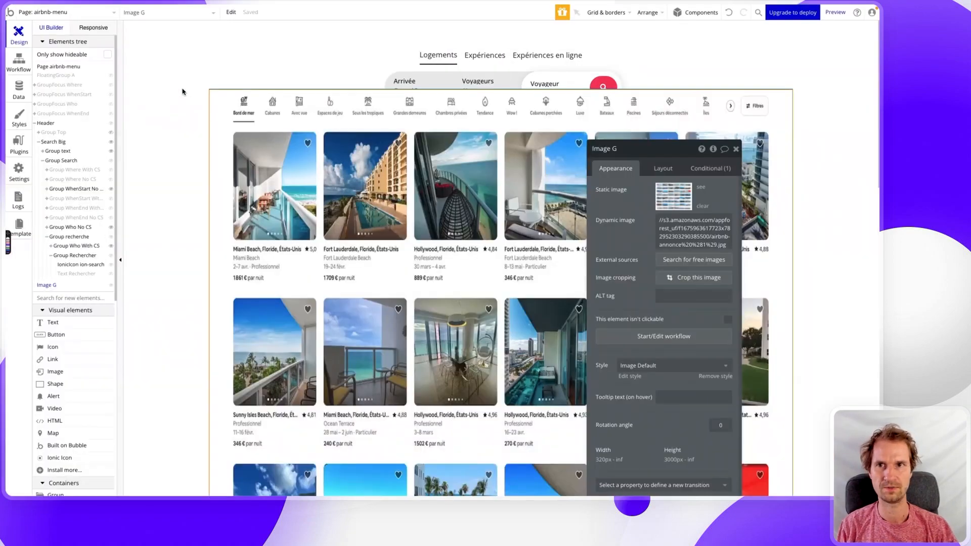
{"action": "left_click", "coordinate": [64, 76]}
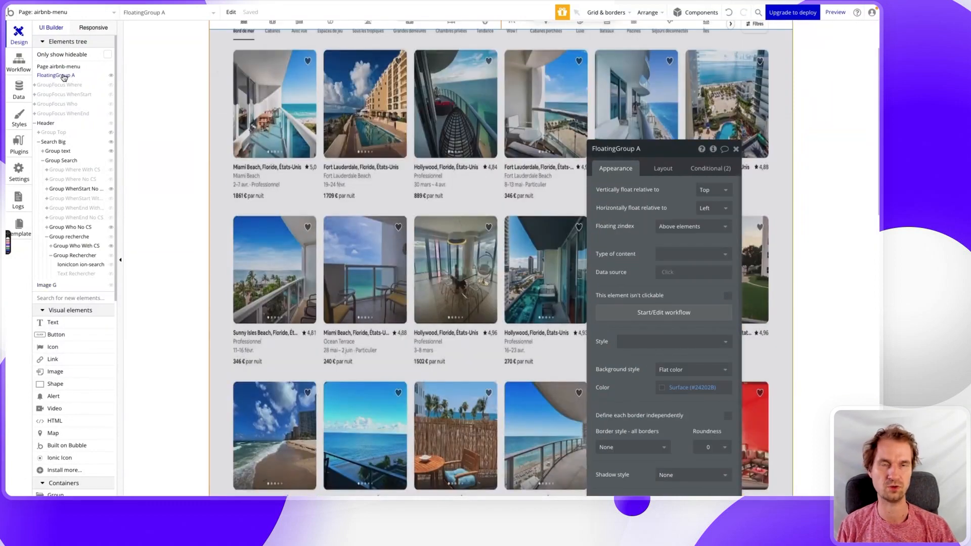
{"action": "scroll", "coordinate": [308, 153], "scroll_direction": "up", "scroll_amount": 2}
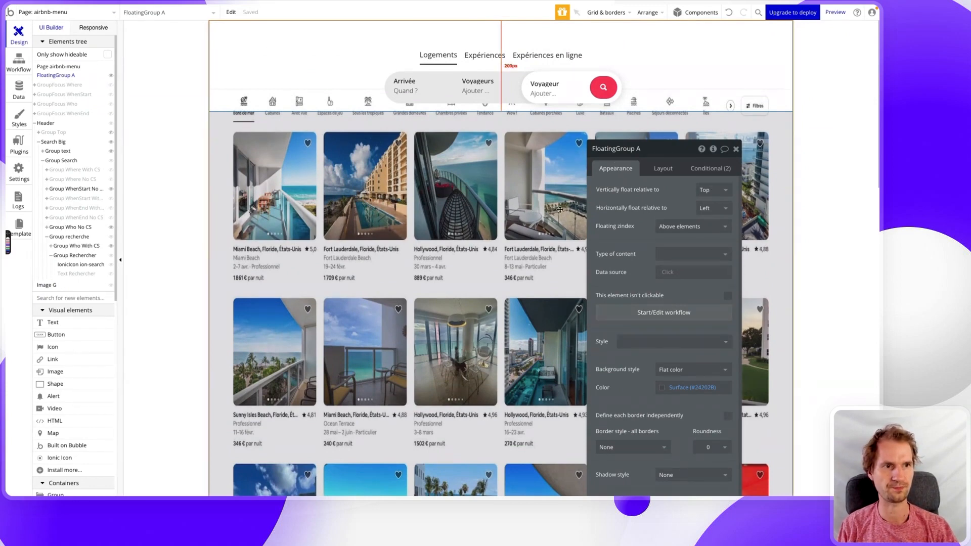
{"action": "left_click", "coordinate": [681, 385]}
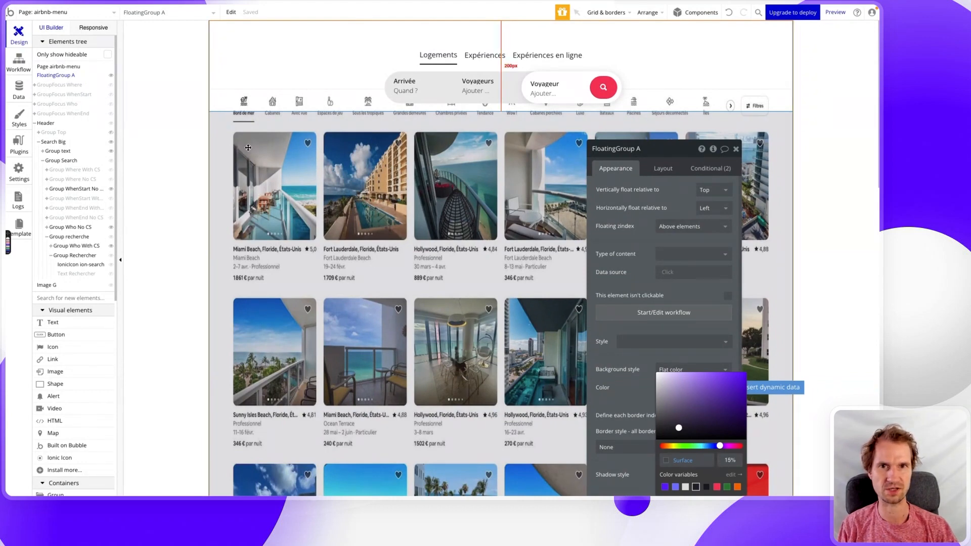
{"action": "left_click", "coordinate": [615, 361]}
{"action": "scroll", "coordinate": [615, 361], "scroll_direction": "down", "scroll_amount": 1}
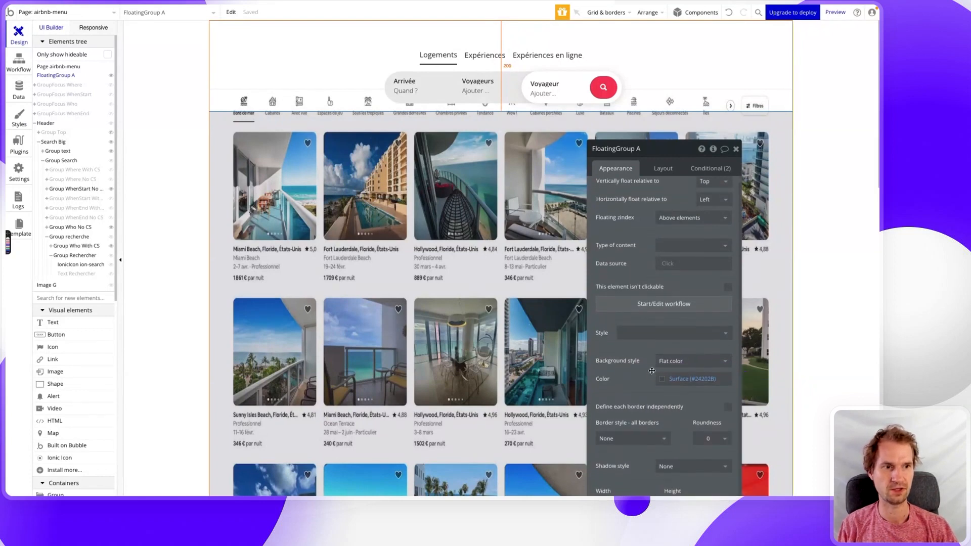
Try a light grey #B8B7B9 background at 100% opacity on FloatingGroup A.
{"action": "left_click", "coordinate": [675, 376]}
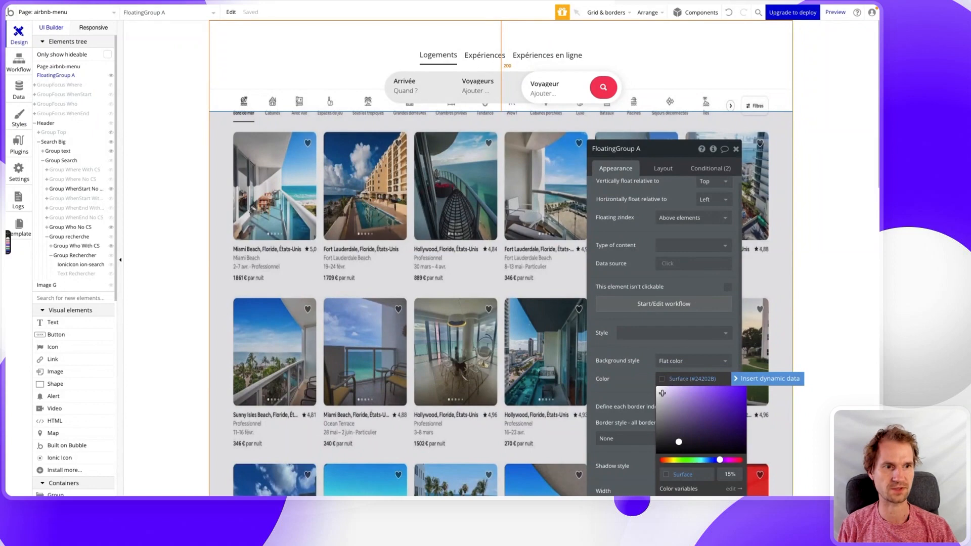
{"action": "left_click", "coordinate": [661, 394]}
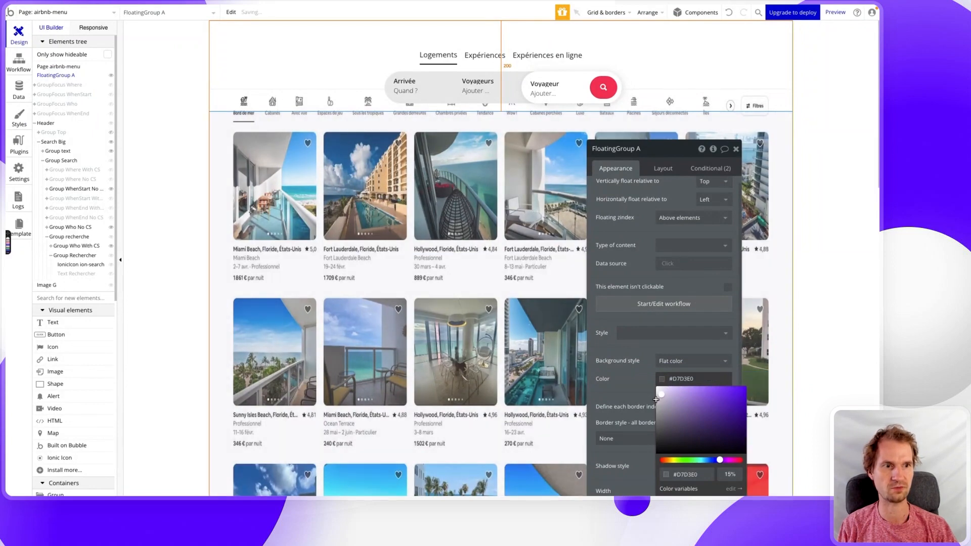
{"action": "left_click", "coordinate": [654, 404]}
{"action": "left_click", "coordinate": [682, 376]}
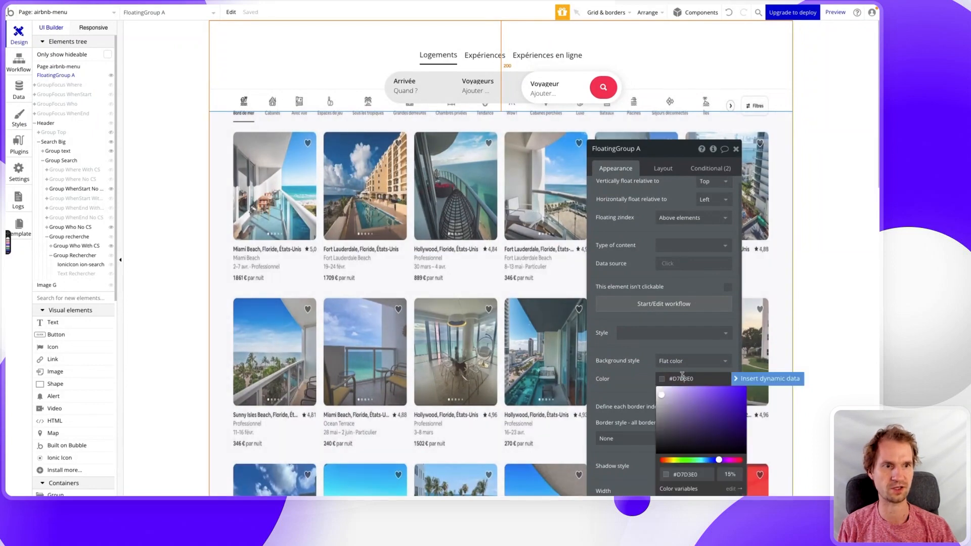
{"action": "left_click", "coordinate": [657, 404]}
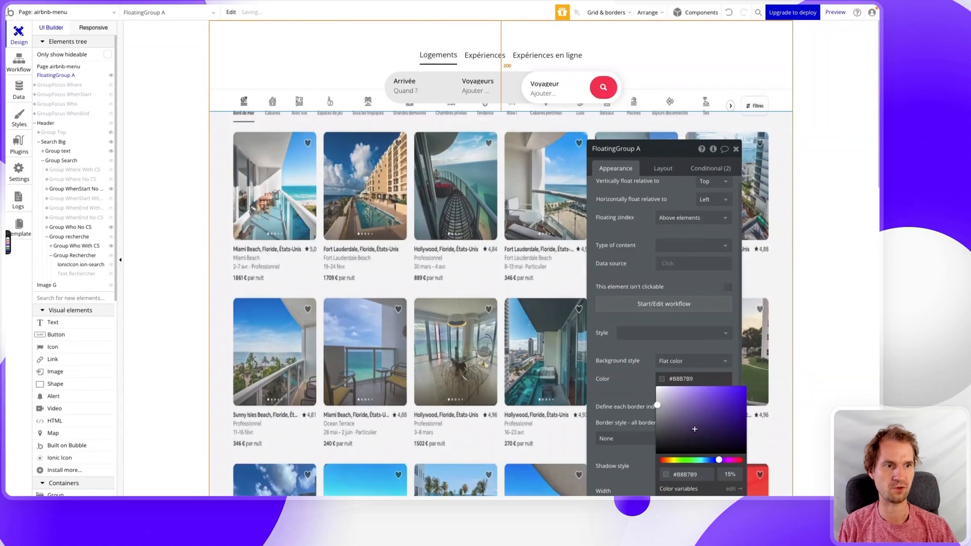
{"action": "double_click", "coordinate": [729, 474]}
{"action": "type", "text": "100"}
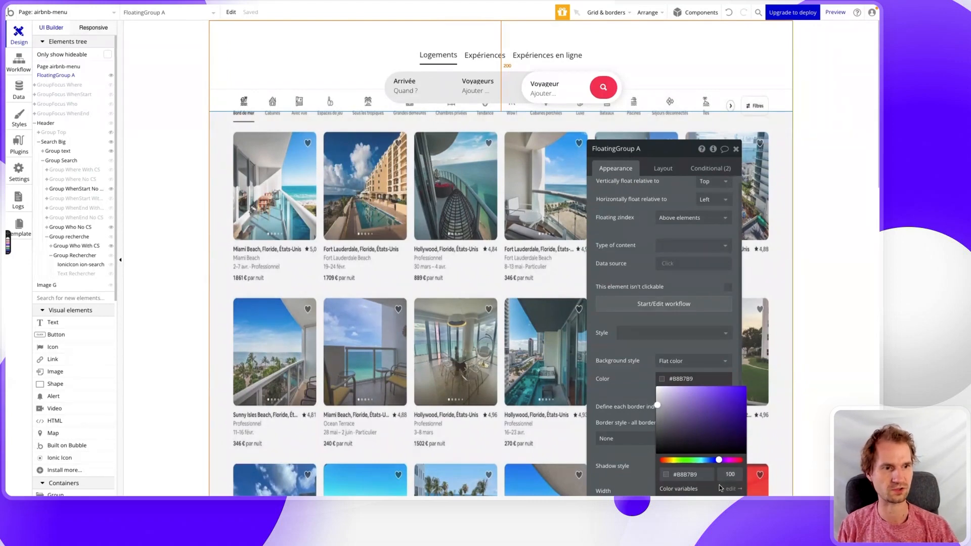
{"action": "key", "text": "Return"}
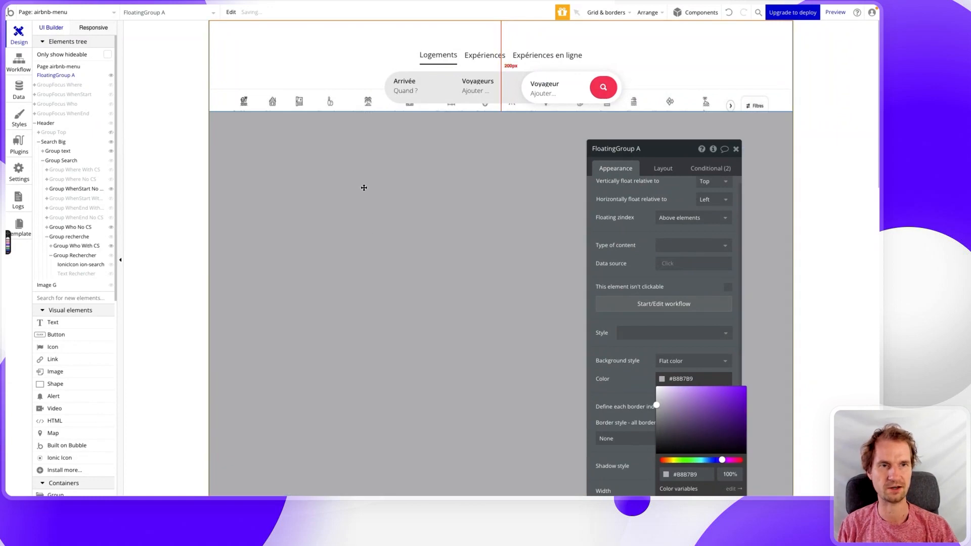
Set FloatingGroup A's background opacity to 15%, and undo the colour changes to restore the Surface colour.
{"action": "double_click", "coordinate": [729, 474]}
{"action": "type", "text": "15"}
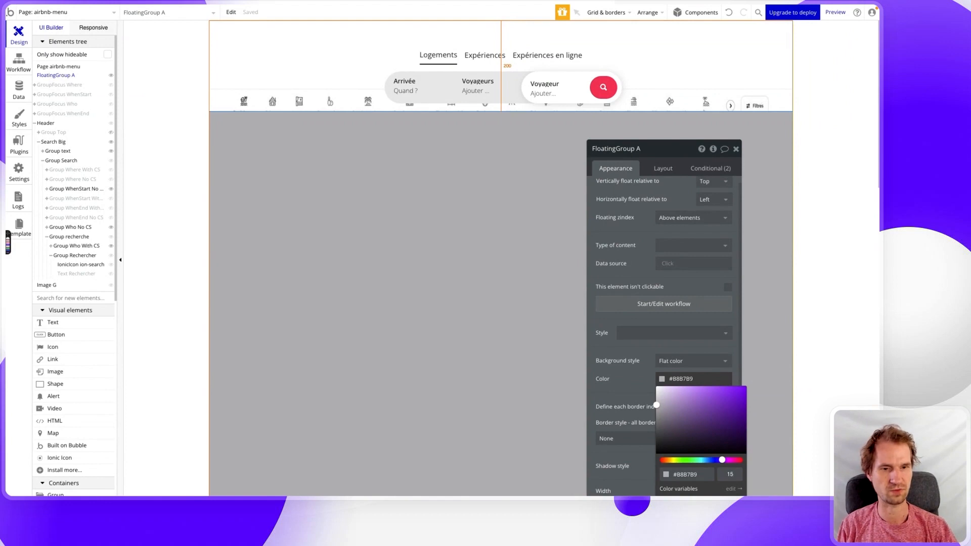
{"action": "key", "text": "Return"}
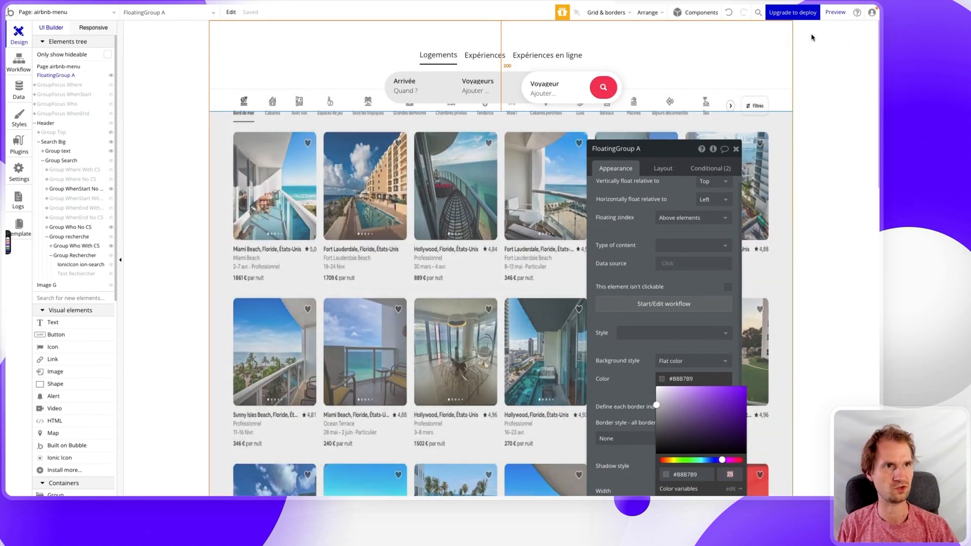
{"action": "left_click", "coordinate": [730, 13]}
{"action": "left_click", "coordinate": [730, 13]}
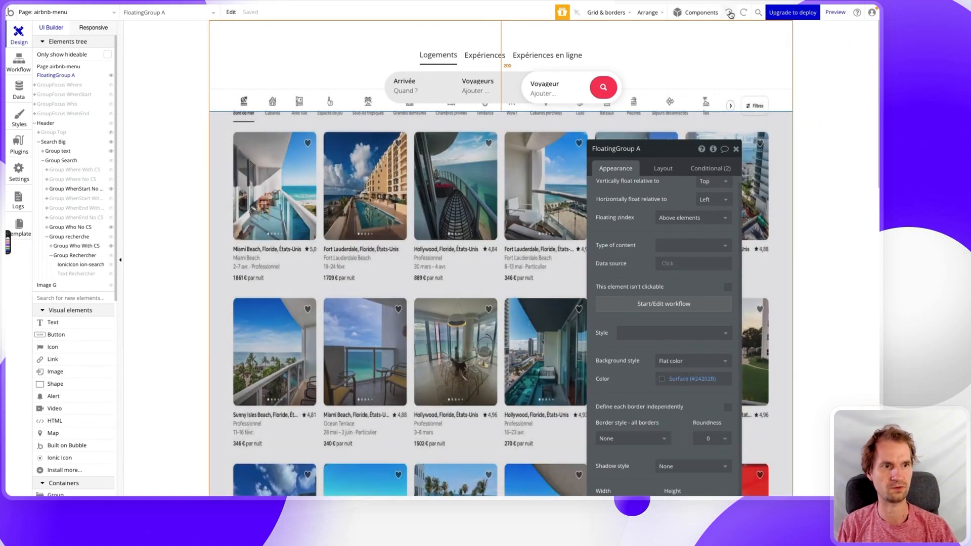
Examine FloatingGroup A's layout settings and conditions, and check how far the overlay extends down the page.
{"action": "left_click", "coordinate": [699, 168]}
{"action": "left_click", "coordinate": [663, 168]}
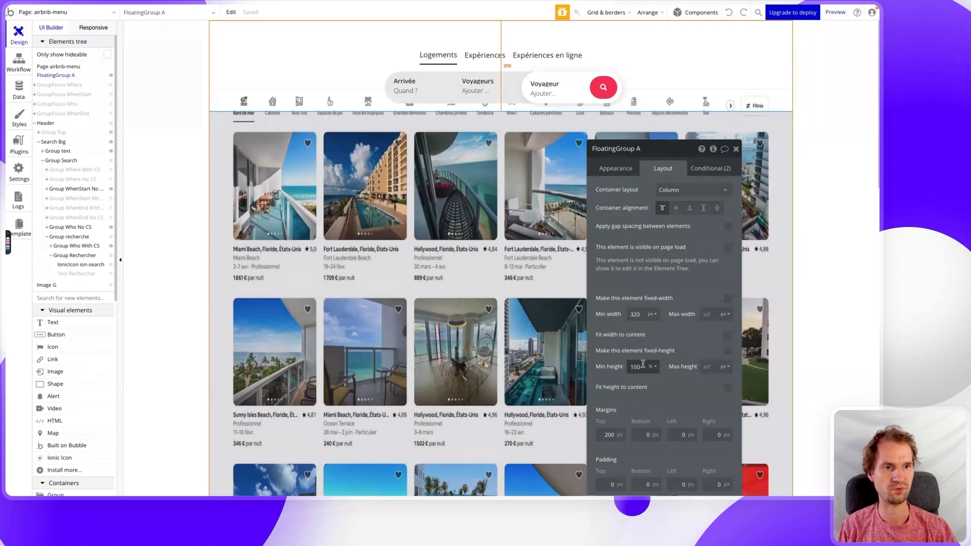
{"action": "scroll", "coordinate": [472, 328], "scroll_direction": "down", "scroll_amount": 8}
{"action": "scroll", "coordinate": [471, 329], "scroll_direction": "down", "scroll_amount": 4}
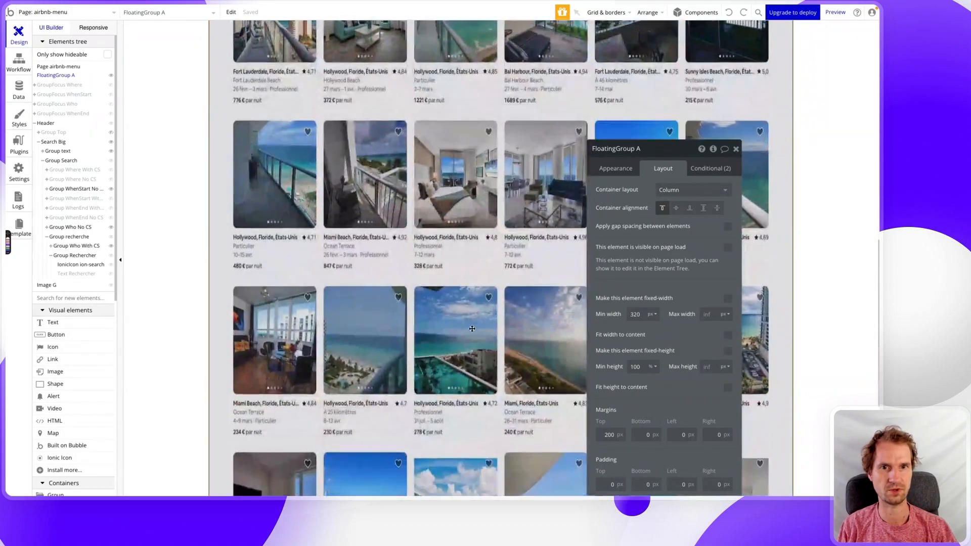
{"action": "scroll", "coordinate": [471, 328], "scroll_direction": "up", "scroll_amount": 12}
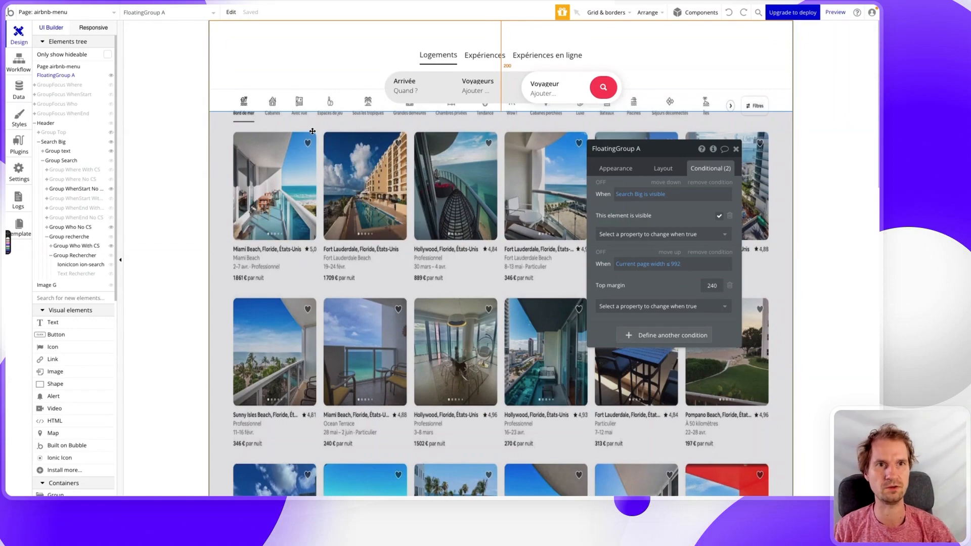
Switch to the preview, collapse its search bar, and open the original Airbnb site beside it in split view.
{"action": "key", "text": "ctrl+Tab"}
{"action": "left_click", "coordinate": [254, 21]}
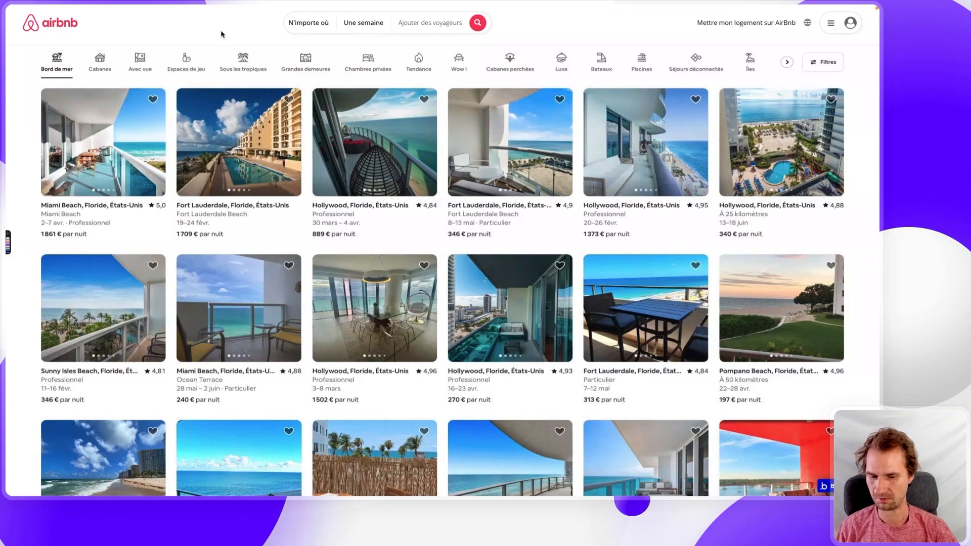
{"action": "key", "text": "ctrl+shift+="}
{"action": "key", "text": "Down"}
{"action": "key", "text": "Return"}
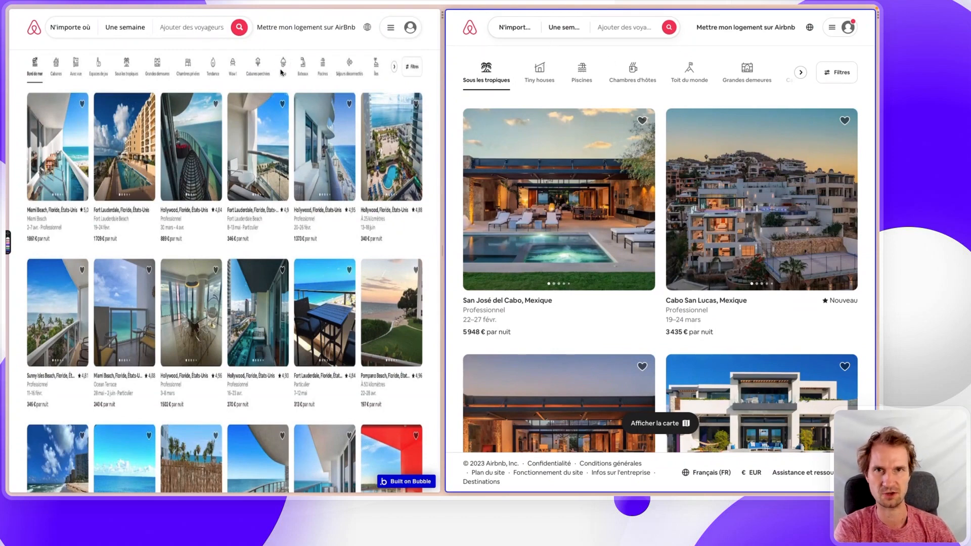
Expand the search bar on both sites and compare the Destination and Arrivée popups side by side.
{"action": "left_click", "coordinate": [518, 28]}
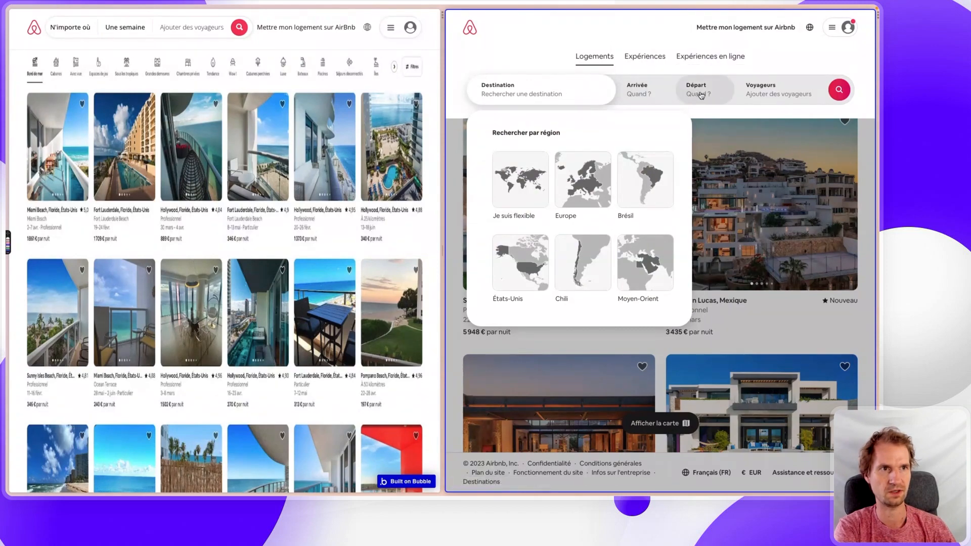
{"action": "left_click", "coordinate": [71, 32]}
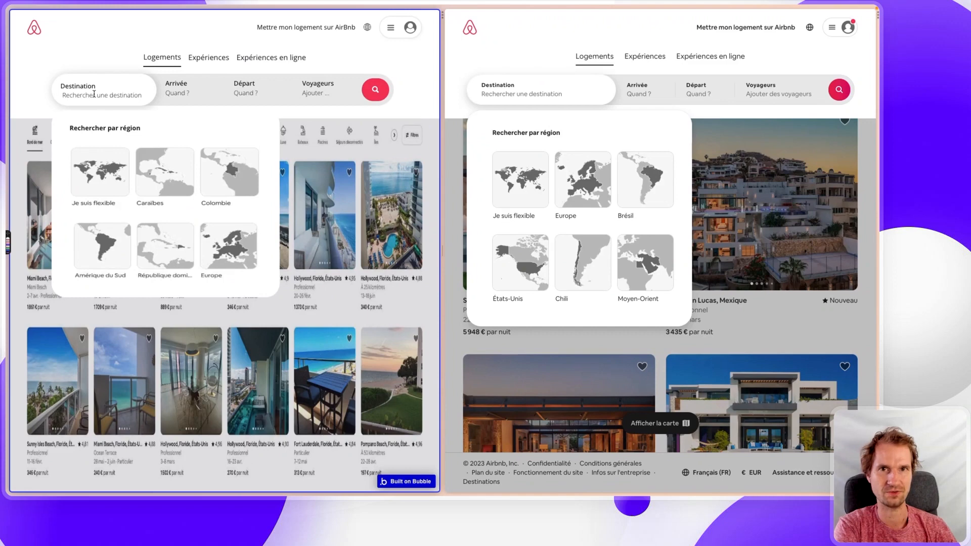
{"action": "left_click", "coordinate": [175, 90]}
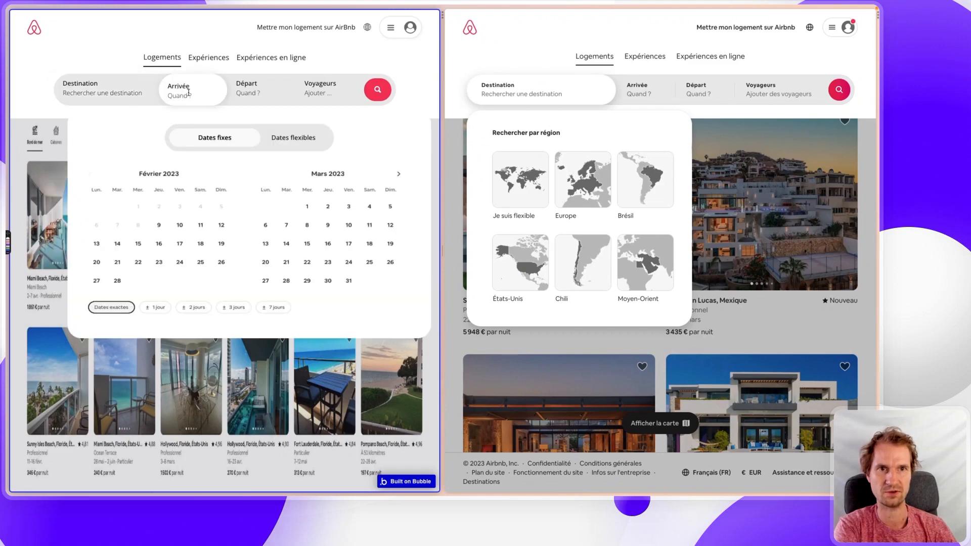
{"action": "left_click", "coordinate": [629, 96]}
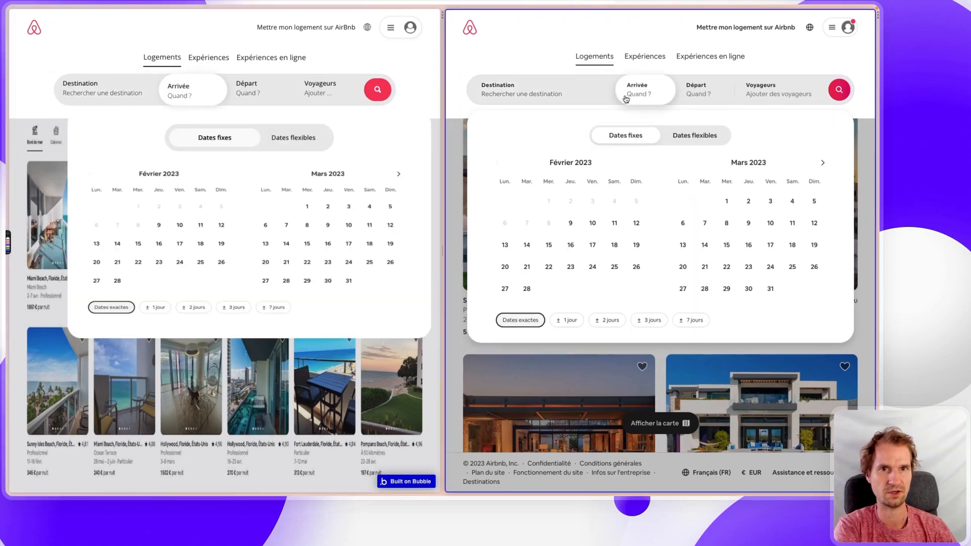
Activate Départ and Voyageurs on both sites to compare their popups.
{"action": "left_click", "coordinate": [252, 91]}
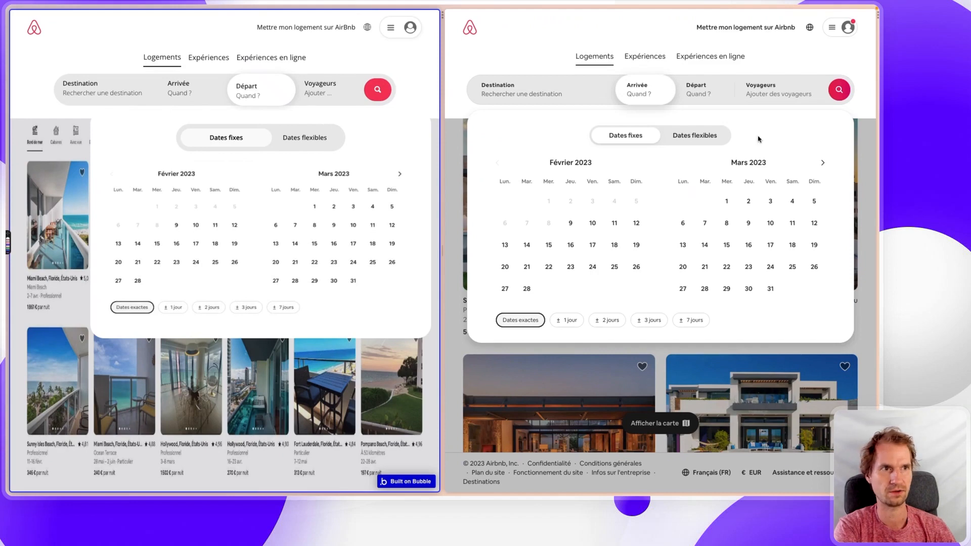
{"action": "left_click", "coordinate": [710, 99]}
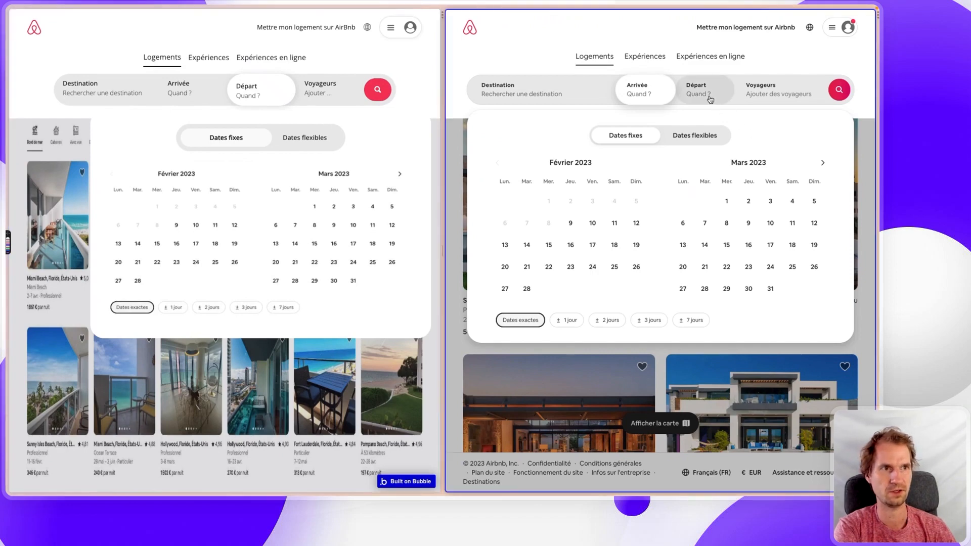
{"action": "left_click", "coordinate": [320, 88]}
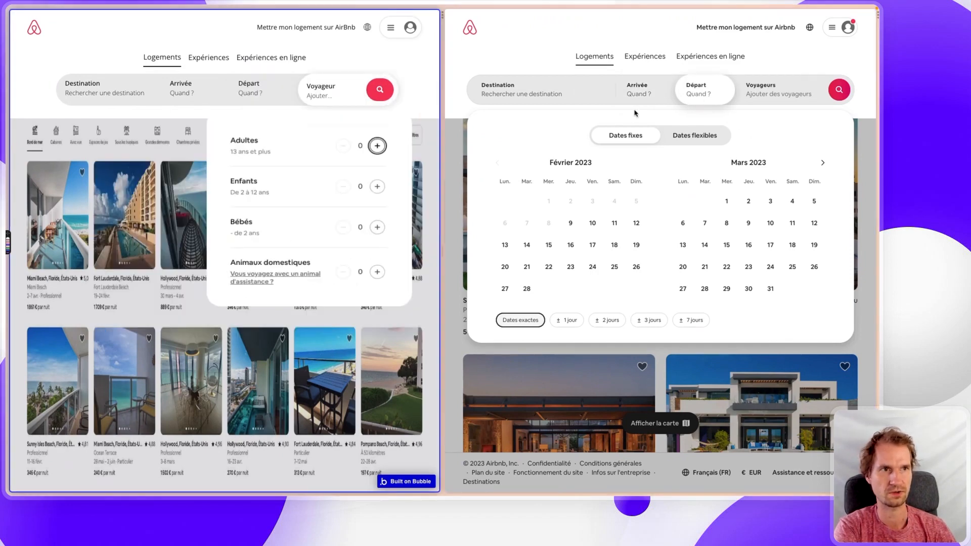
{"action": "left_click", "coordinate": [775, 95]}
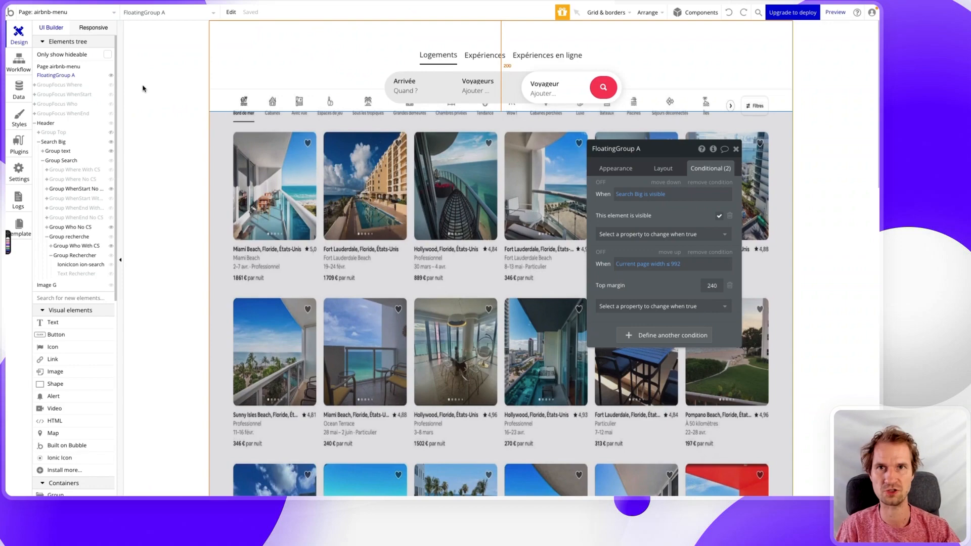
Return to the split view and alternate between Arrivée and Départ in the reproduction to compare their calendars.
{"action": "key", "text": "alt+Tab"}
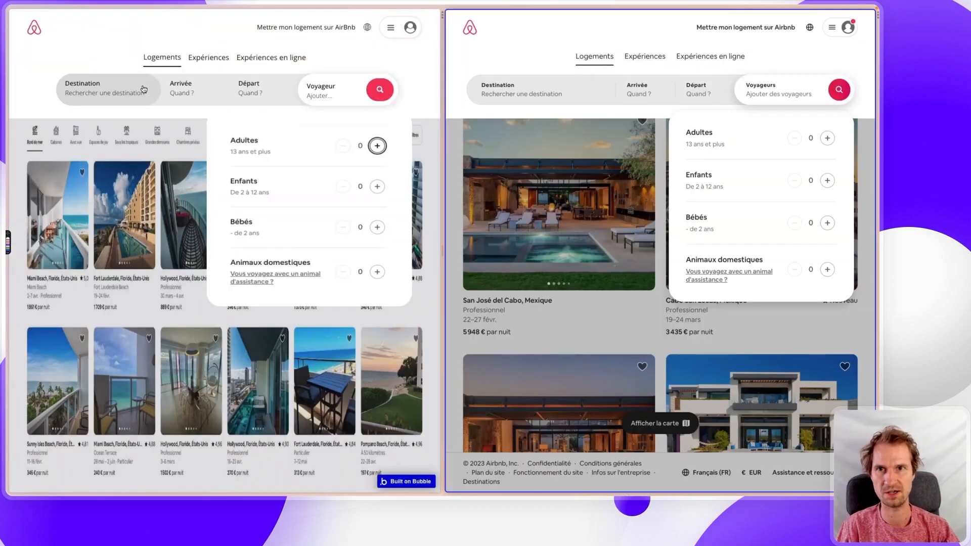
{"action": "left_click", "coordinate": [180, 89]}
{"action": "left_click", "coordinate": [247, 92]}
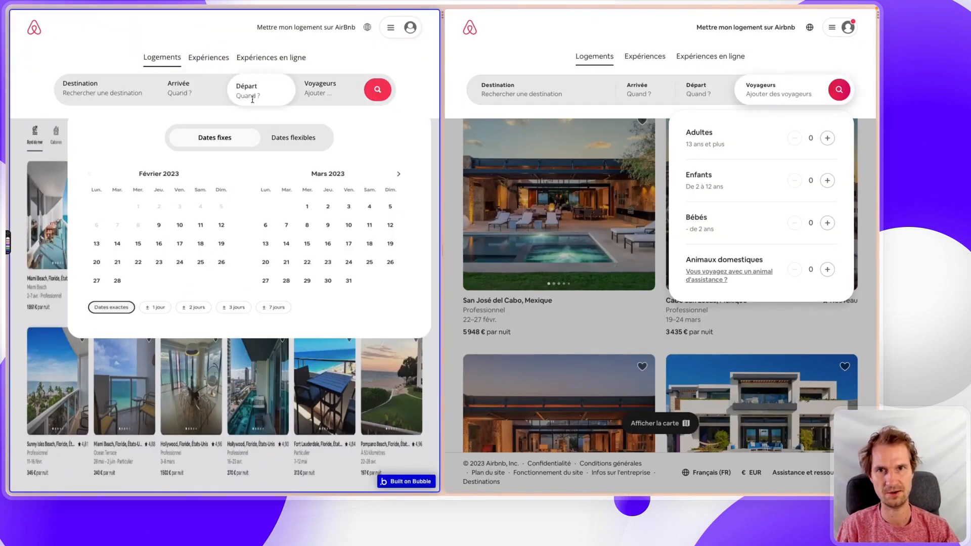
{"action": "left_click", "coordinate": [193, 96]}
{"action": "left_click", "coordinate": [253, 87]}
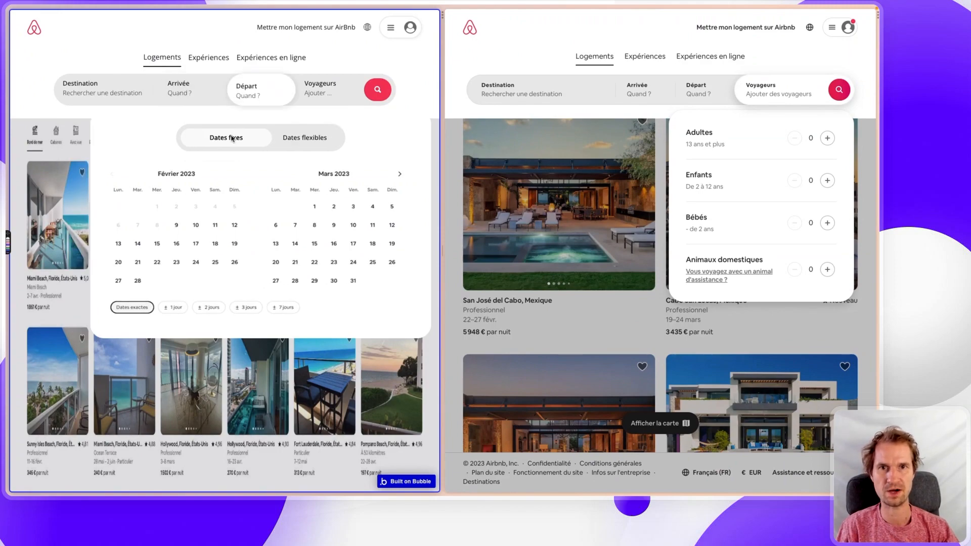
Collapse the reproduction's search bar through the grey overlay, reopen it from Une semaine, and close it again.
{"action": "left_click", "coordinate": [44, 130]}
{"action": "left_click", "coordinate": [114, 31]}
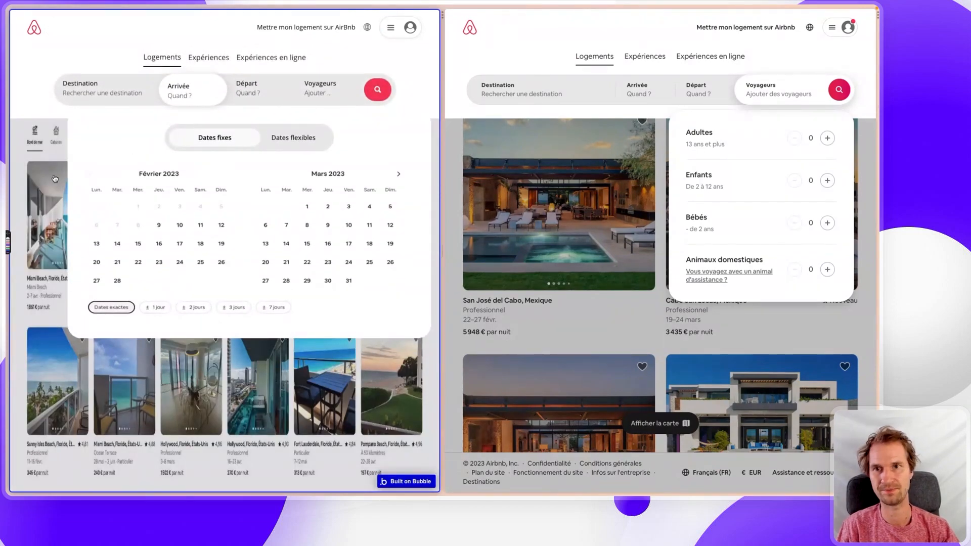
{"action": "left_click", "coordinate": [36, 176]}
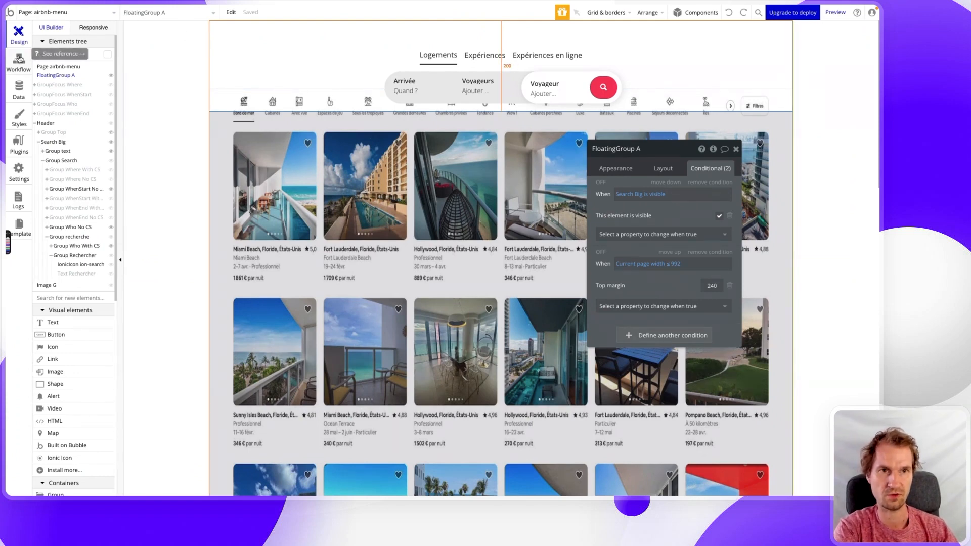
Switch to the Bubble editor, look over the page's workflows, and return to the page design.
{"action": "left_click", "coordinate": [19, 59]}
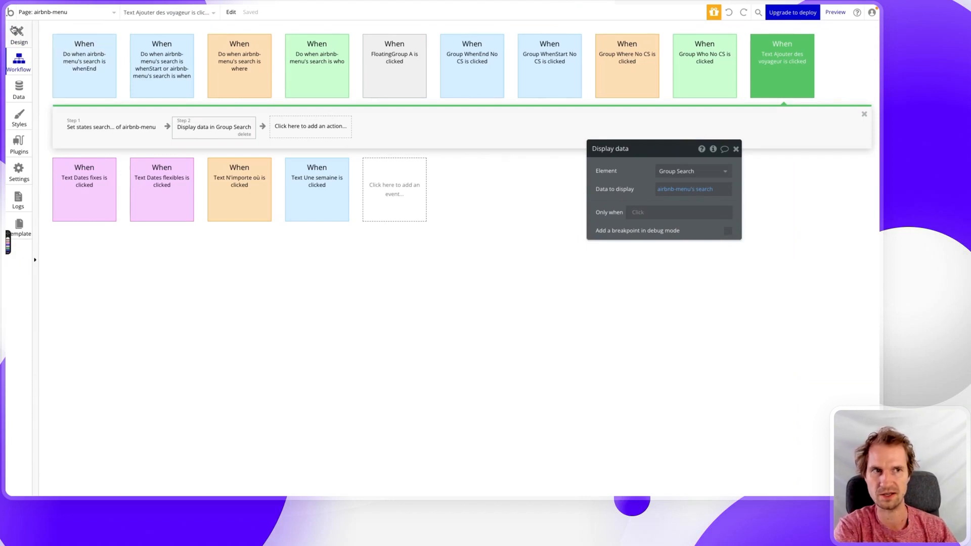
{"action": "left_click", "coordinate": [23, 41]}
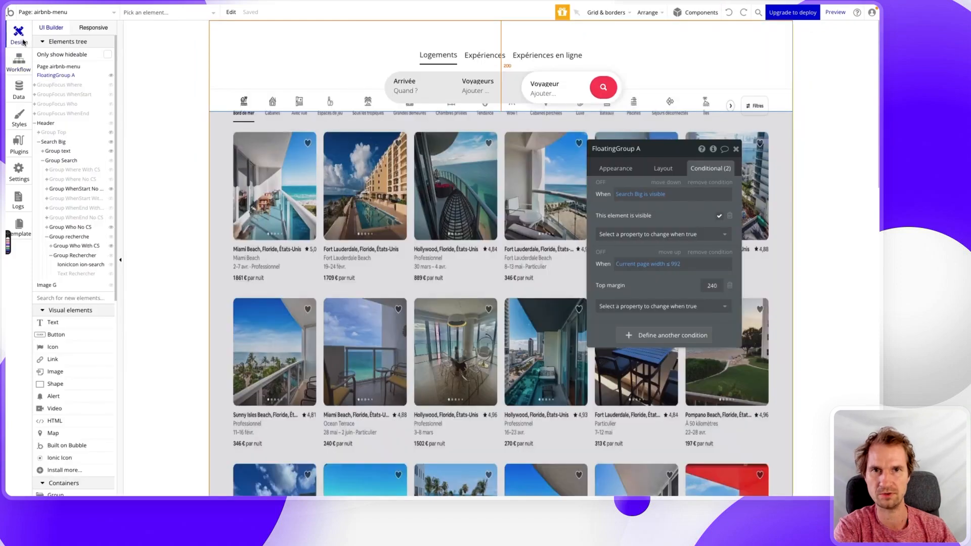
Reveal the GroupFocus Where, WhenStart, Who and WhenEnd popups one after another on the page design to examine their contents.
{"action": "left_click", "coordinate": [54, 85]}
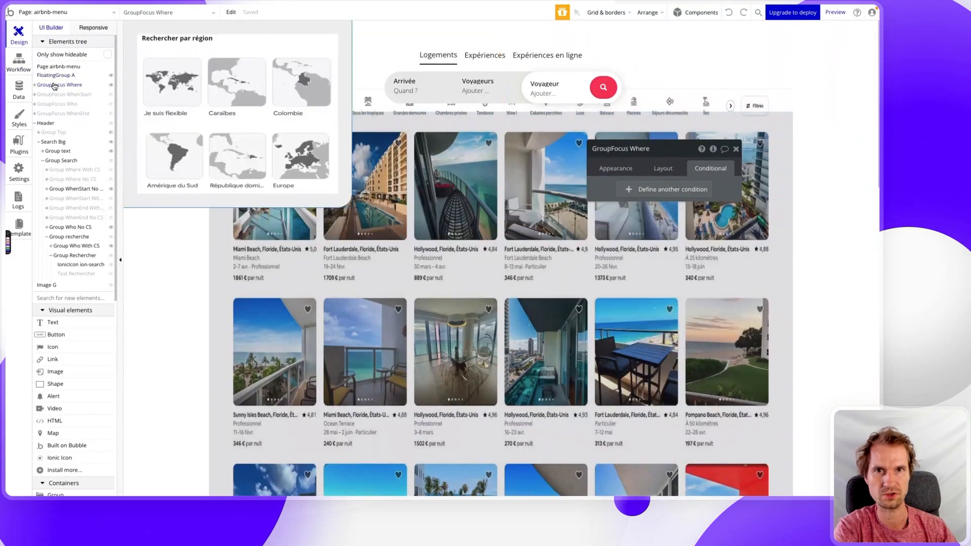
{"action": "left_click", "coordinate": [54, 94]}
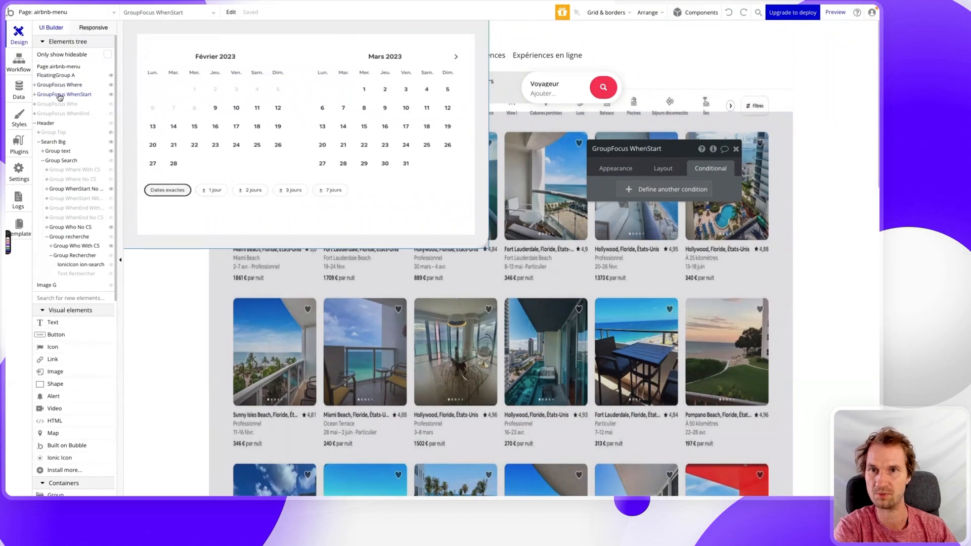
{"action": "left_click", "coordinate": [53, 104]}
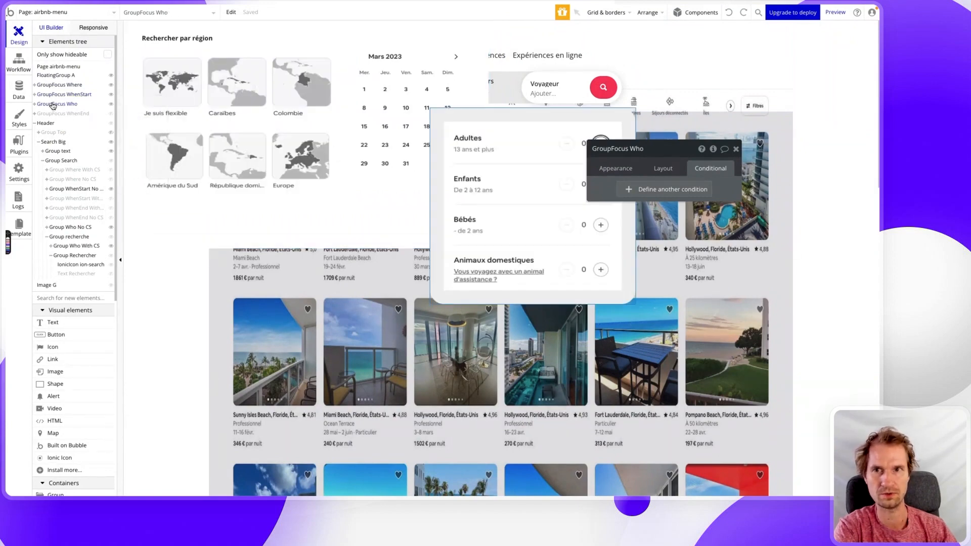
{"action": "left_click", "coordinate": [53, 114]}
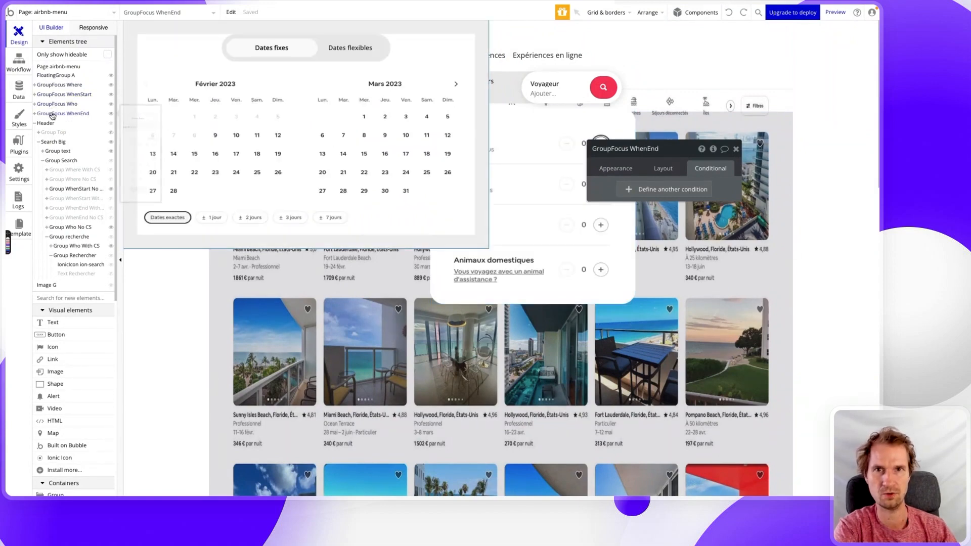
Open the page's workflows and look up the Do when condition is true event among the general event types.
{"action": "left_click", "coordinate": [24, 63]}
{"action": "left_click", "coordinate": [69, 64]}
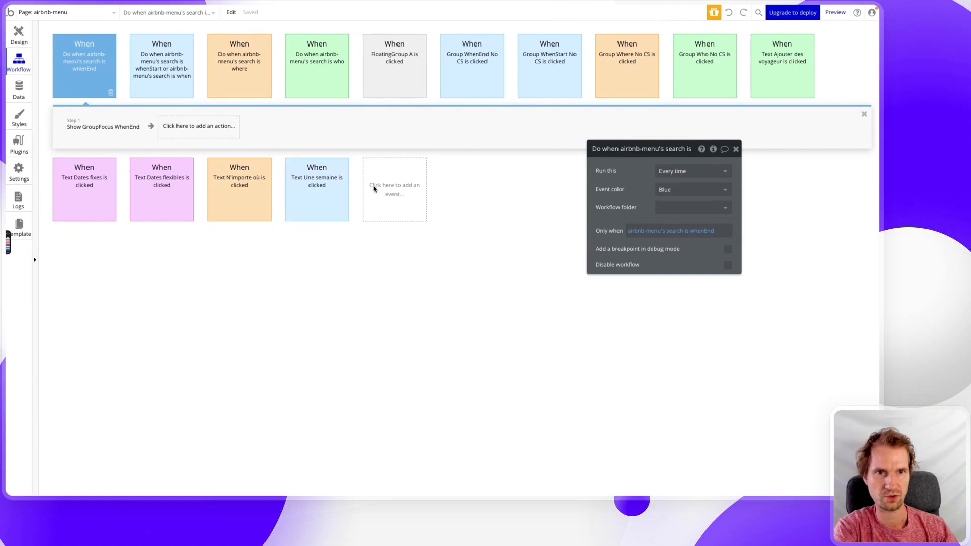
{"action": "left_click", "coordinate": [398, 190]}
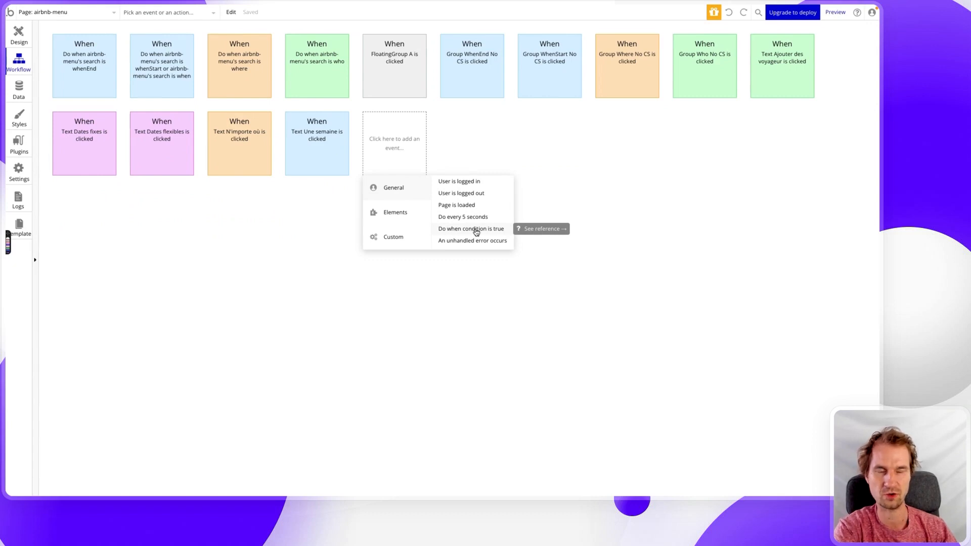
Examine the whenEnd condition workflow, keeping it running every time, and inspect its Show action for GroupFocus WhenEnd.
{"action": "left_click", "coordinate": [100, 72]}
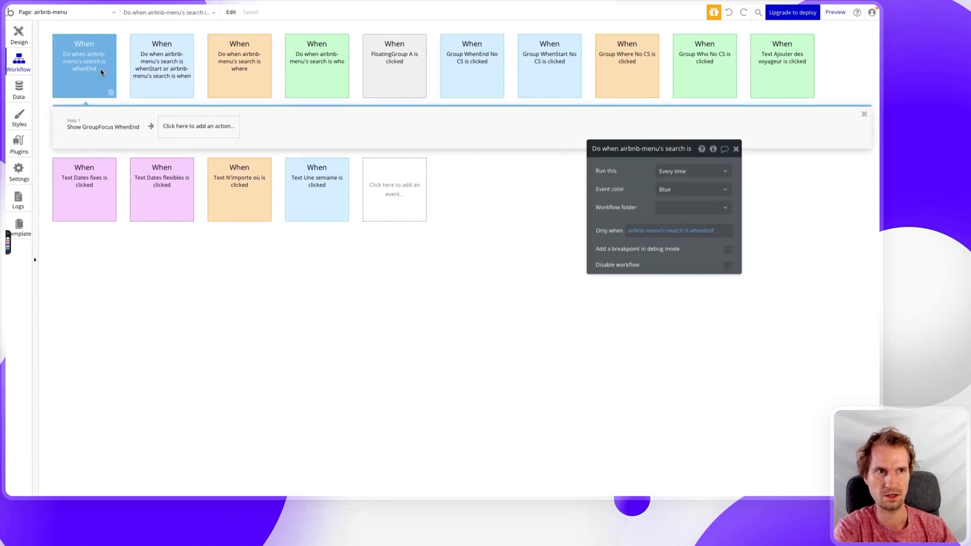
{"action": "left_click", "coordinate": [677, 172]}
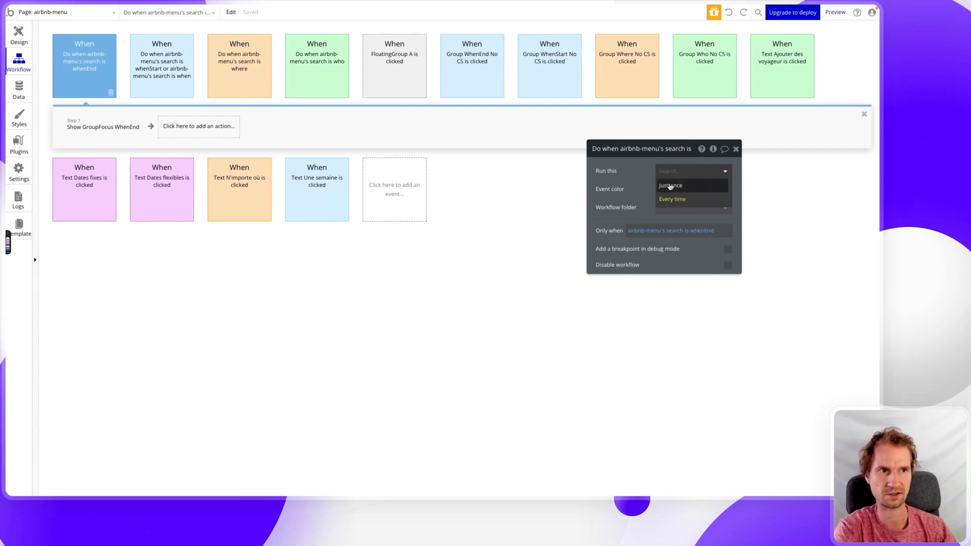
{"action": "left_click", "coordinate": [672, 199]}
{"action": "mouse_move", "coordinate": [647, 174]}
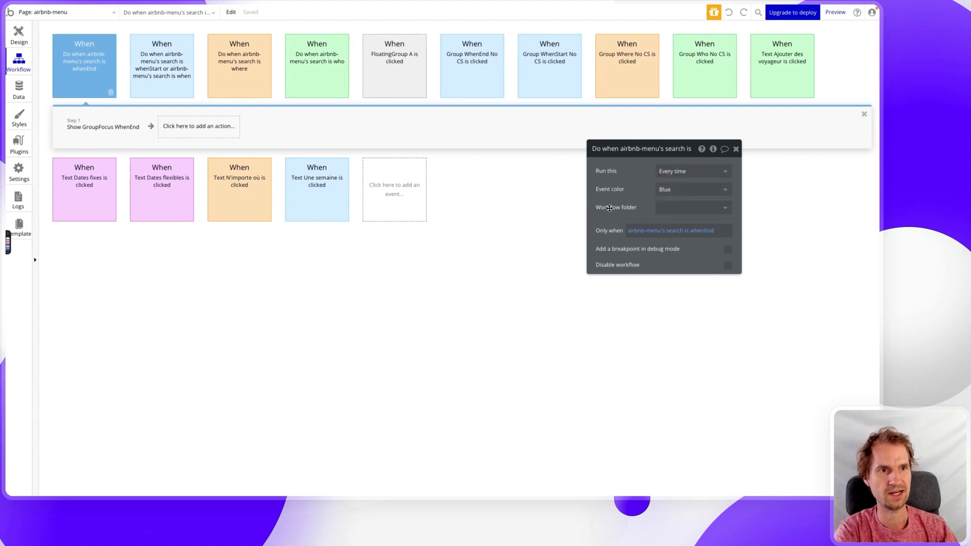
{"action": "mouse_move", "coordinate": [655, 232]}
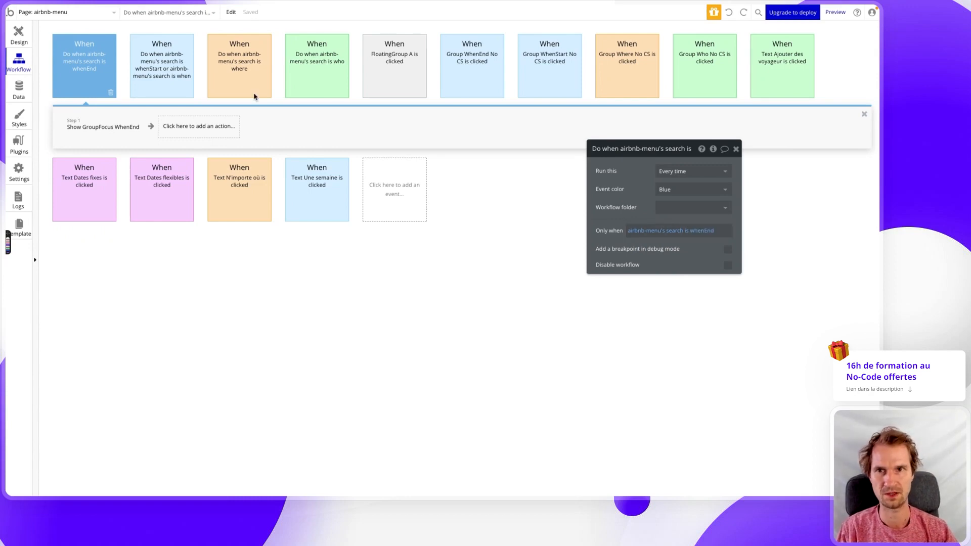
{"action": "left_click", "coordinate": [84, 128]}
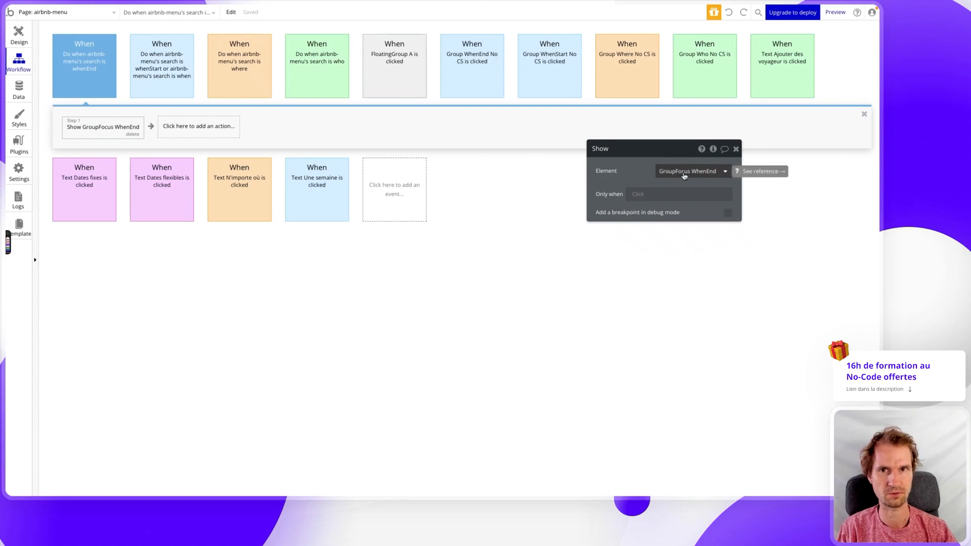
Examine the condition of the whenStart or when workflow, and open the arrival calendar from Une semaine in the reproduction to illustrate it.
{"action": "left_click", "coordinate": [170, 65]}
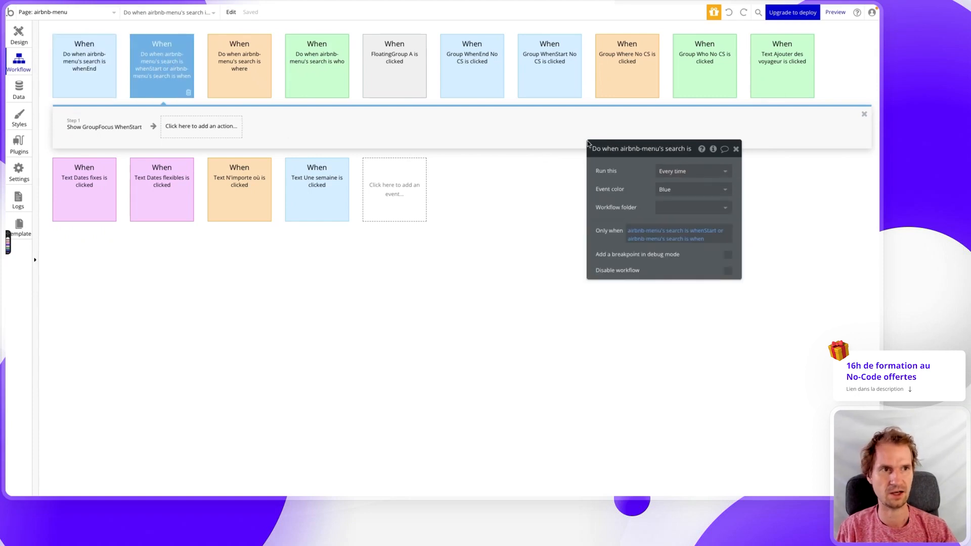
{"action": "left_click", "coordinate": [642, 234]}
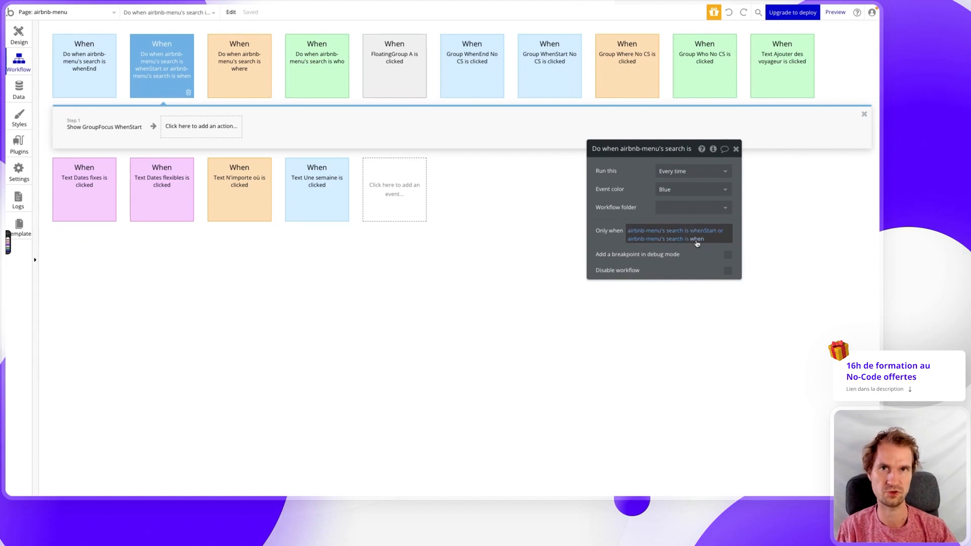
{"action": "key", "text": "alt+Tab"}
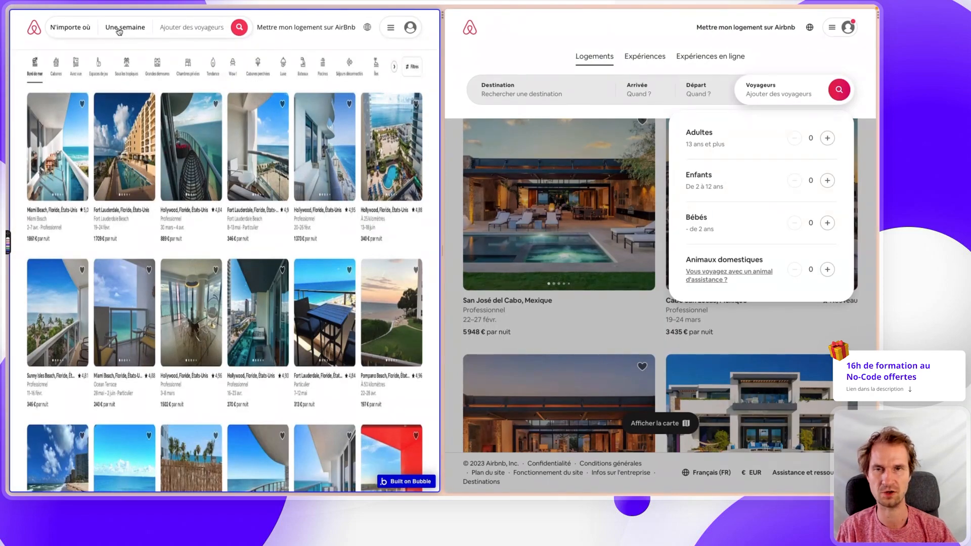
{"action": "left_click", "coordinate": [119, 31]}
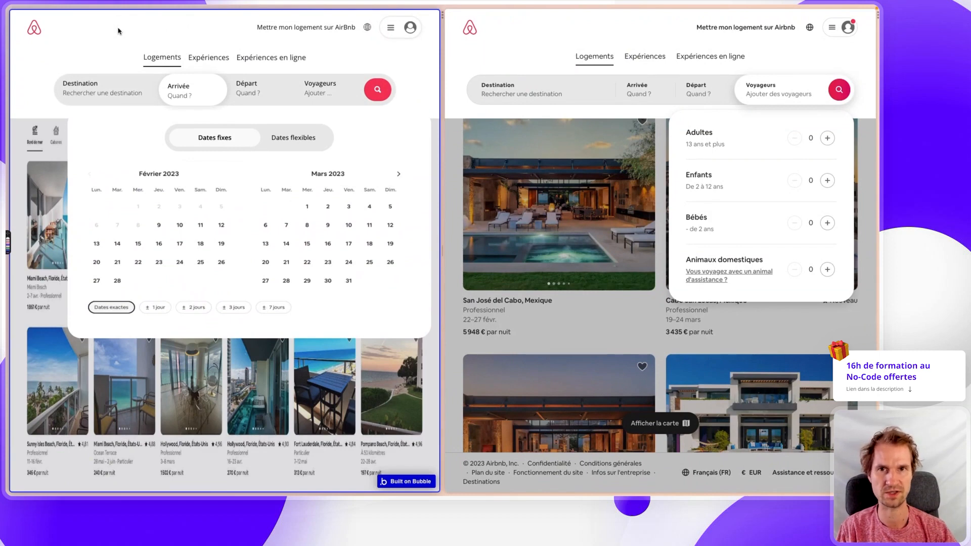
{"action": "left_click", "coordinate": [252, 89]}
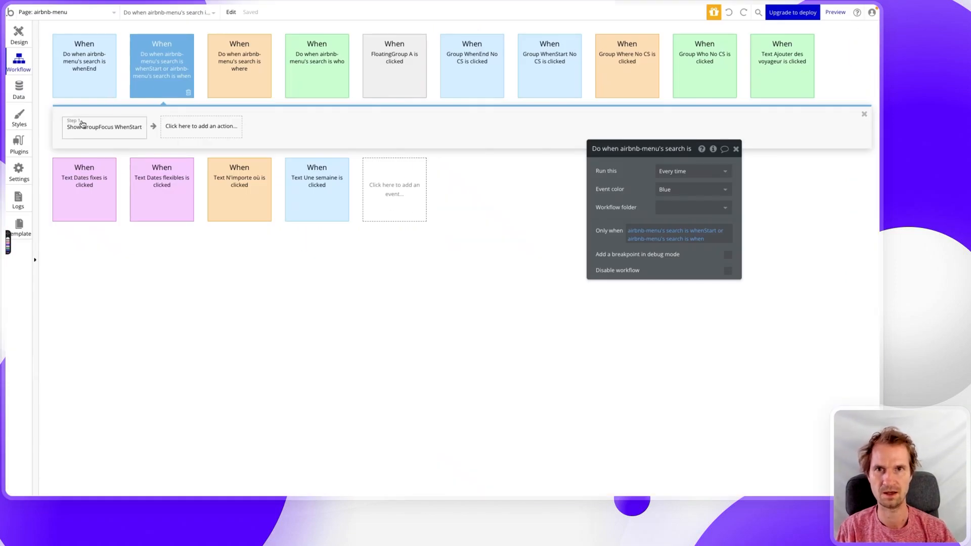
Inspect the where and who condition workflows and their Show actions for GroupFocus Where and GroupFocus Who.
{"action": "left_click", "coordinate": [239, 60]}
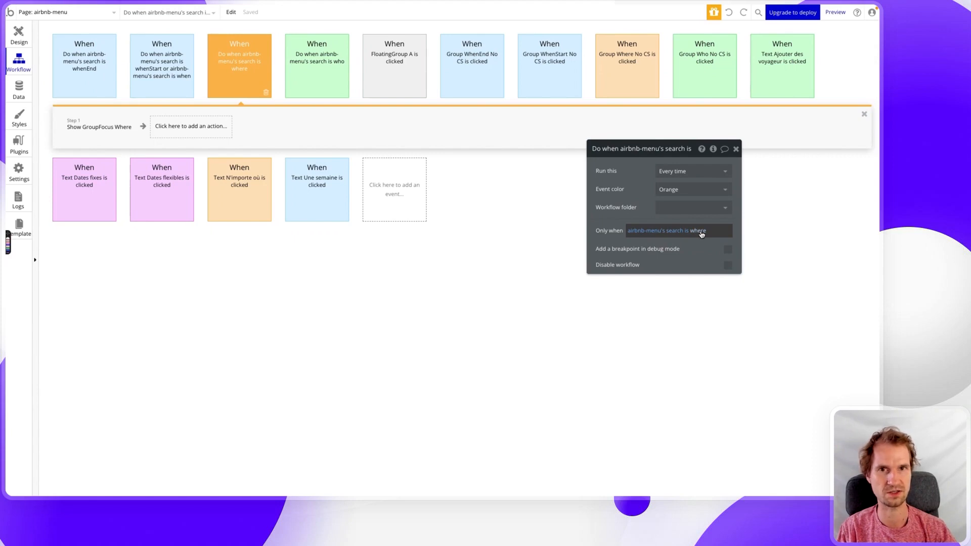
{"action": "left_click", "coordinate": [103, 123]}
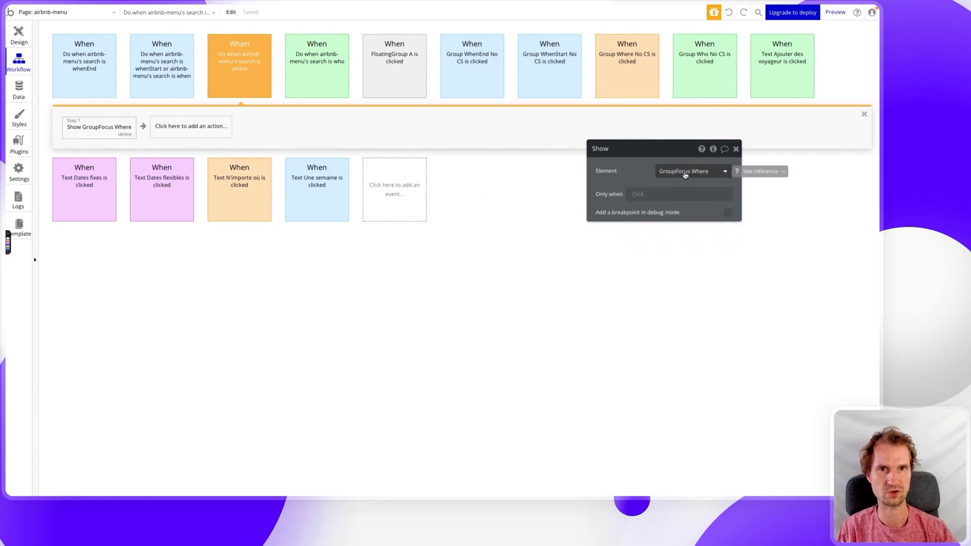
{"action": "left_click", "coordinate": [325, 80]}
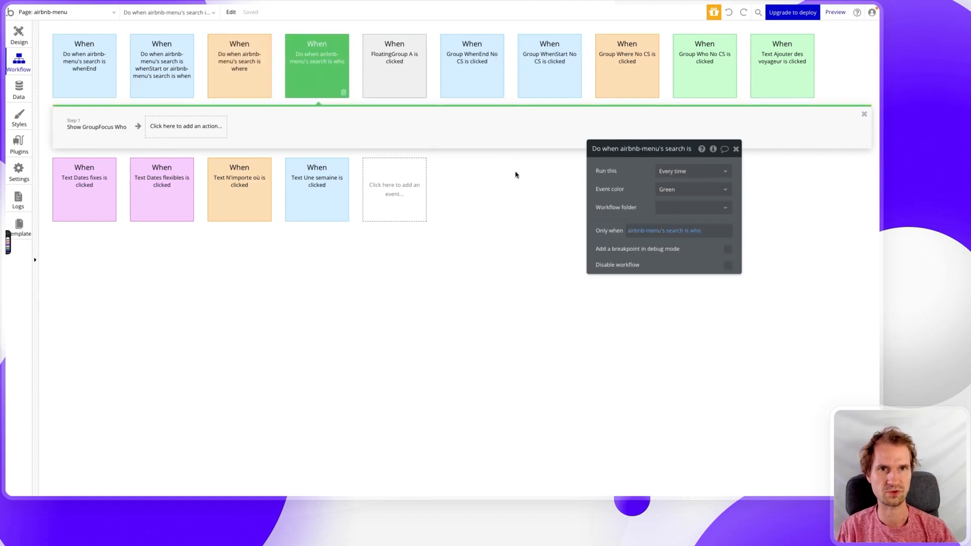
{"action": "left_click", "coordinate": [120, 128]}
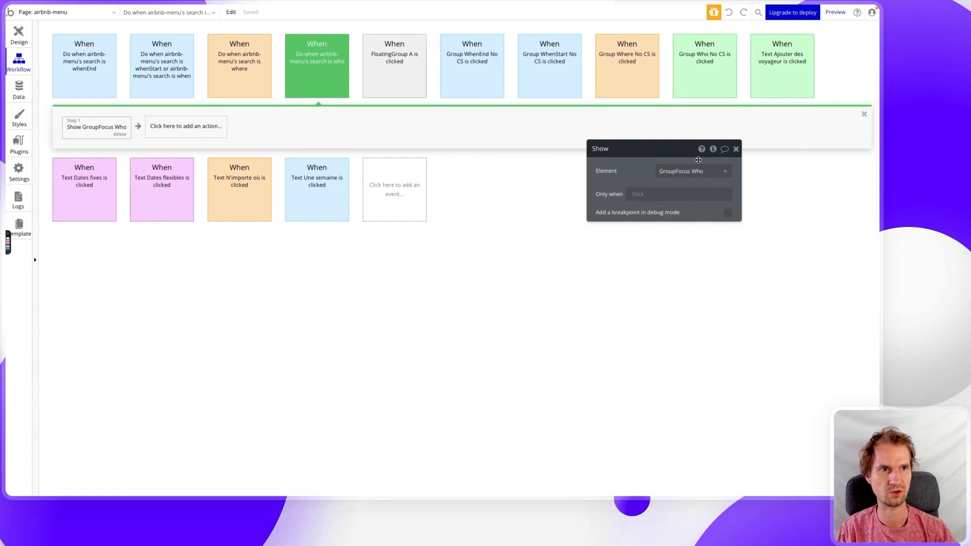
Inspect the FloatingGroup A click workflow and its search state action, and collapse the search bar in the reproduction to demonstrate it.
{"action": "left_click", "coordinate": [412, 91]}
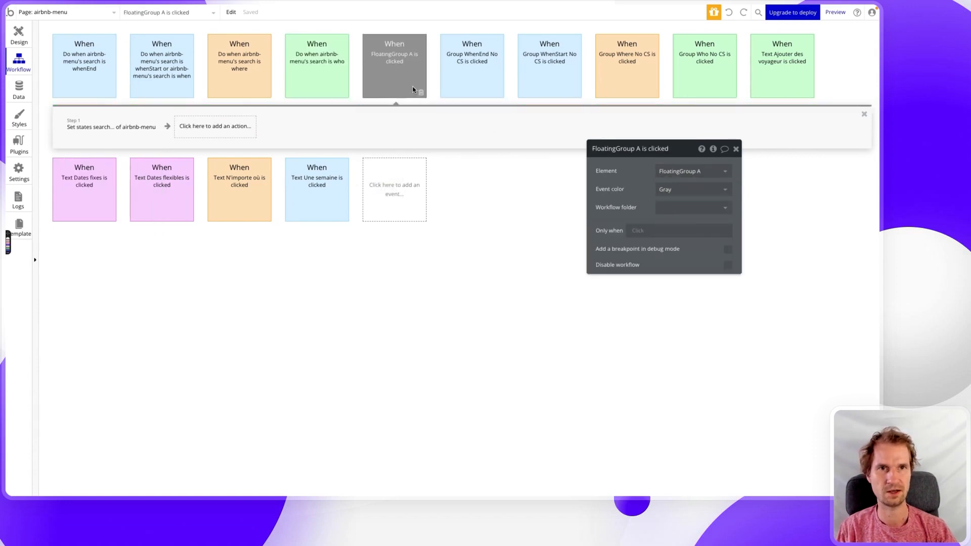
{"action": "key", "text": "ctrl+Tab"}
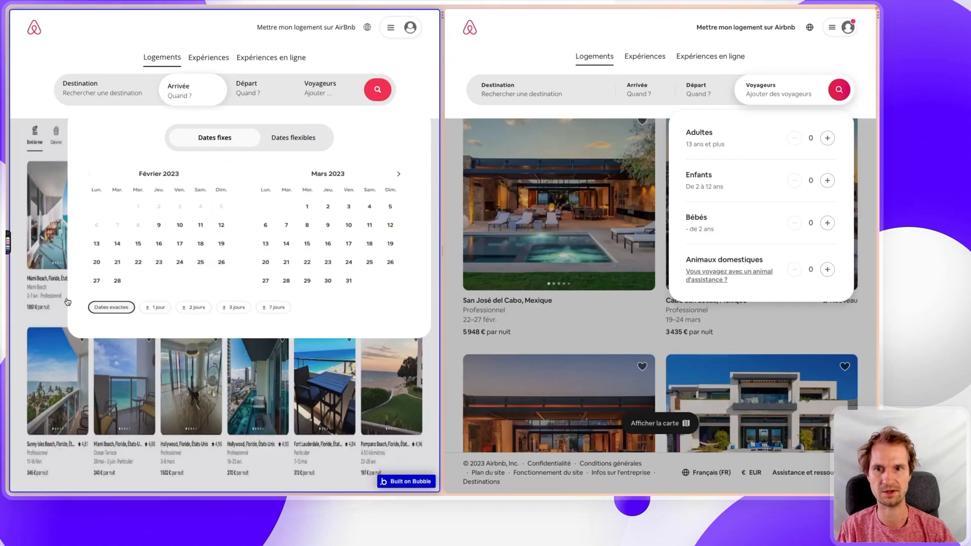
{"action": "key", "text": "ctrl+Tab"}
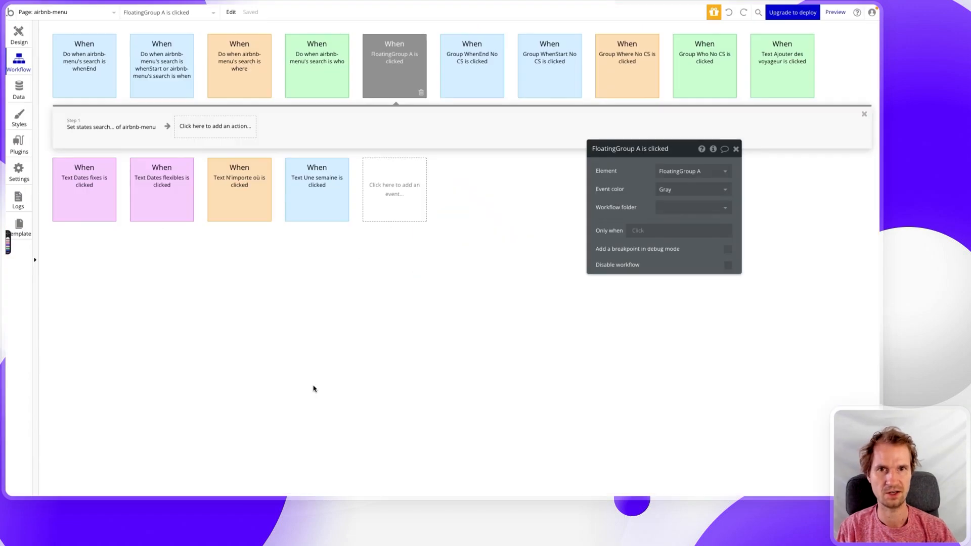
{"action": "left_click", "coordinate": [139, 128]}
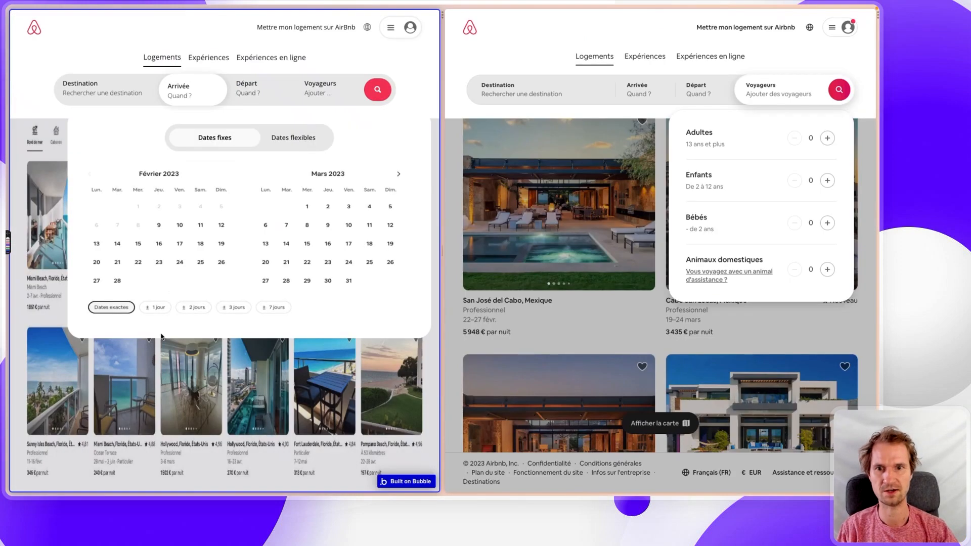
{"action": "scroll", "coordinate": [155, 399], "scroll_direction": "down", "scroll_amount": 2}
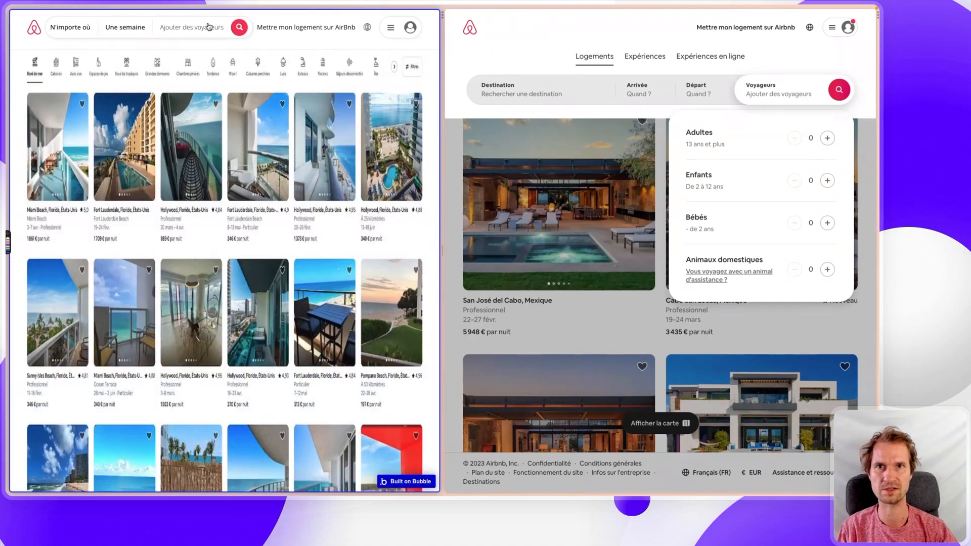
{"action": "key", "text": "alt+Tab"}
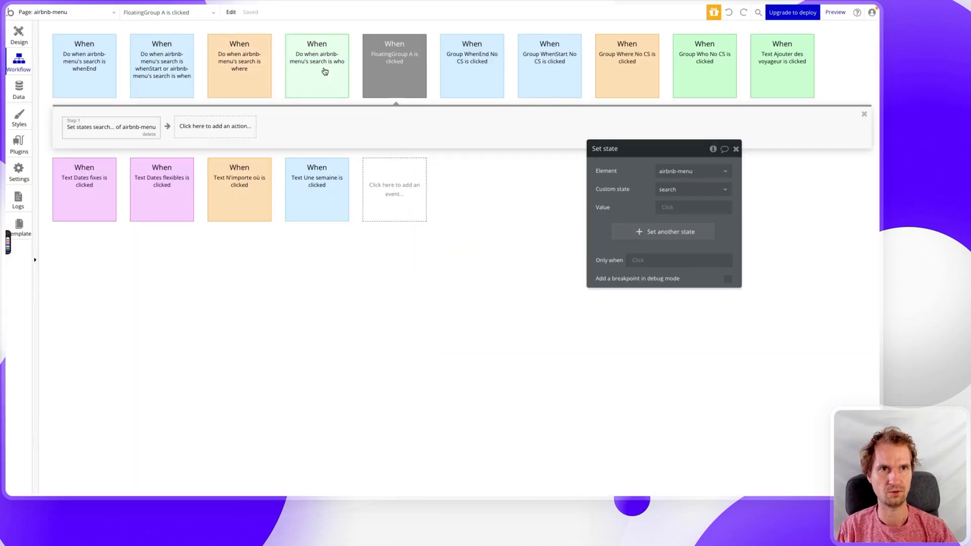
Examine the Group WhenStart No CS click workflow and its search state action, checking the search bar in the reproduction.
{"action": "left_click", "coordinate": [453, 70]}
{"action": "left_click", "coordinate": [535, 67]}
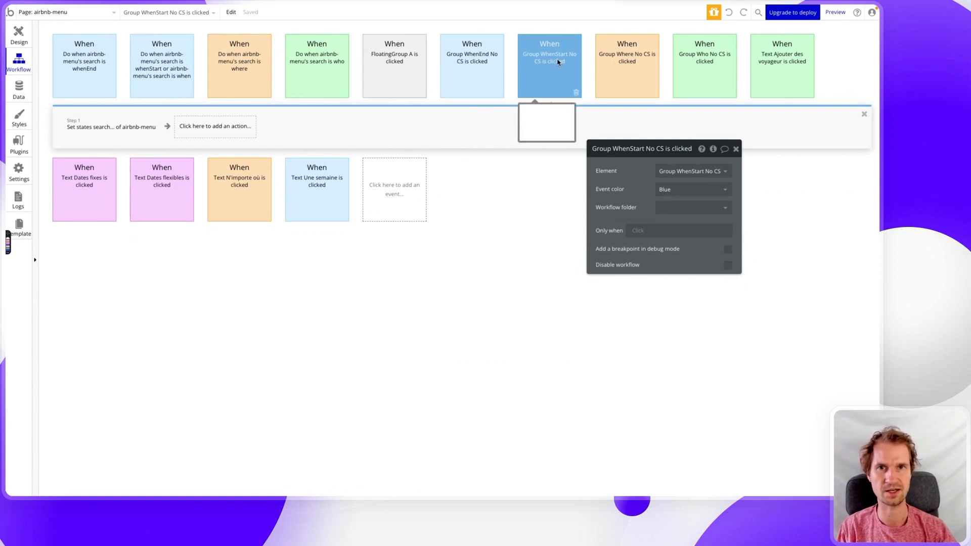
{"action": "key", "text": "alt+Tab"}
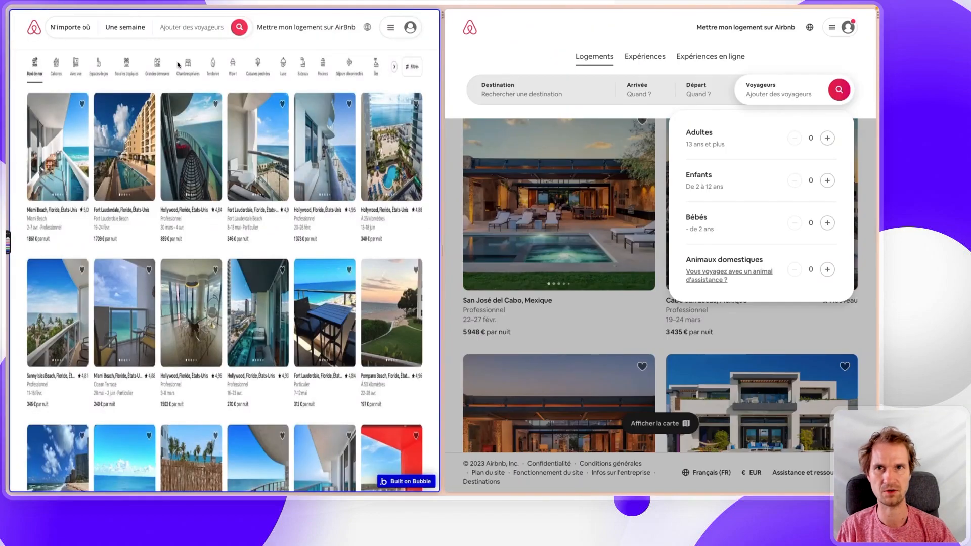
{"action": "left_click", "coordinate": [84, 32]}
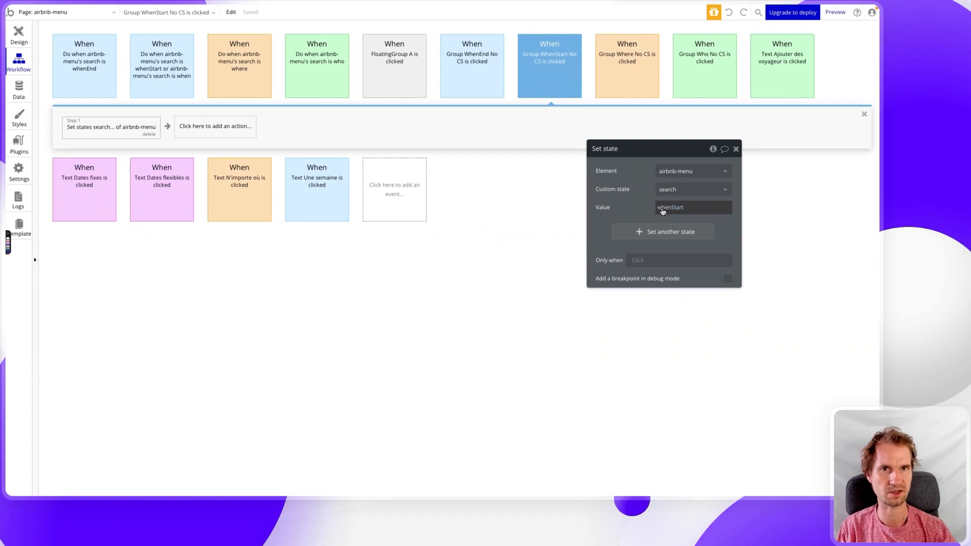
Examine the Set state actions in the Group Where No CS and Group Who No CS click workflows.
{"action": "left_click", "coordinate": [626, 65]}
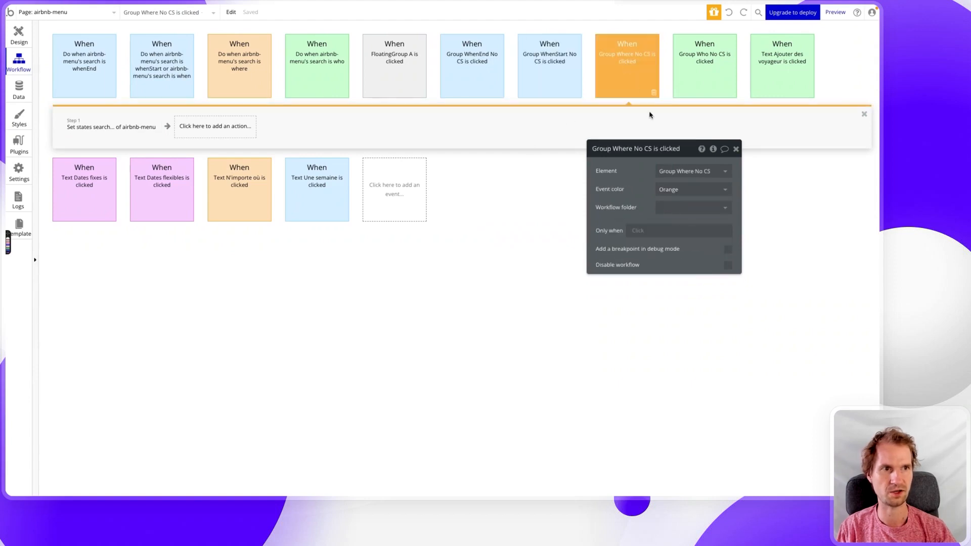
{"action": "left_click", "coordinate": [123, 122]}
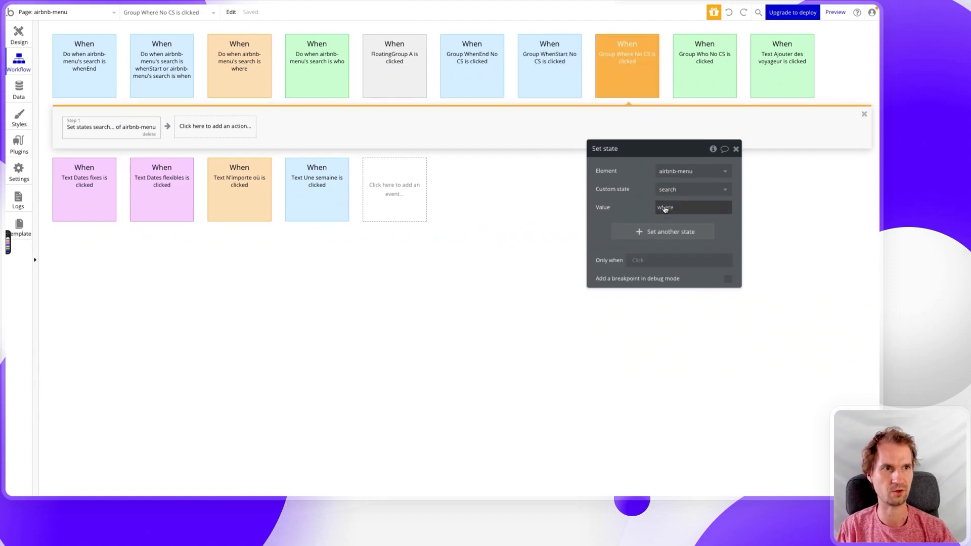
{"action": "left_click", "coordinate": [696, 65]}
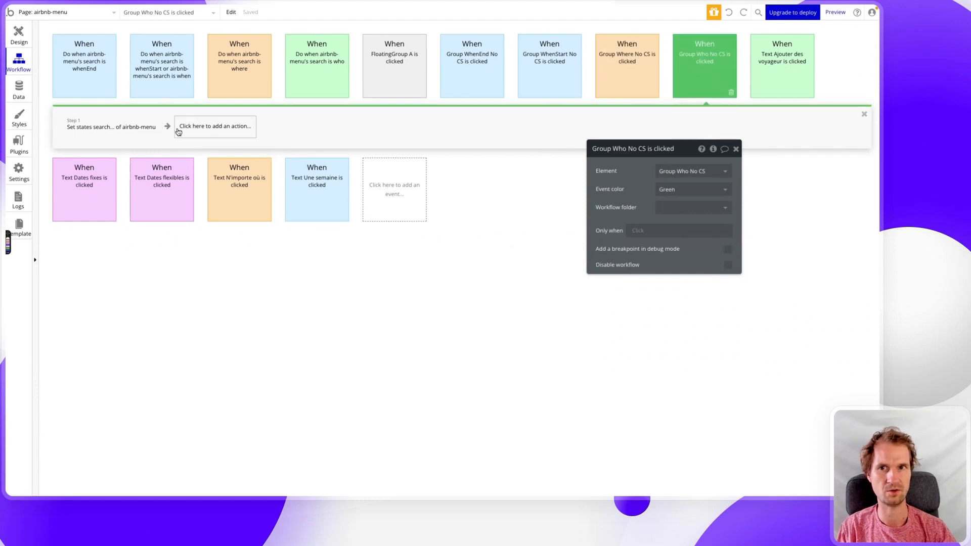
{"action": "left_click", "coordinate": [141, 128]}
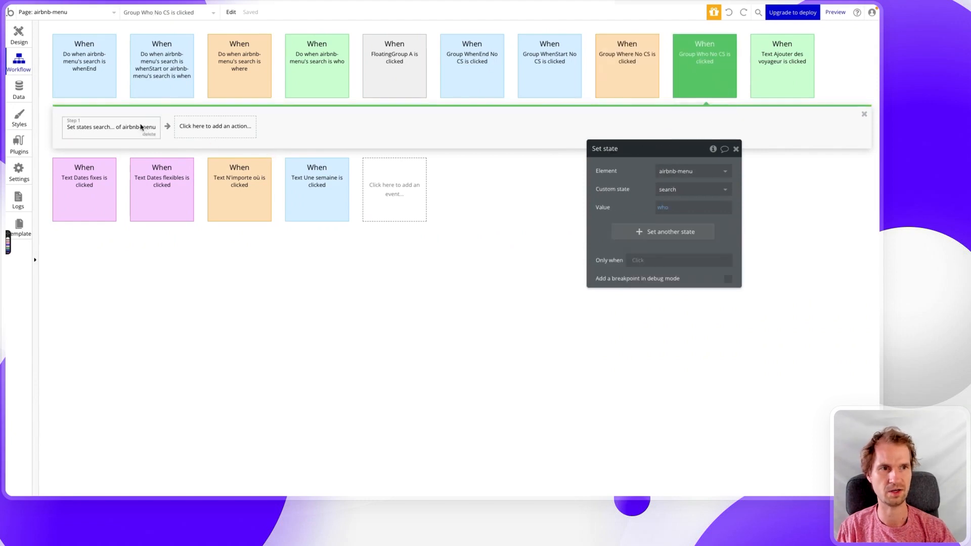
View the Text Ajouter des voyageur click workflow, and inspect the Set state action of the Group WhenEnd No CS workflow.
{"action": "left_click", "coordinate": [783, 69]}
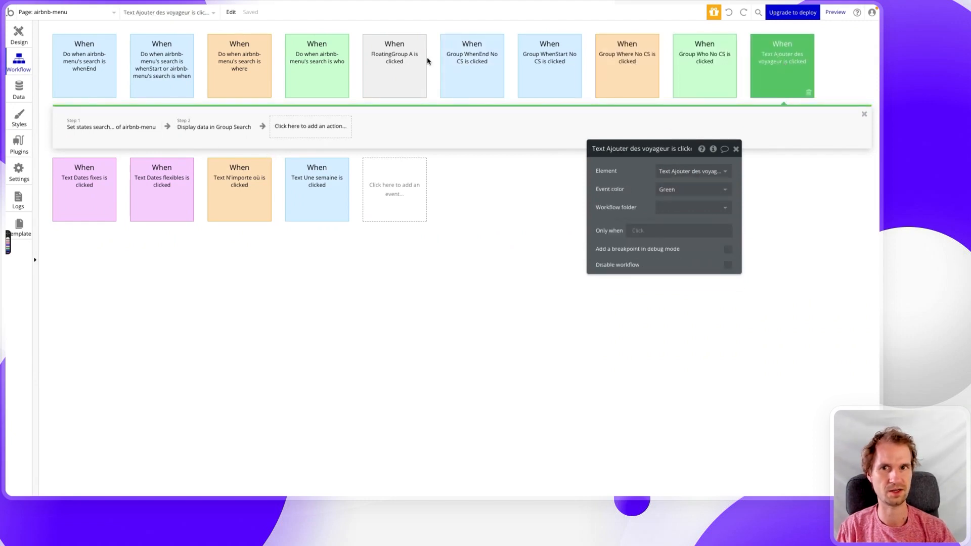
{"action": "left_click", "coordinate": [460, 61]}
{"action": "left_click", "coordinate": [124, 123]}
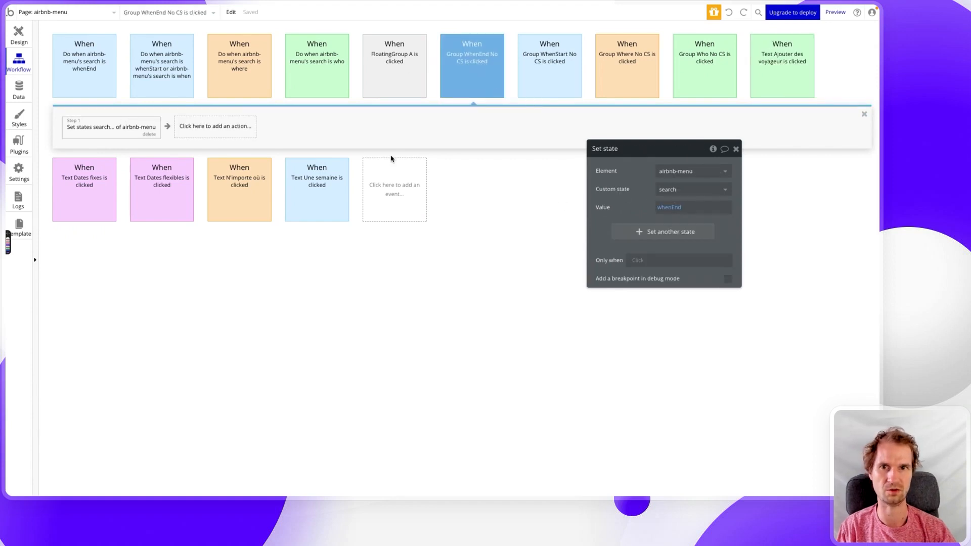
View the Text Dates fixes and Text Dates flexibles click workflows and the date-fixes Set state action.
{"action": "left_click", "coordinate": [112, 175]}
{"action": "left_click", "coordinate": [151, 152]}
{"action": "left_click", "coordinate": [94, 149]}
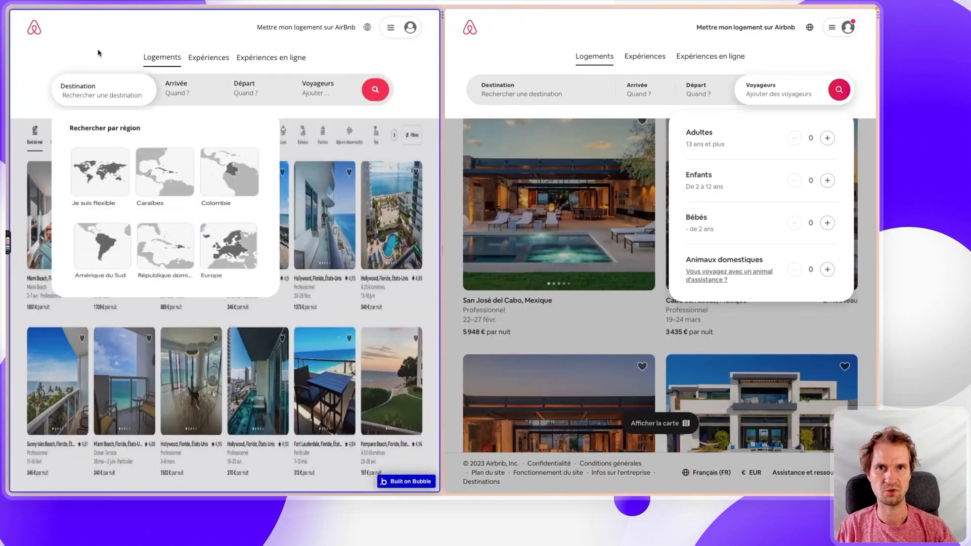
Open the Arrivée calendar in the reproduction and switch back and forth between Dates flexibles and Dates fixes.
{"action": "left_click", "coordinate": [180, 91]}
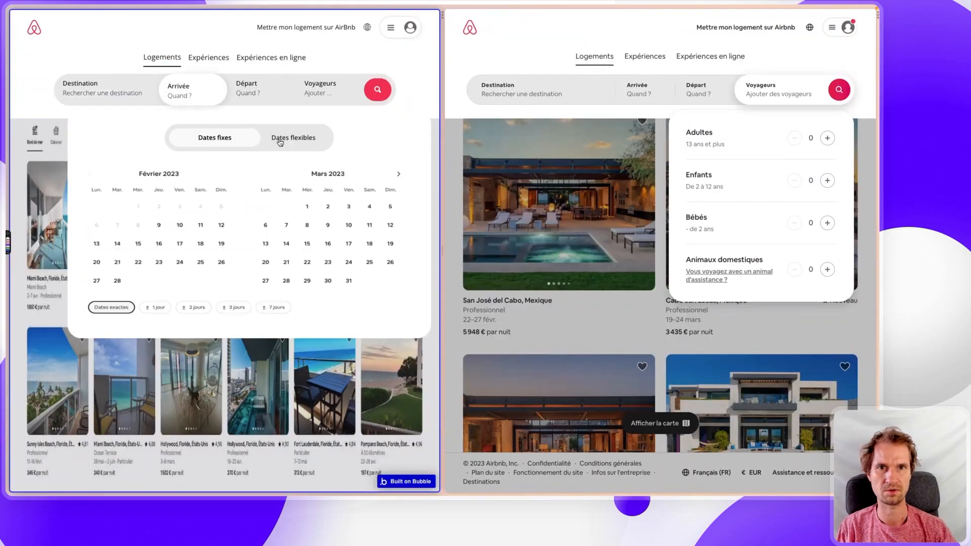
{"action": "left_click", "coordinate": [280, 142]}
{"action": "left_click", "coordinate": [211, 140]}
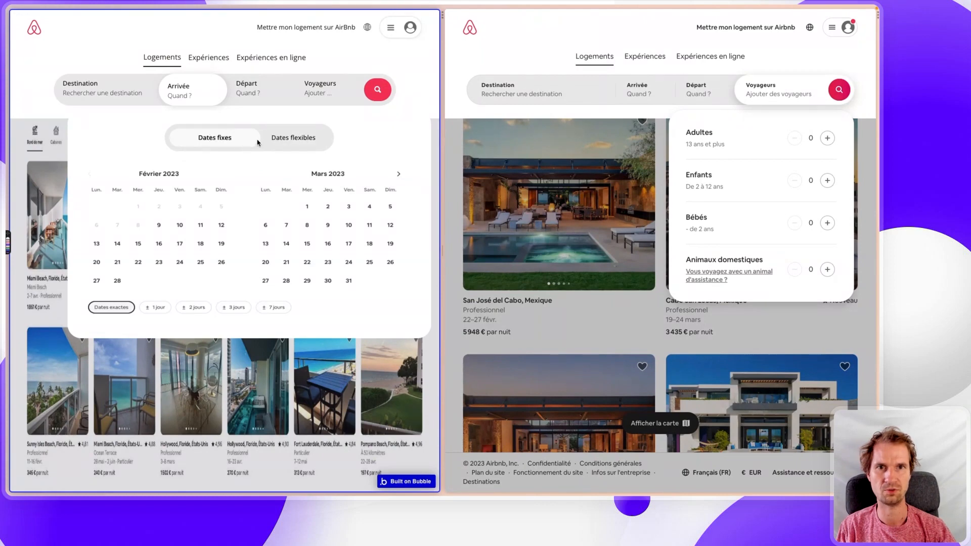
{"action": "left_click", "coordinate": [297, 142]}
{"action": "left_click", "coordinate": [204, 141]}
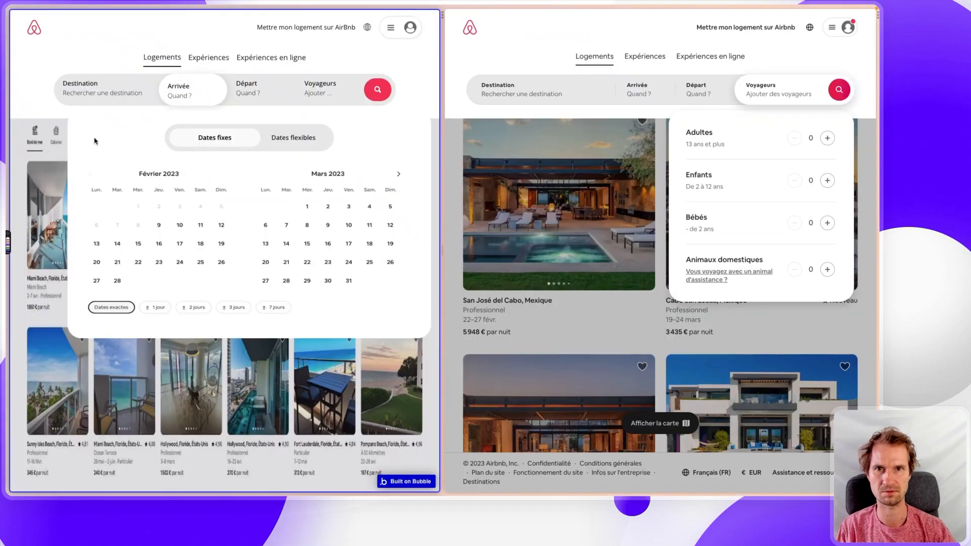
Examine the date-fixes Set state actions of both date workflows, then view the Text N'importe où and Text Une semaine workflows.
{"action": "left_click", "coordinate": [201, 141]}
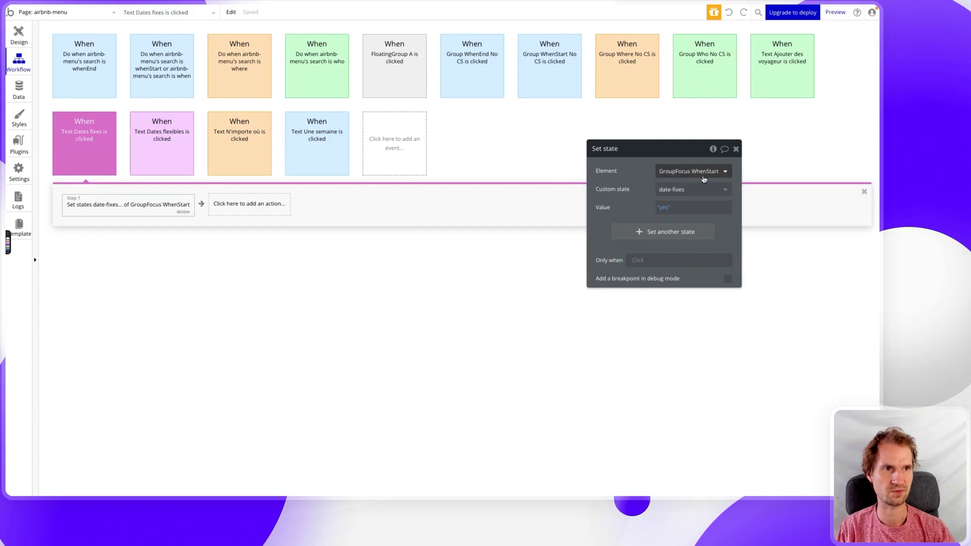
{"action": "left_click", "coordinate": [172, 132]}
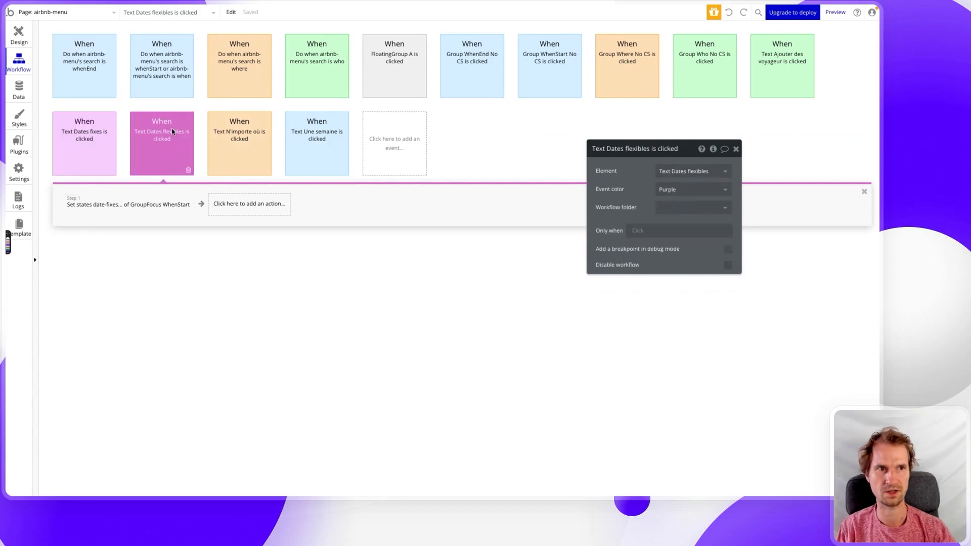
{"action": "left_click", "coordinate": [114, 213]}
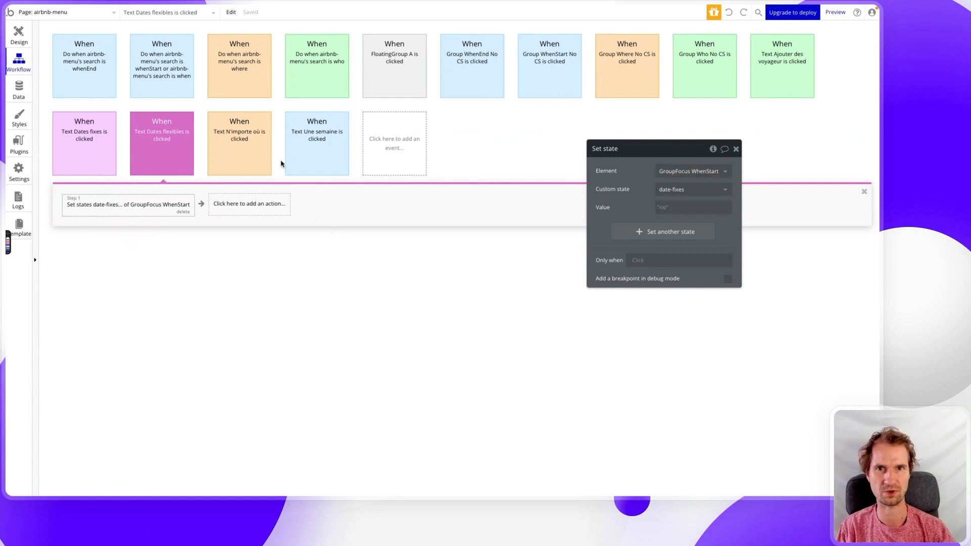
{"action": "left_click", "coordinate": [259, 152]}
{"action": "left_click", "coordinate": [322, 146]}
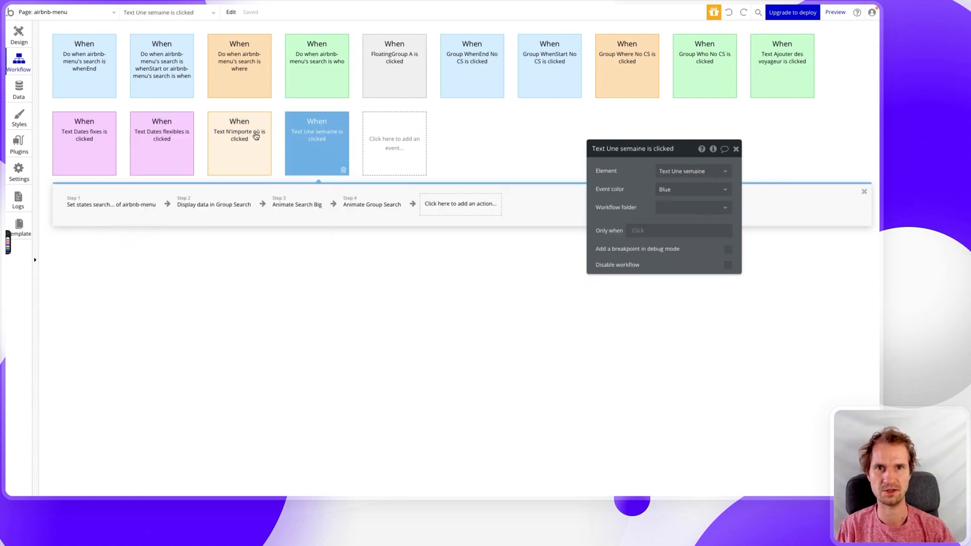
Return to the page design, select GroupFocus WhenStart, and hide FloatingGroup A and the Where, Who and WhenEnd focus groups.
{"action": "left_click", "coordinate": [19, 37]}
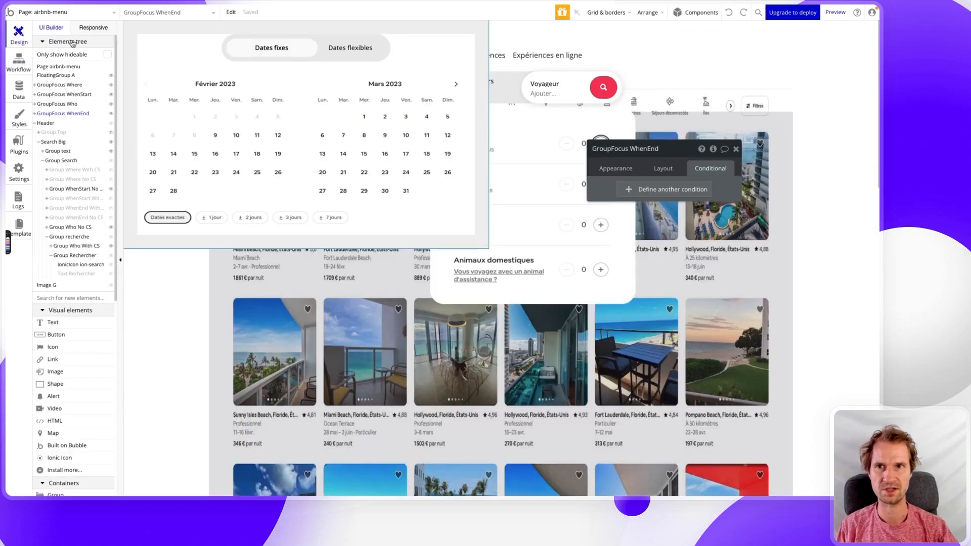
{"action": "left_click", "coordinate": [79, 94]}
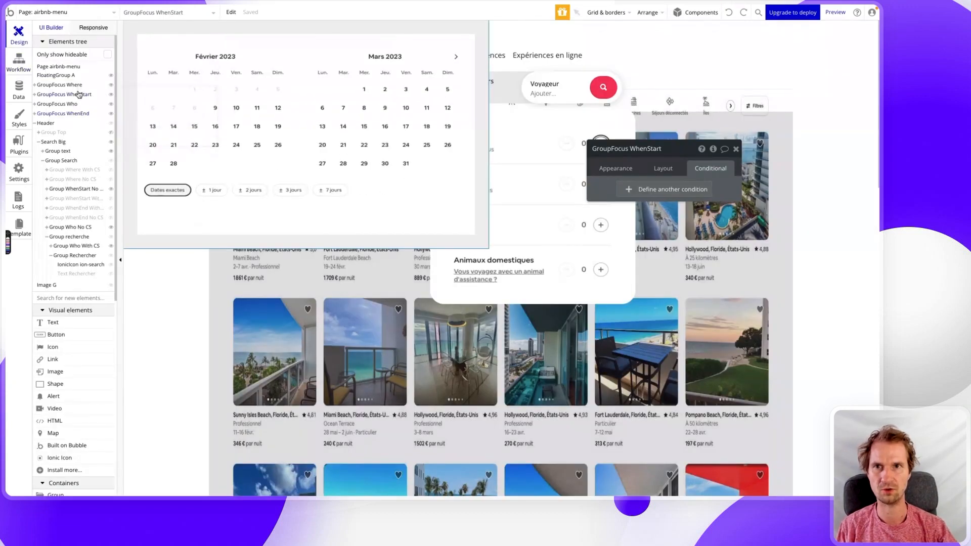
{"action": "left_click", "coordinate": [111, 114]}
{"action": "left_click", "coordinate": [112, 85]}
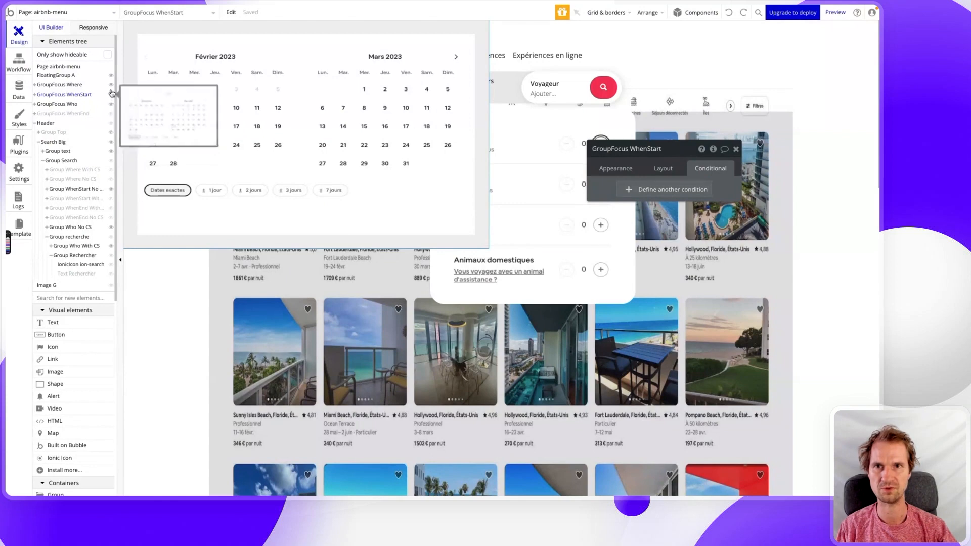
{"action": "left_click", "coordinate": [111, 76]}
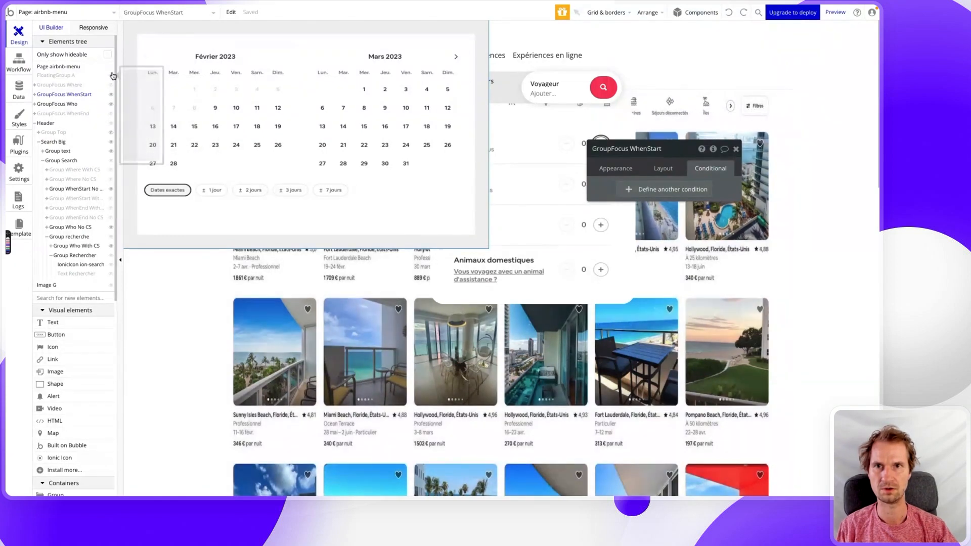
{"action": "left_click", "coordinate": [111, 104]}
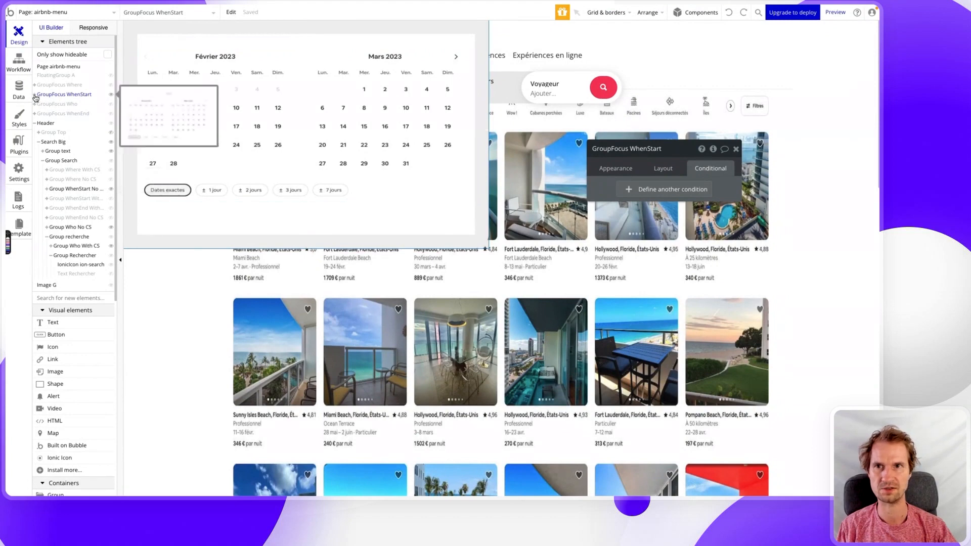
Expand Group date inside GroupFocus WhenStart, examine the conditions of Group date, Group flexible and Group flexible copy, and hide the copy.
{"action": "left_click", "coordinate": [34, 95]}
{"action": "left_click", "coordinate": [49, 104]}
{"action": "left_click", "coordinate": [39, 103]}
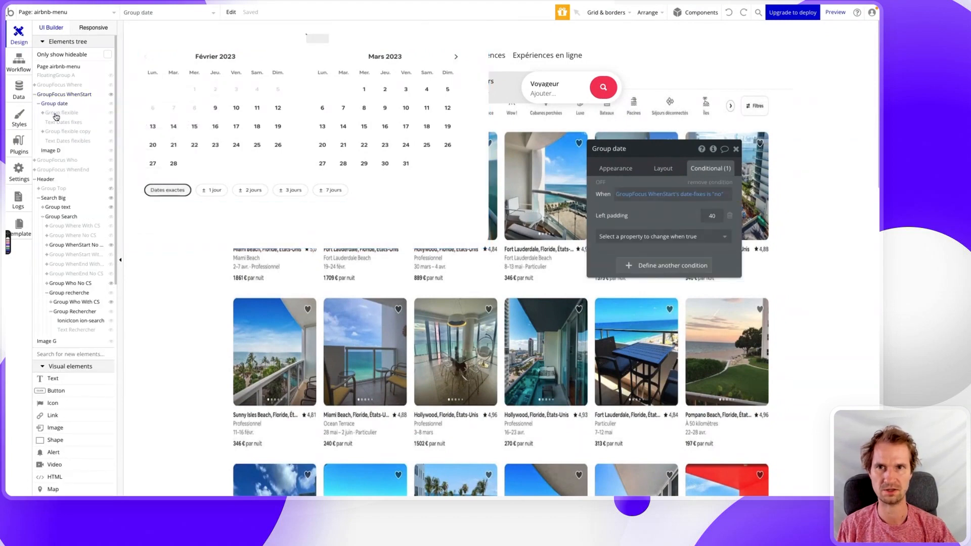
{"action": "left_click", "coordinate": [56, 113]}
{"action": "left_click", "coordinate": [59, 132]}
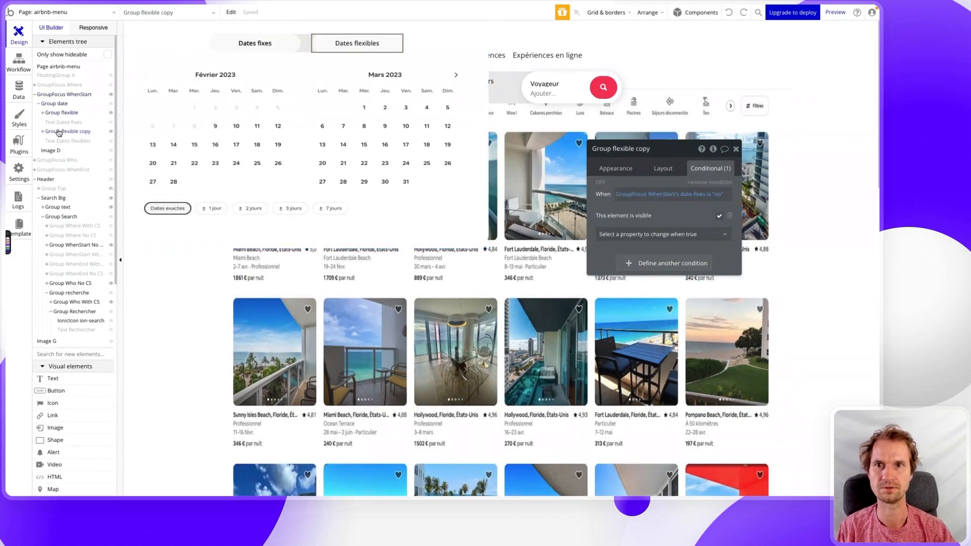
{"action": "left_click", "coordinate": [112, 132]}
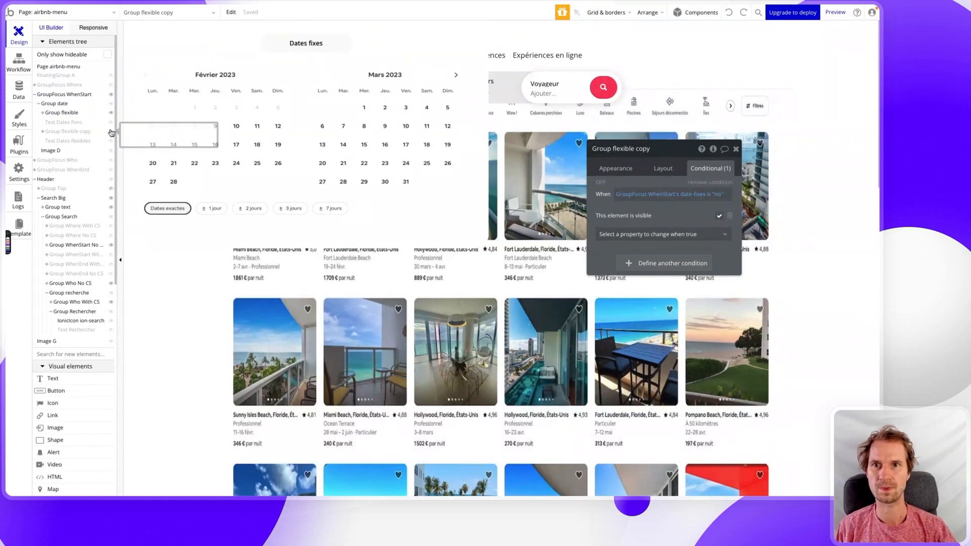
Examine the conditions of Text Dates fixes and Text Dates flexibles, then inspect the date-fixes custom state of GroupFocus WhenStart.
{"action": "left_click", "coordinate": [58, 125]}
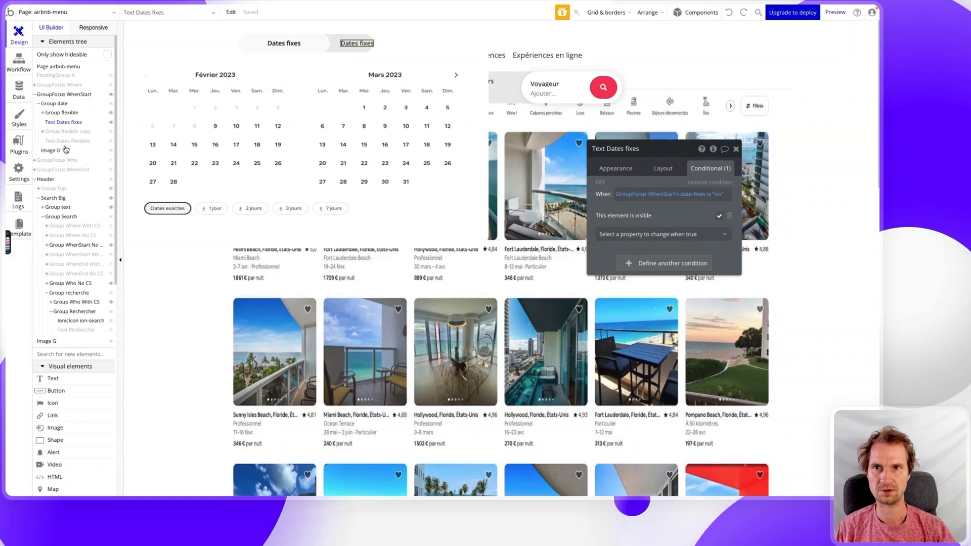
{"action": "left_click", "coordinate": [68, 142]}
{"action": "left_click", "coordinate": [112, 123]}
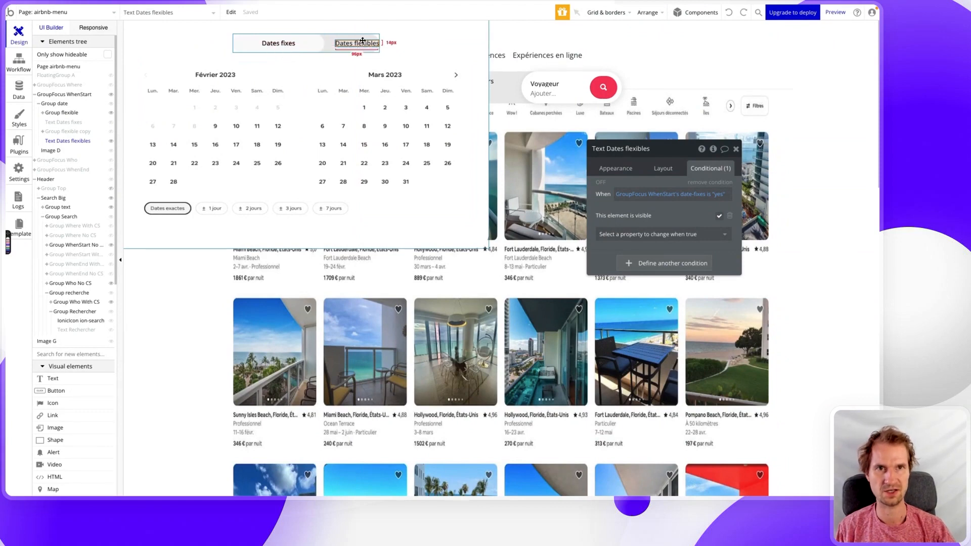
{"action": "left_click", "coordinate": [466, 50]}
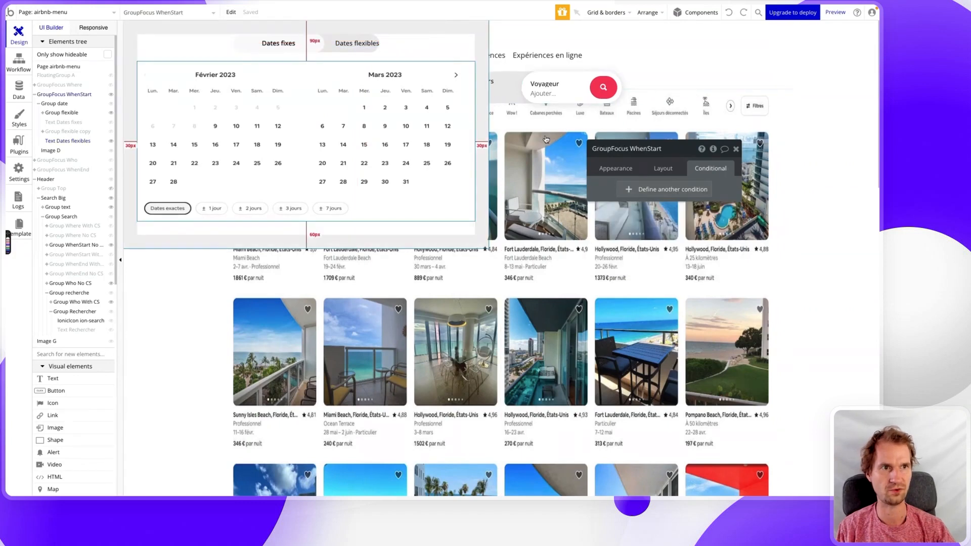
{"action": "left_click", "coordinate": [713, 150]}
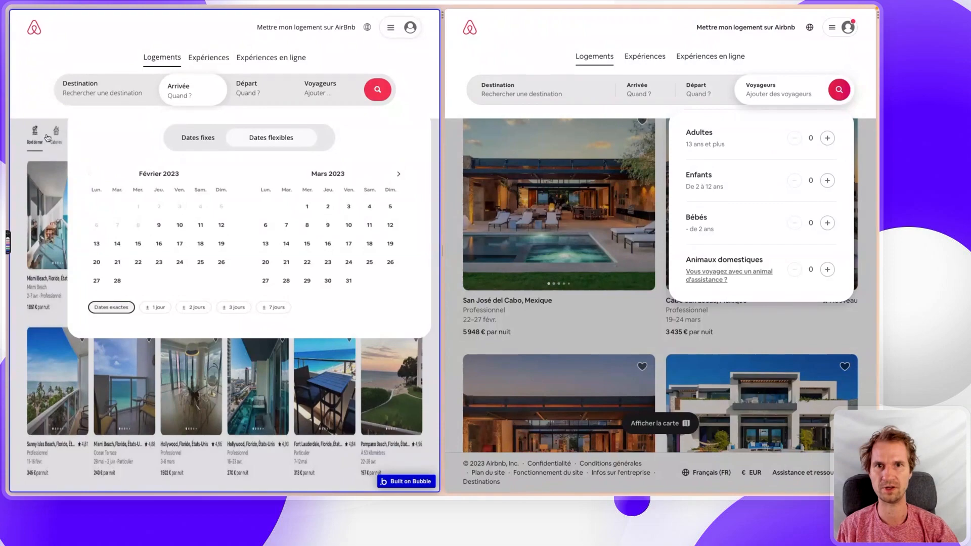
Collapse and reopen the reproduction's search bar with Une semaine, compare it with Airbnb's Arrivée calendar, and switch to Dates flexibles.
{"action": "scroll", "coordinate": [138, 65], "scroll_direction": "down", "scroll_amount": 3}
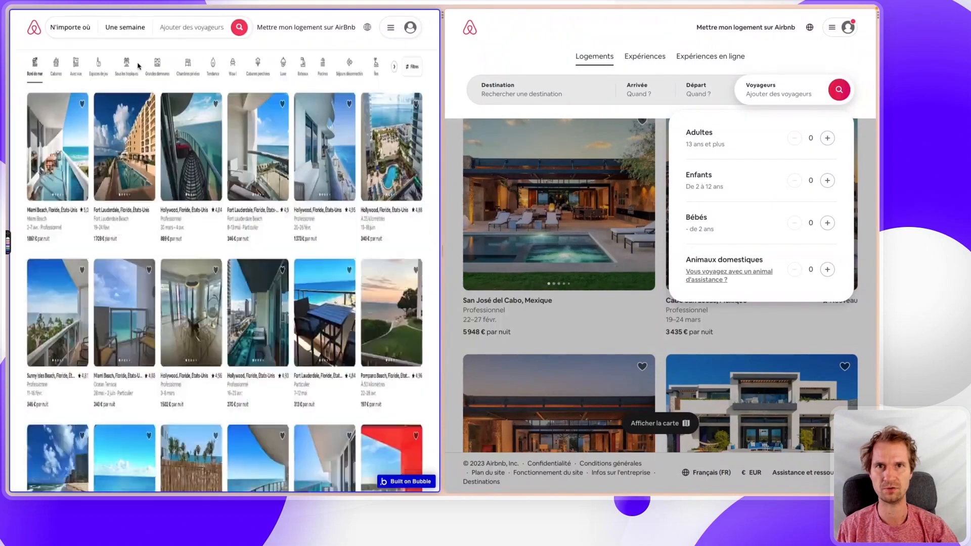
{"action": "left_click", "coordinate": [127, 28]}
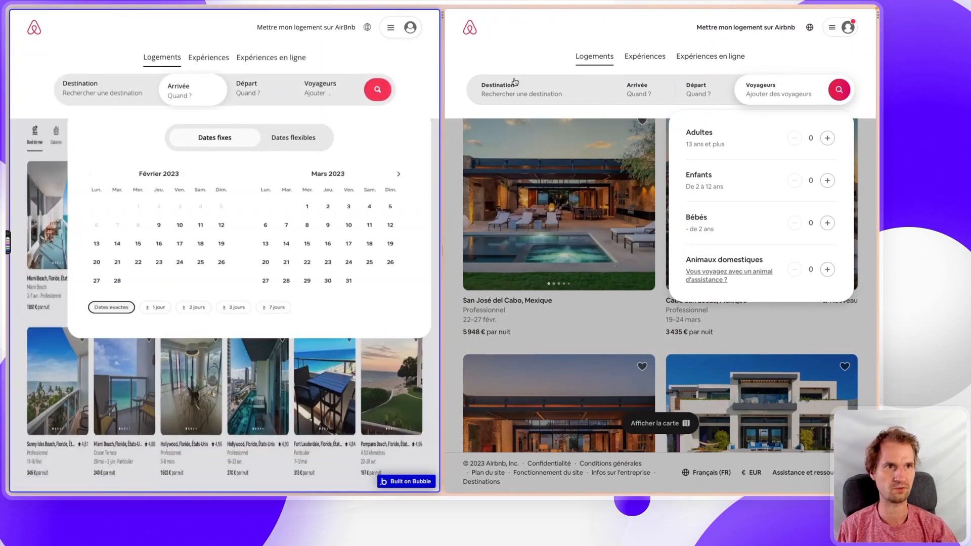
{"action": "left_click", "coordinate": [652, 96]}
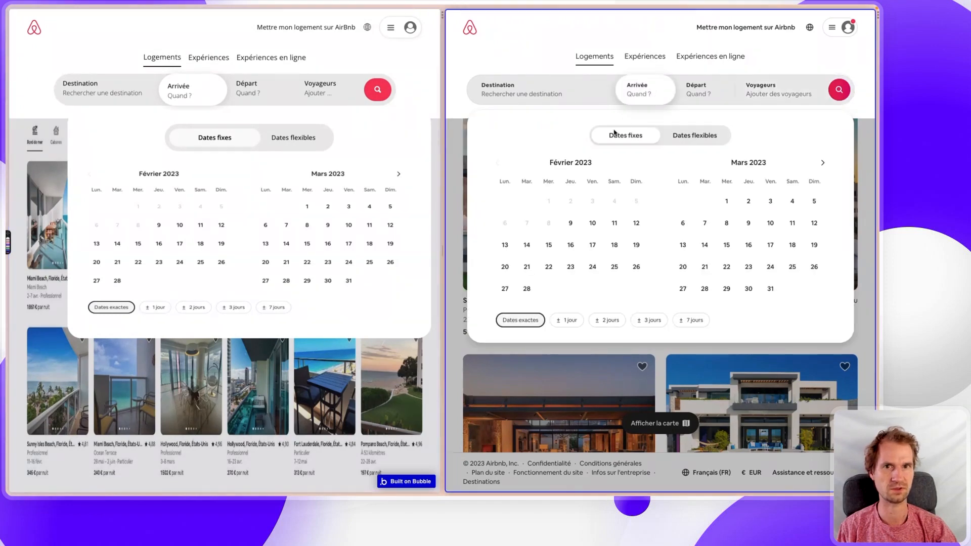
{"action": "left_click", "coordinate": [290, 139]}
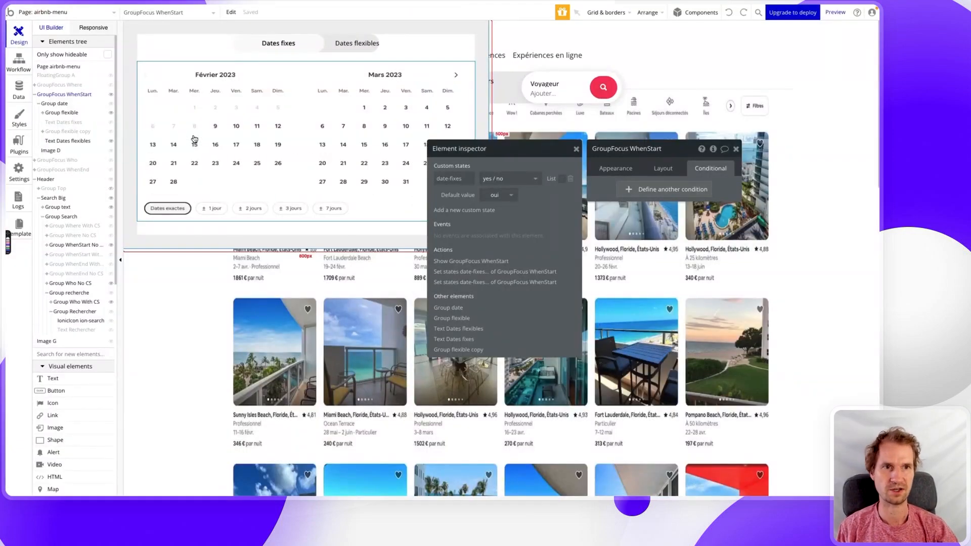
{"action": "left_click", "coordinate": [170, 295]}
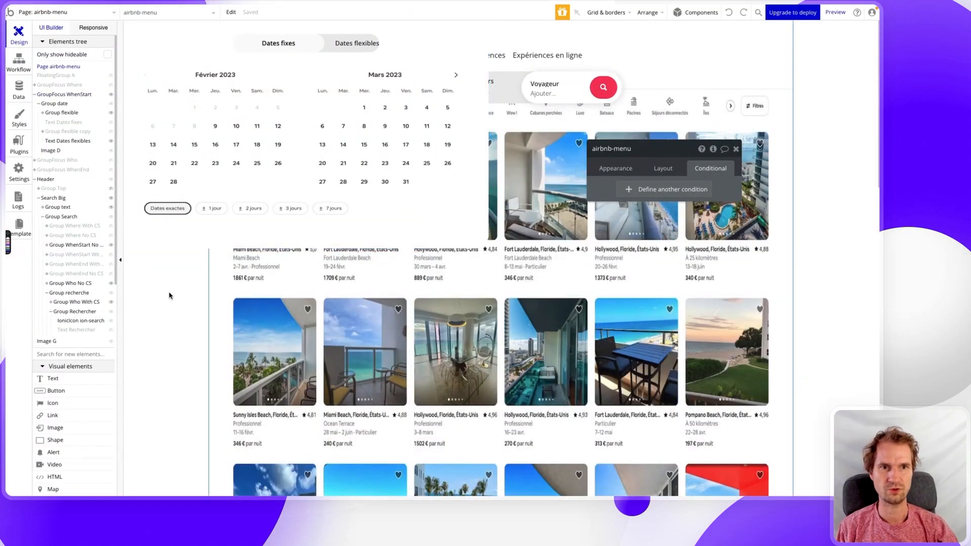
{"action": "left_click", "coordinate": [63, 122]}
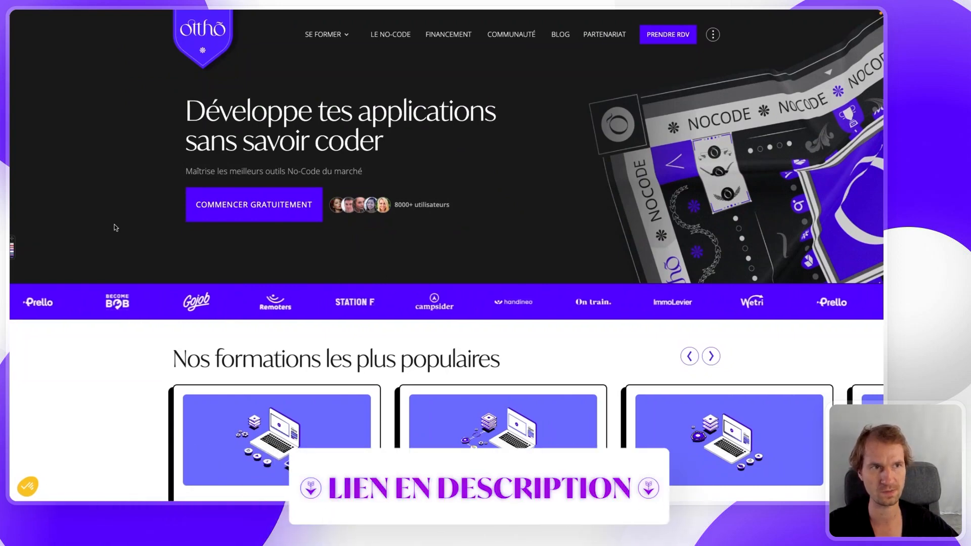
Open the free Initiation Bubble & Adalo course on the Ottho website and read through its programme and training formats.
{"action": "left_click", "coordinate": [218, 206]}
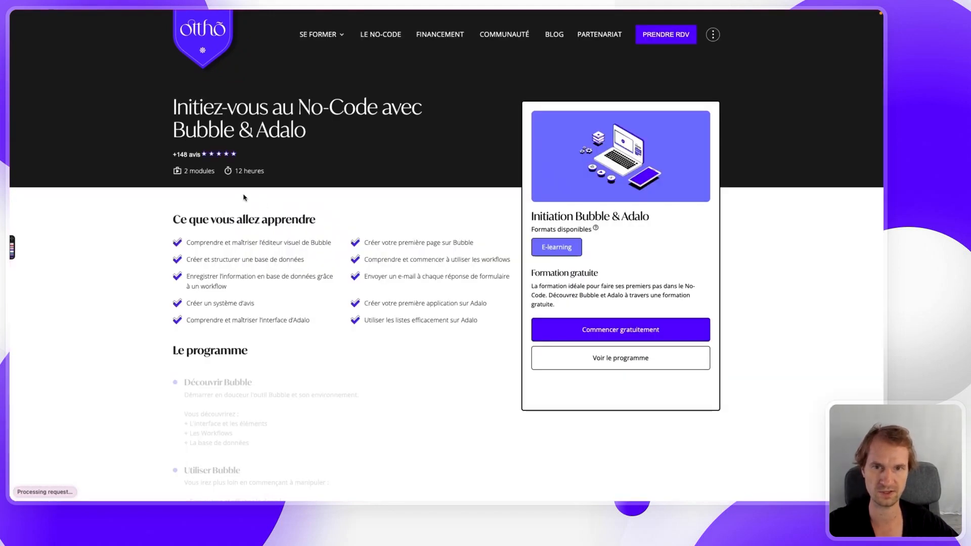
{"action": "scroll", "coordinate": [243, 197], "scroll_direction": "down", "scroll_amount": 5}
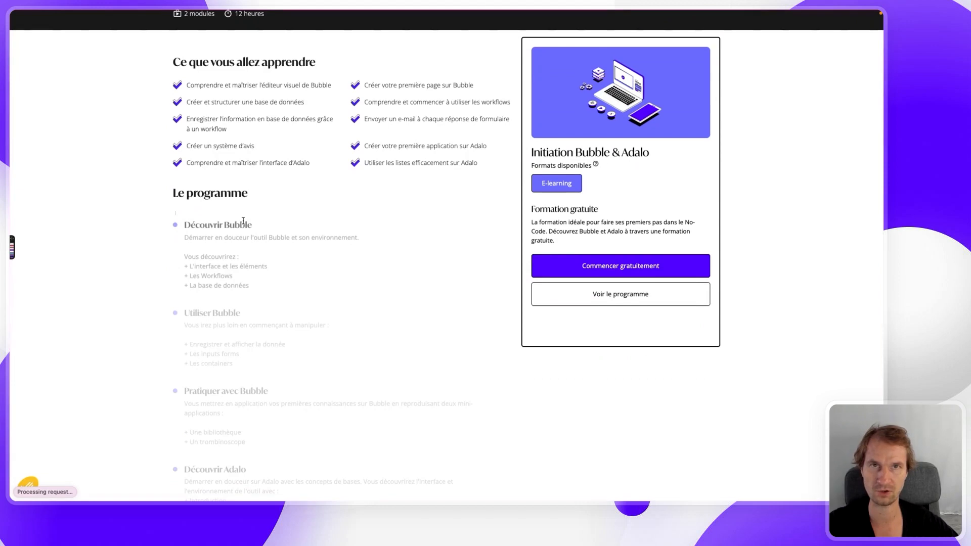
{"action": "scroll", "coordinate": [243, 222], "scroll_direction": "down", "scroll_amount": 1}
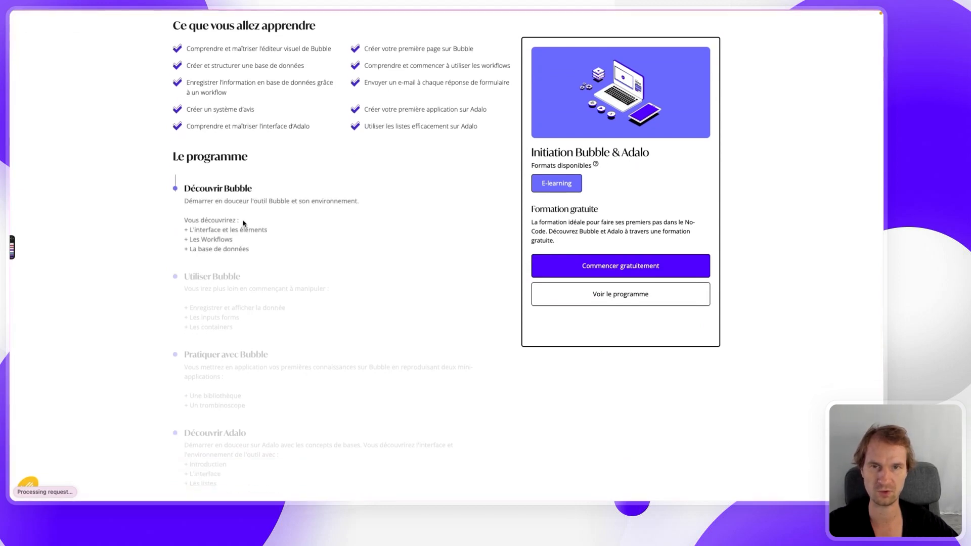
{"action": "scroll", "coordinate": [244, 223], "scroll_direction": "down", "scroll_amount": 4}
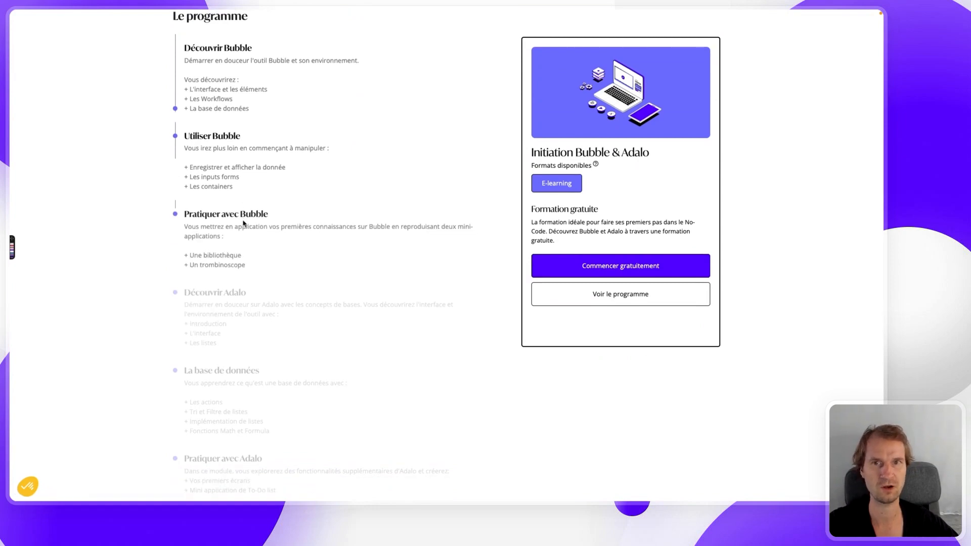
{"action": "scroll", "coordinate": [243, 221], "scroll_direction": "up", "scroll_amount": 7}
{"action": "scroll", "coordinate": [243, 221], "scroll_direction": "down", "scroll_amount": 12}
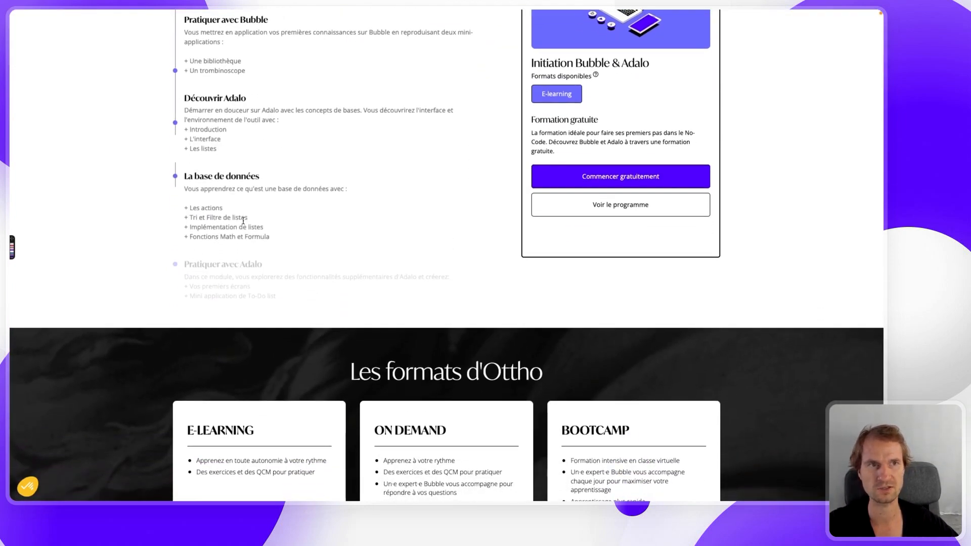
{"action": "scroll", "coordinate": [514, 204], "scroll_direction": "up", "scroll_amount": 15}
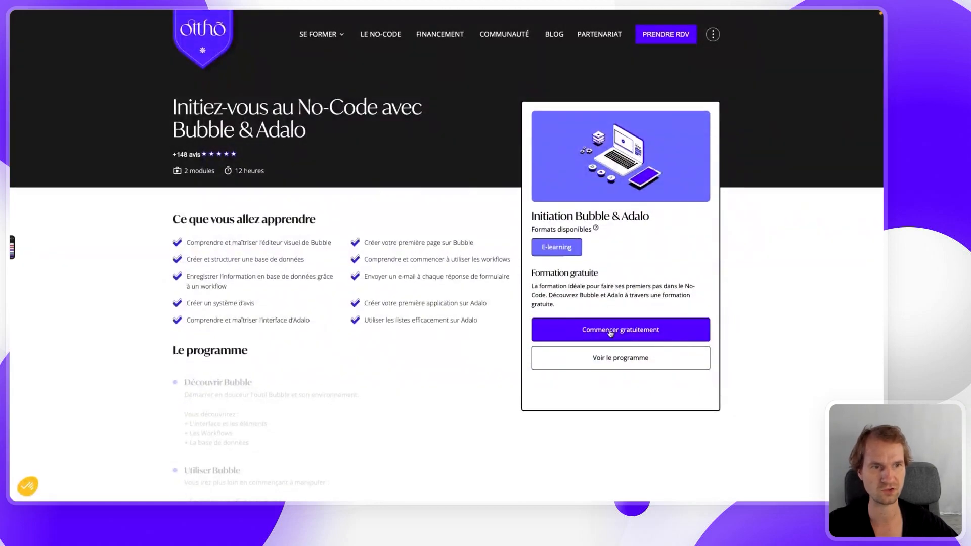